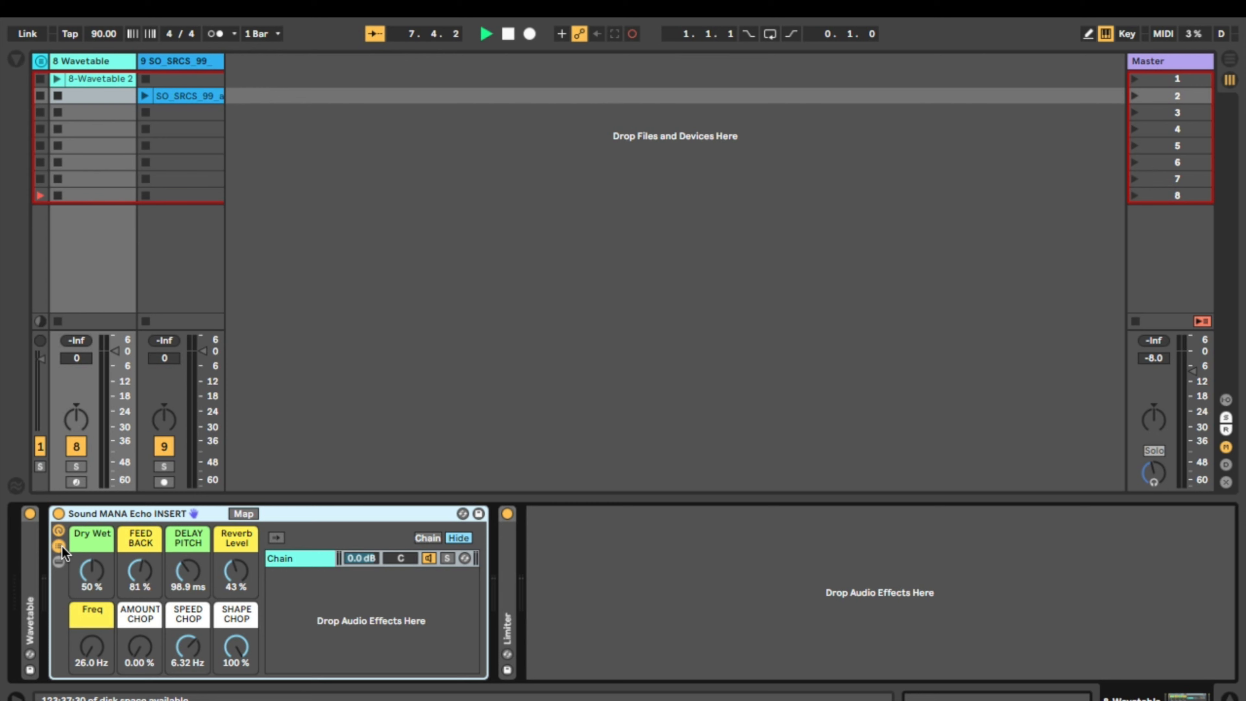
Step: Show the devices inside the Sound MANA Echo INSERT rack and look over its Echo, Auto Filter and Auto Pan
click(59, 560)
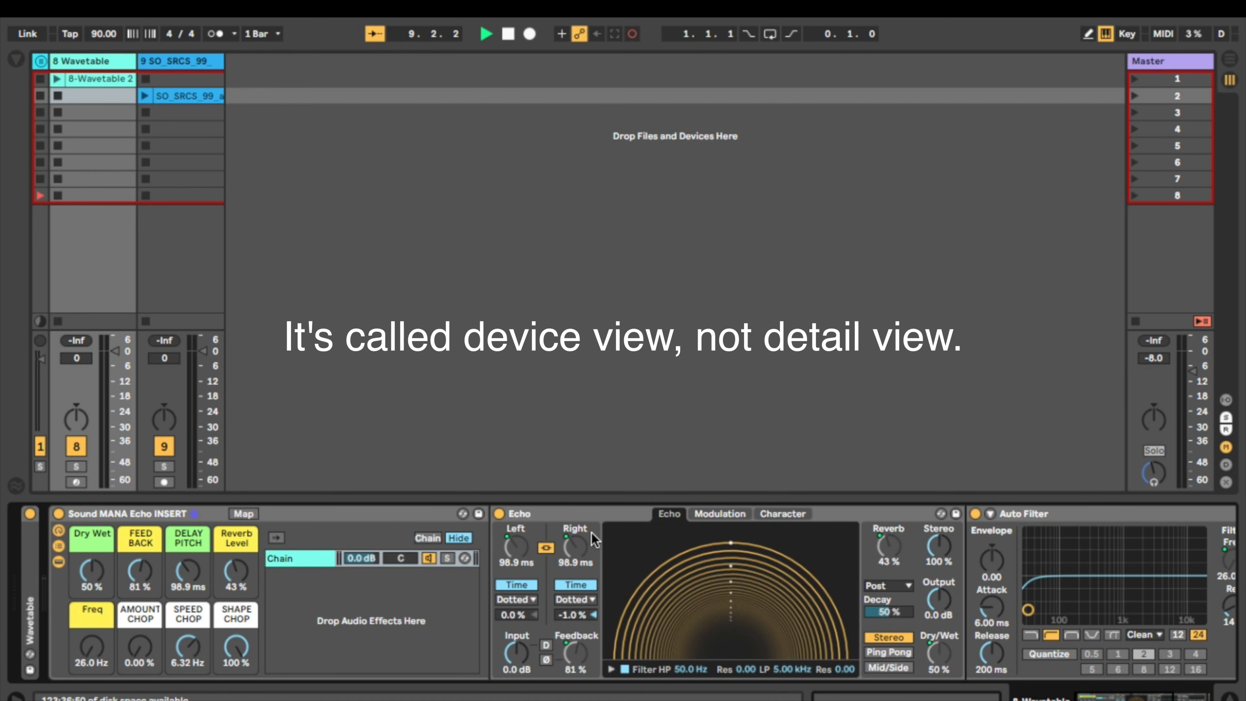
scroll(600, 570, right, 5)
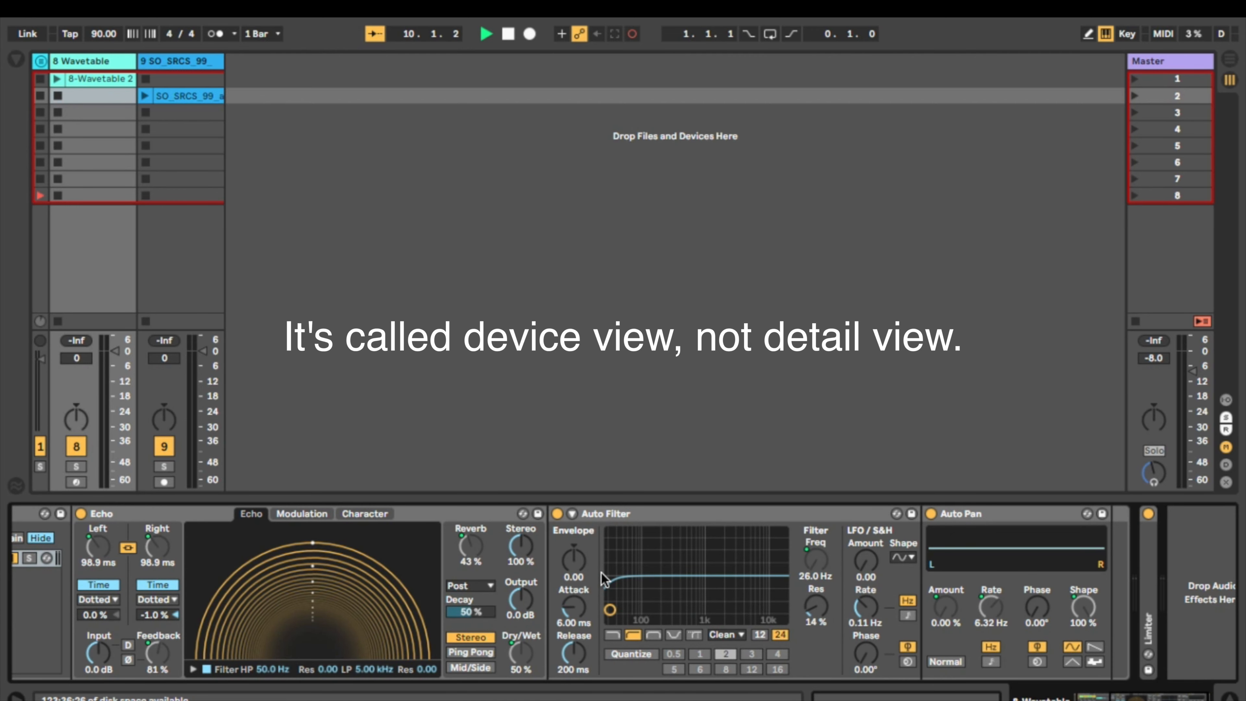
scroll(601, 572, right, 1)
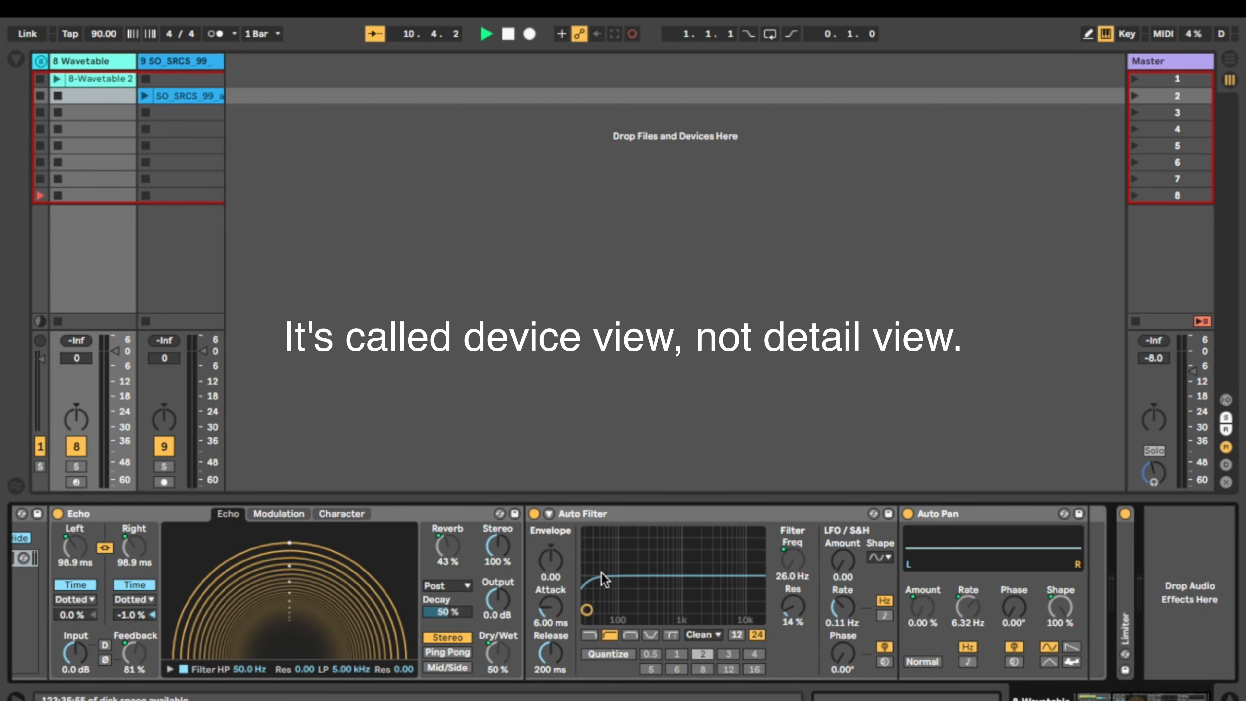
scroll(602, 573, left, 10)
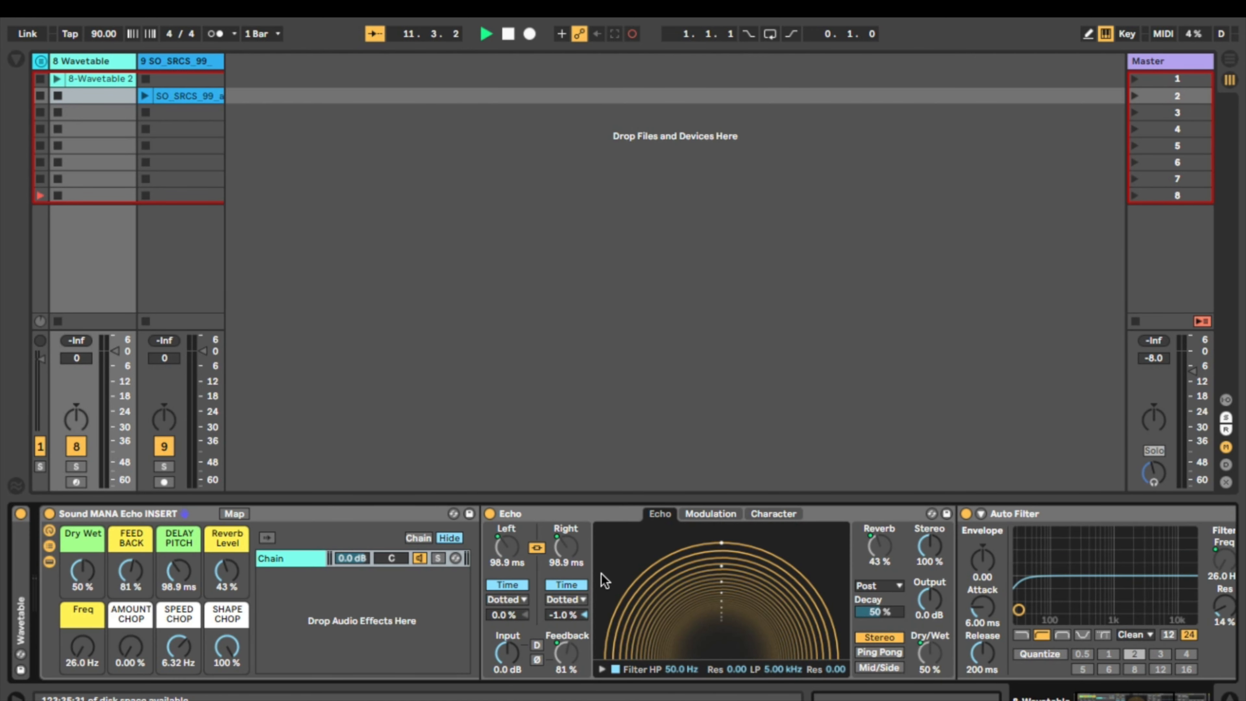
click(517, 534)
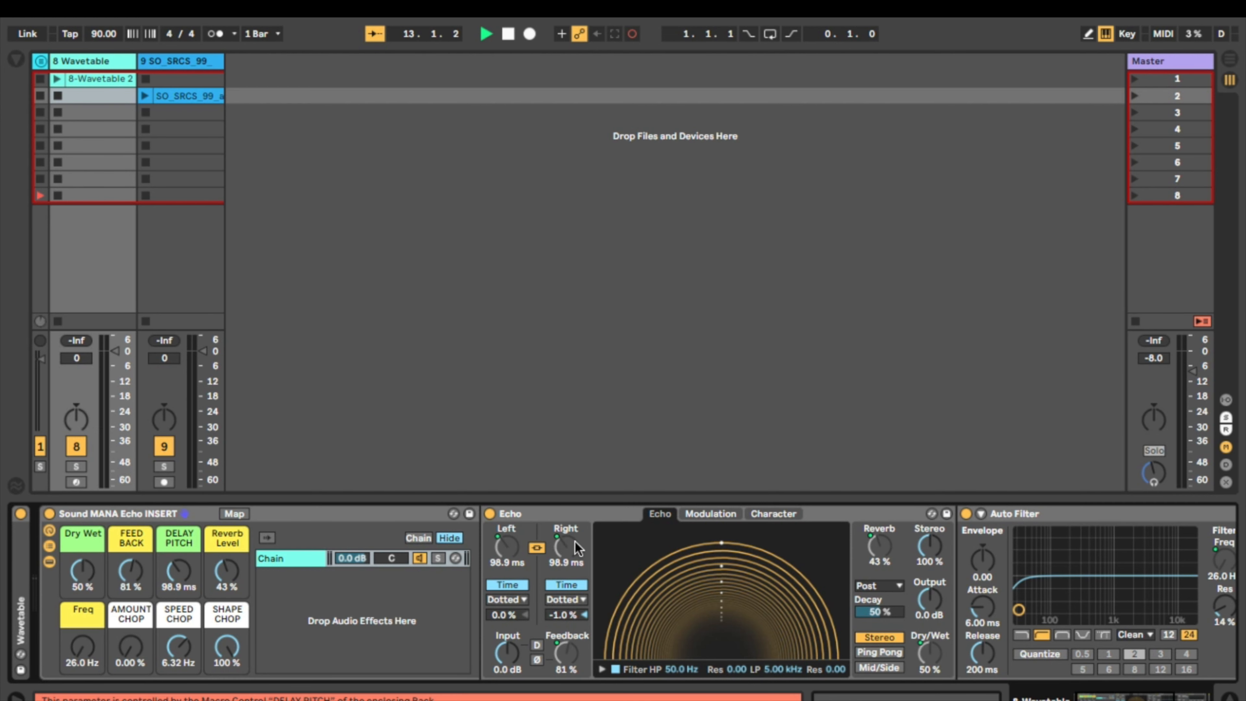
Step: Look through the Audio Effect Rack presets among the browser's audio effects, and hide the browser again
click(16, 61)
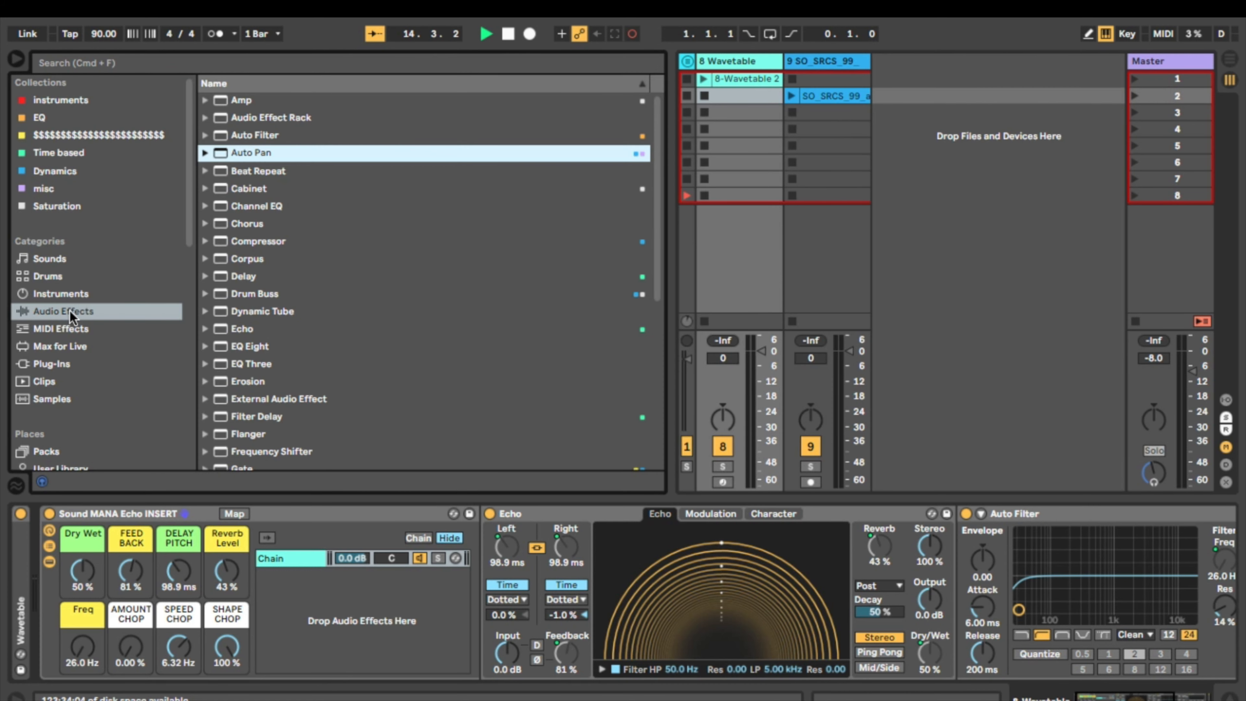
click(205, 118)
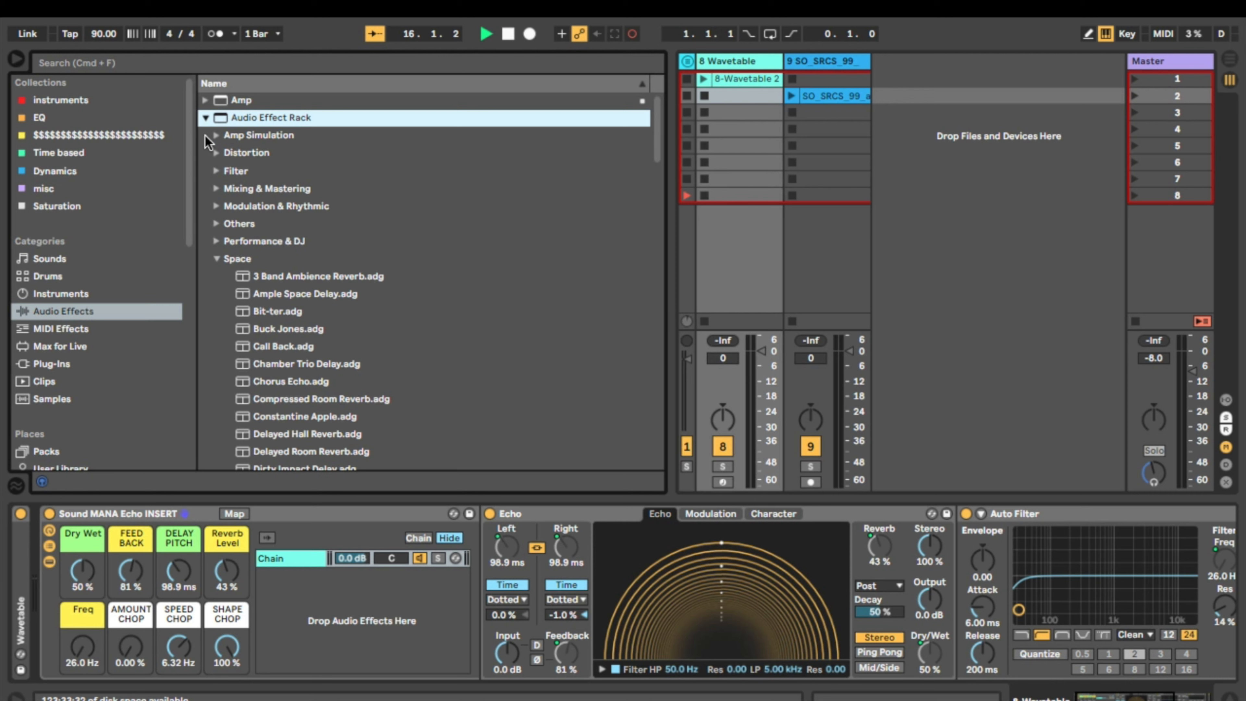
click(198, 134)
click(201, 118)
click(510, 548)
click(18, 59)
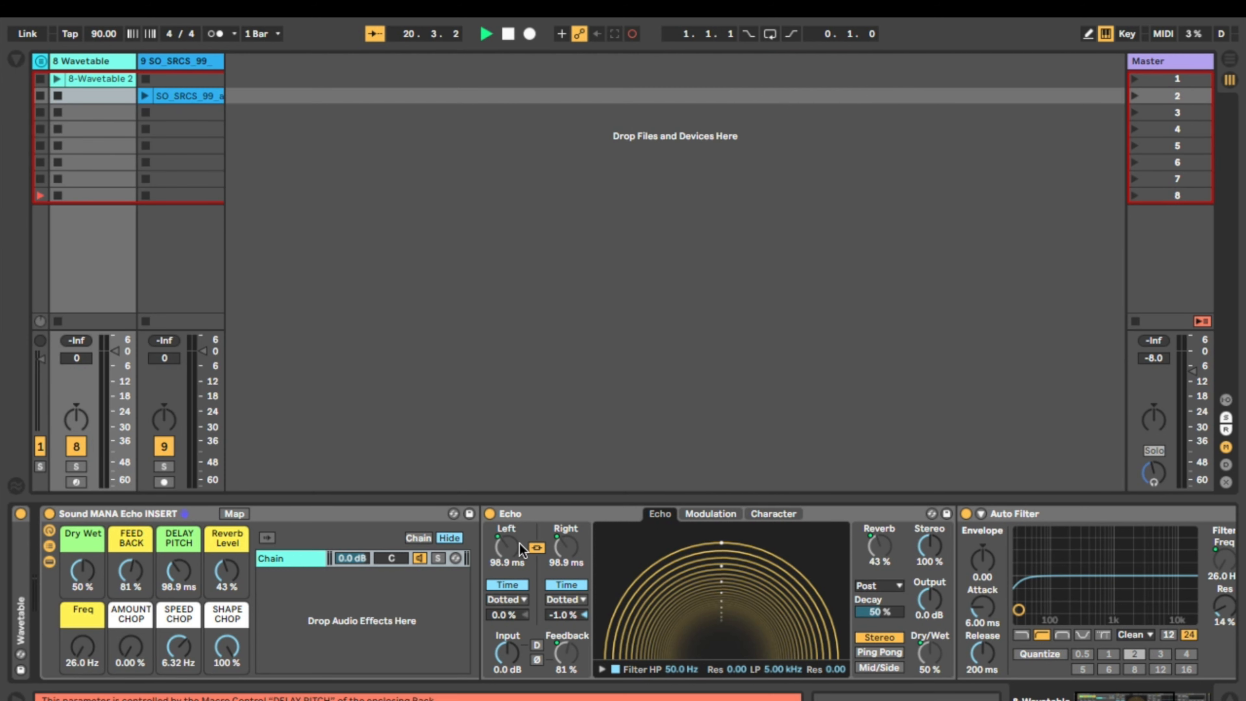
Step: Set the rack's Dry Wet macro to 81 % and its DELAY PITCH macro to 298 ms
drag(82, 571, 82, 543)
drag(507, 546, 507, 520)
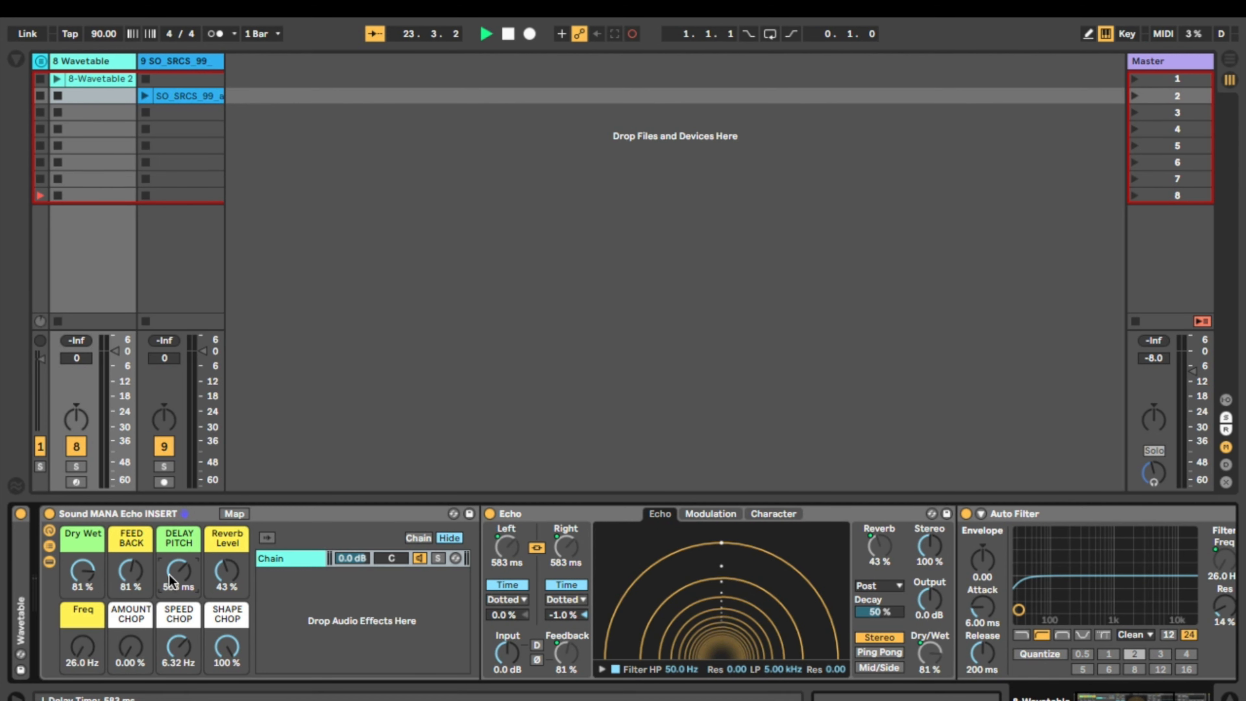
mouse_move(169, 574)
mouse_down()
mouse_move(170, 606)
mouse_move(170, 585)
mouse_up()
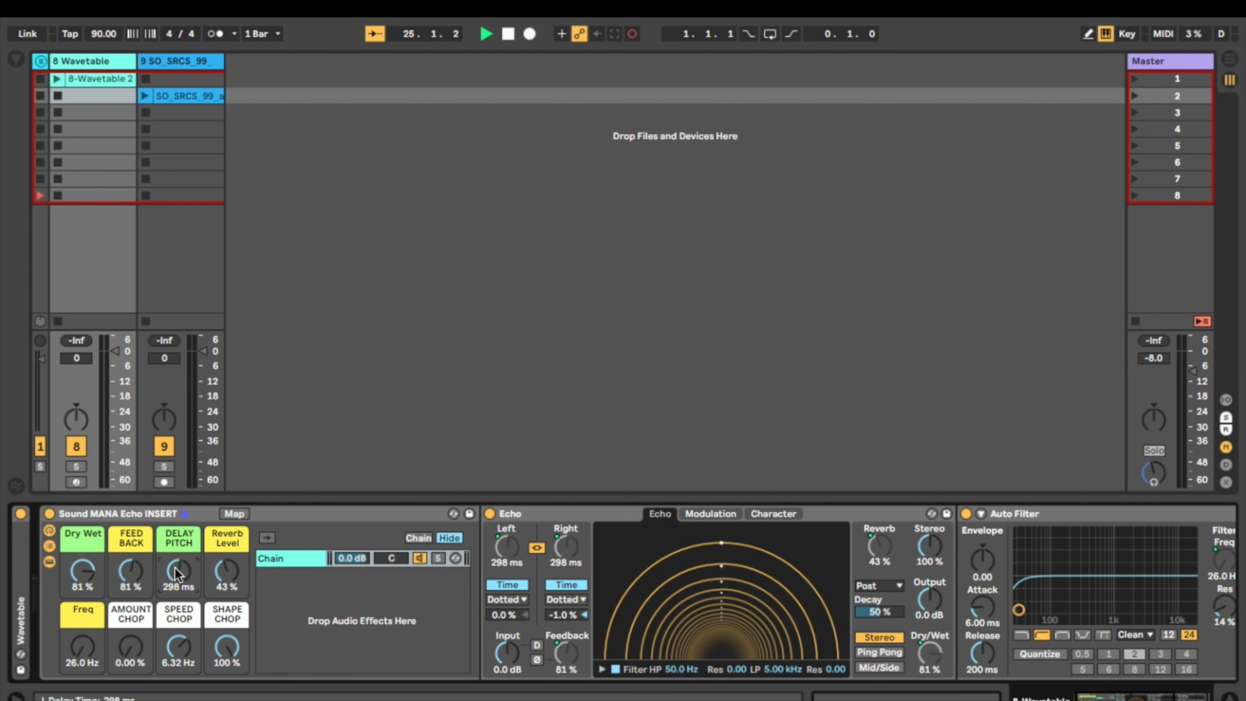
click(495, 561)
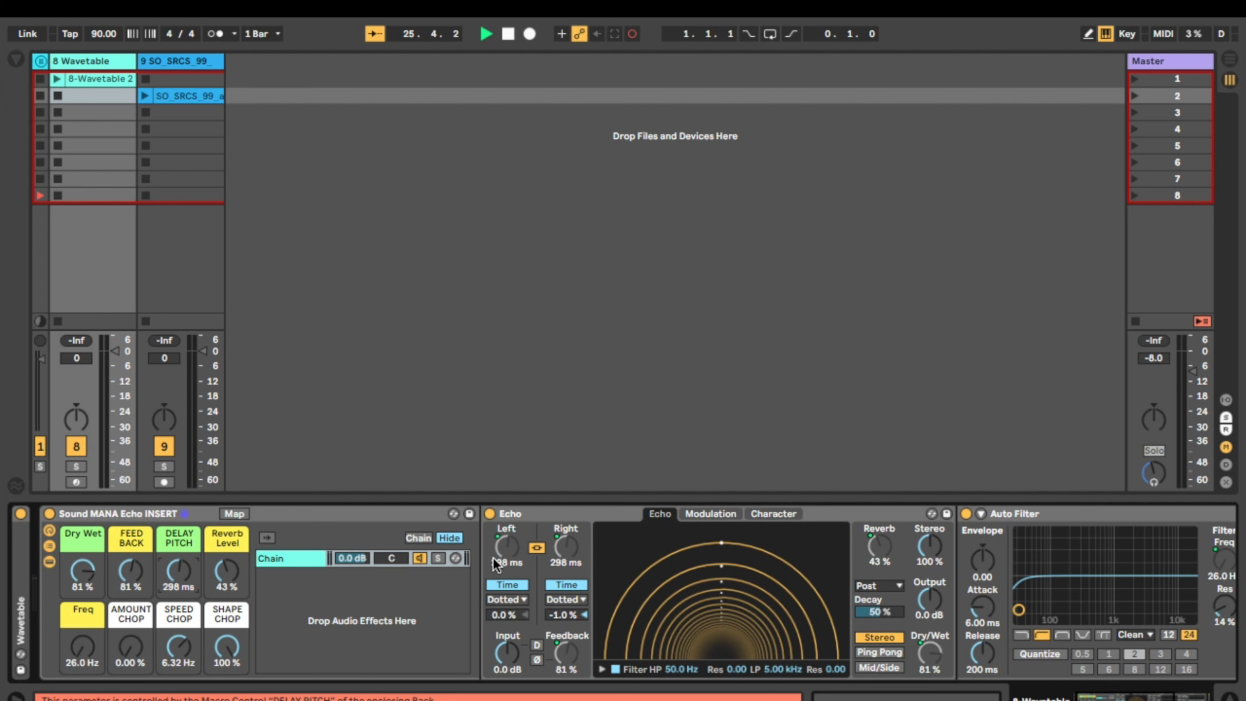
Step: Unmap Echo's left delay time from the DELAY PITCH macro and set it to 224 ms directly in Echo
right_click(514, 545)
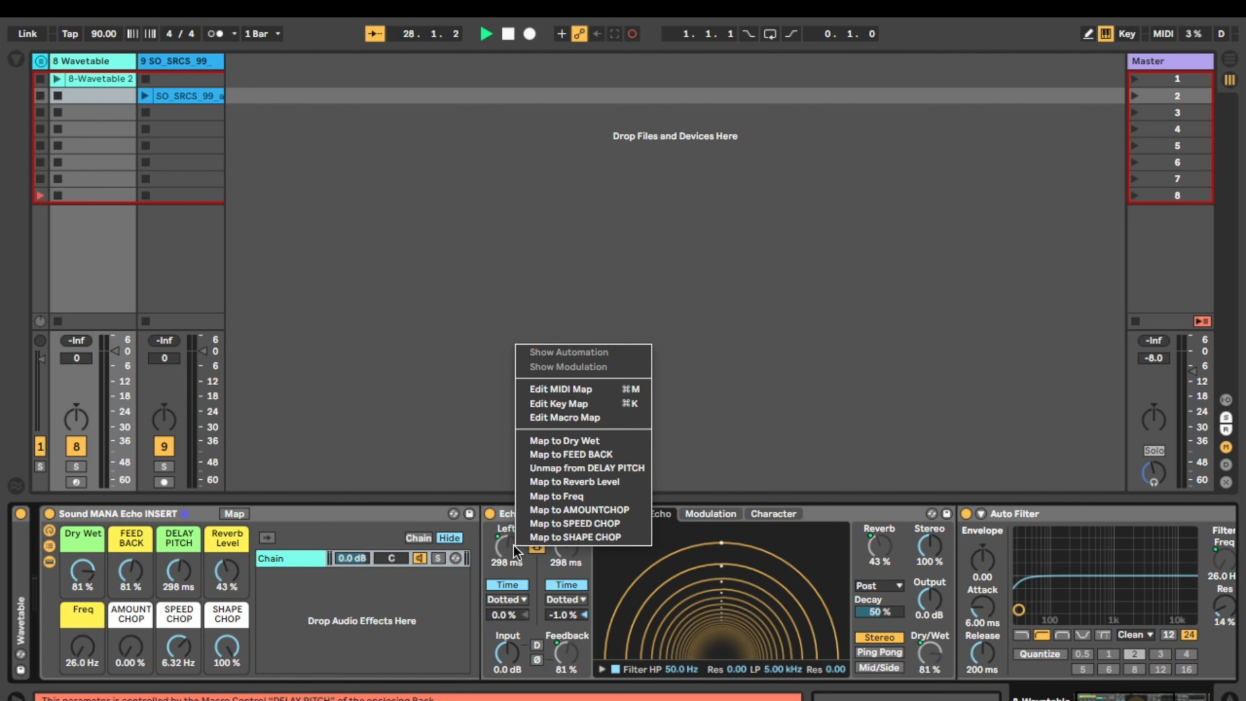
click(564, 468)
mouse_move(506, 546)
mouse_down()
mouse_move(506, 596)
mouse_move(507, 553)
mouse_up()
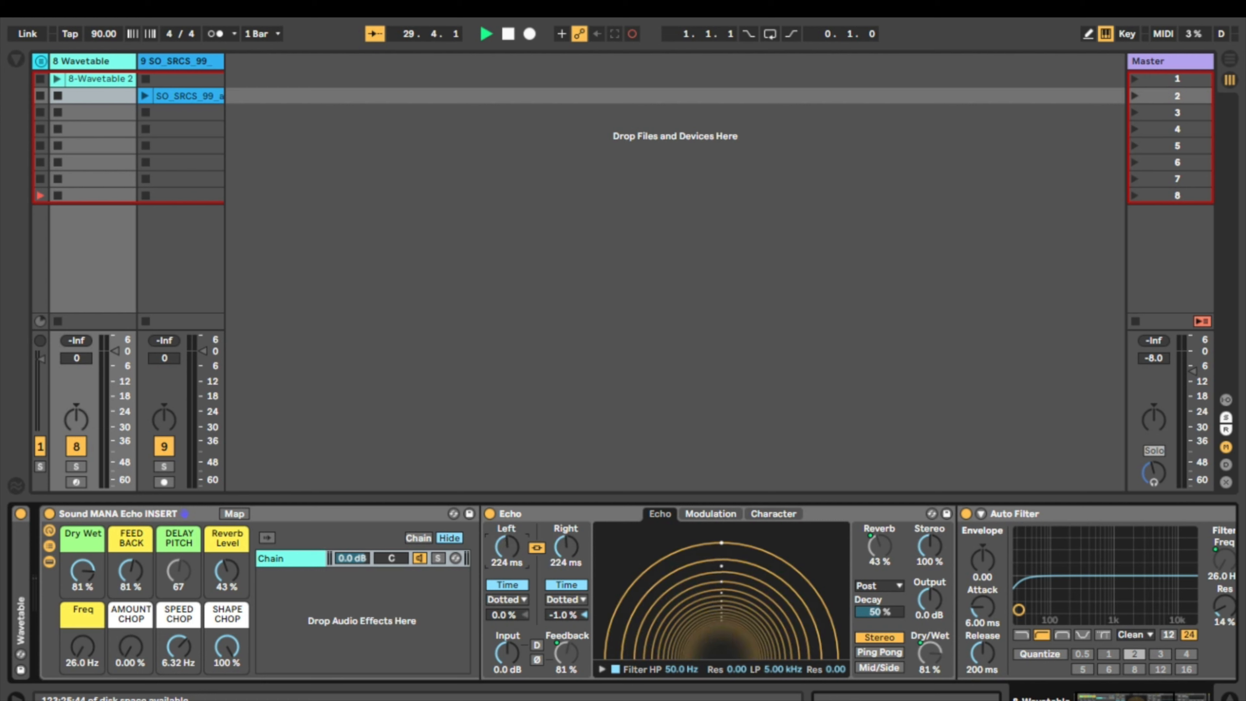
Step: Map Echo's left delay time to the DELAY PITCH macro
right_click(505, 549)
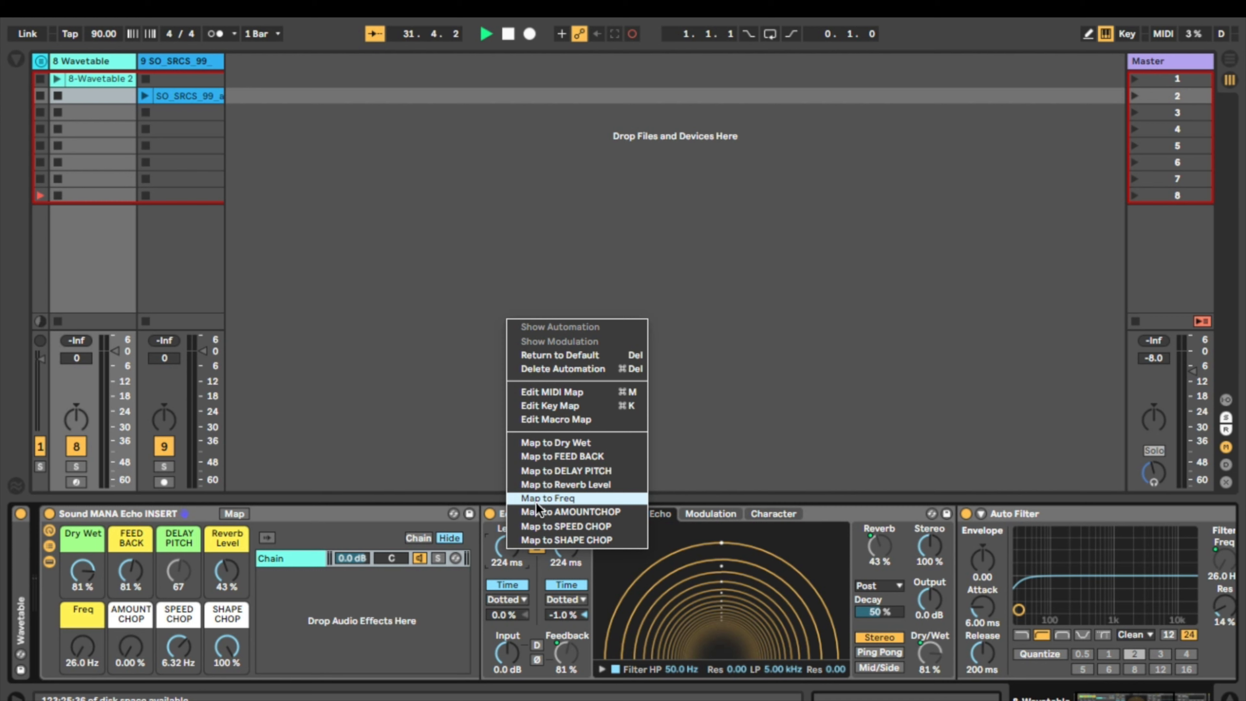
click(584, 472)
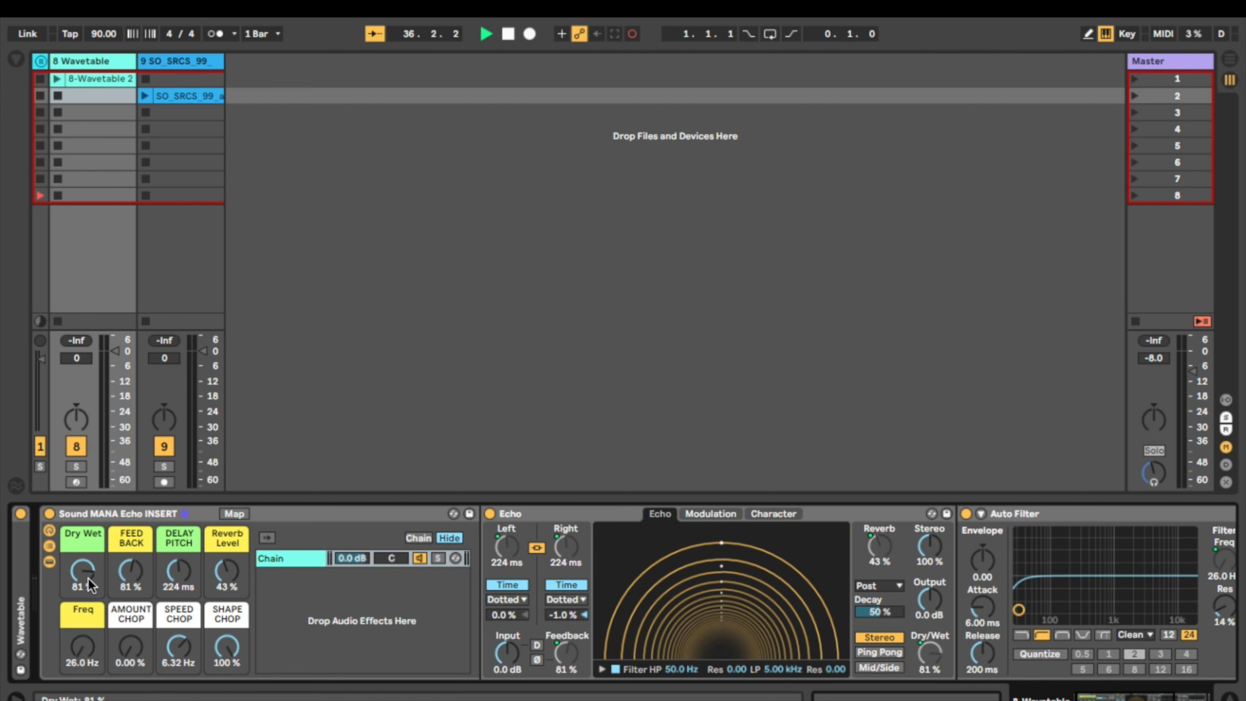
Step: Lower the rack's Dry Wet macro to 0 %, then raise it to 32 %
drag(82, 571, 81, 576)
mouse_move(80, 578)
mouse_down()
mouse_move(80, 608)
mouse_move(80, 582)
mouse_up()
drag(78, 574, 78, 576)
drag(98, 587, 98, 637)
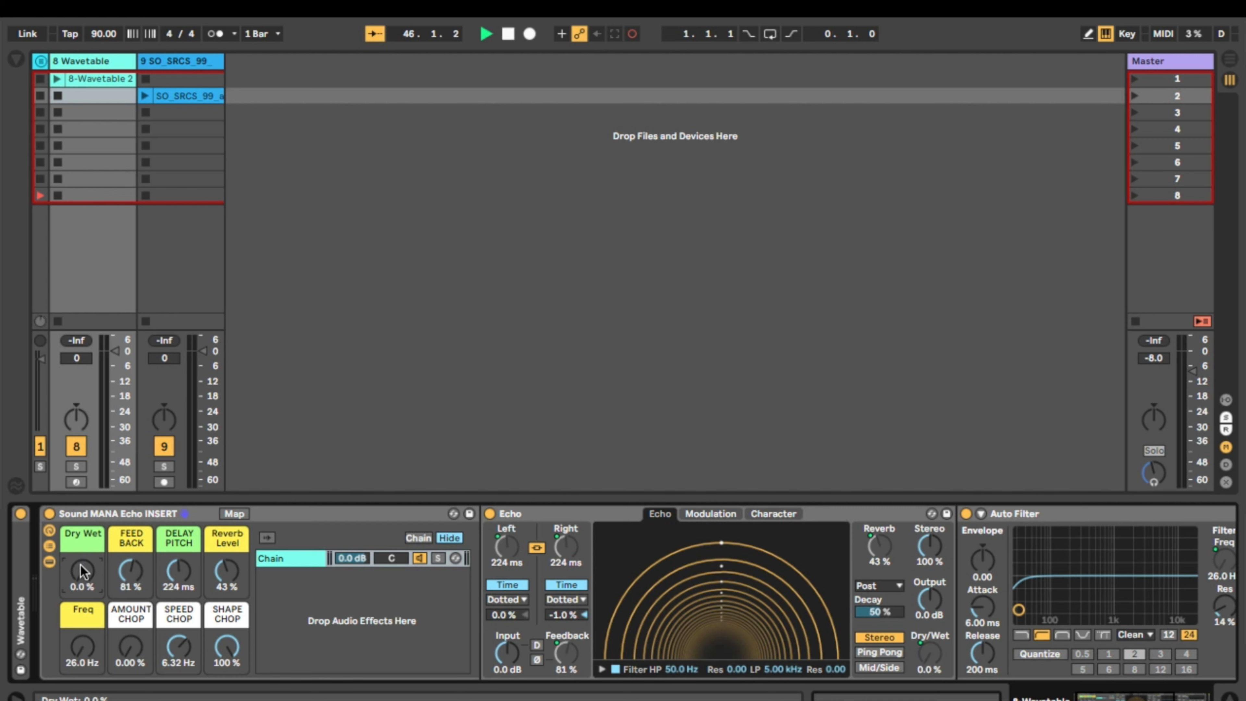
drag(83, 568, 83, 537)
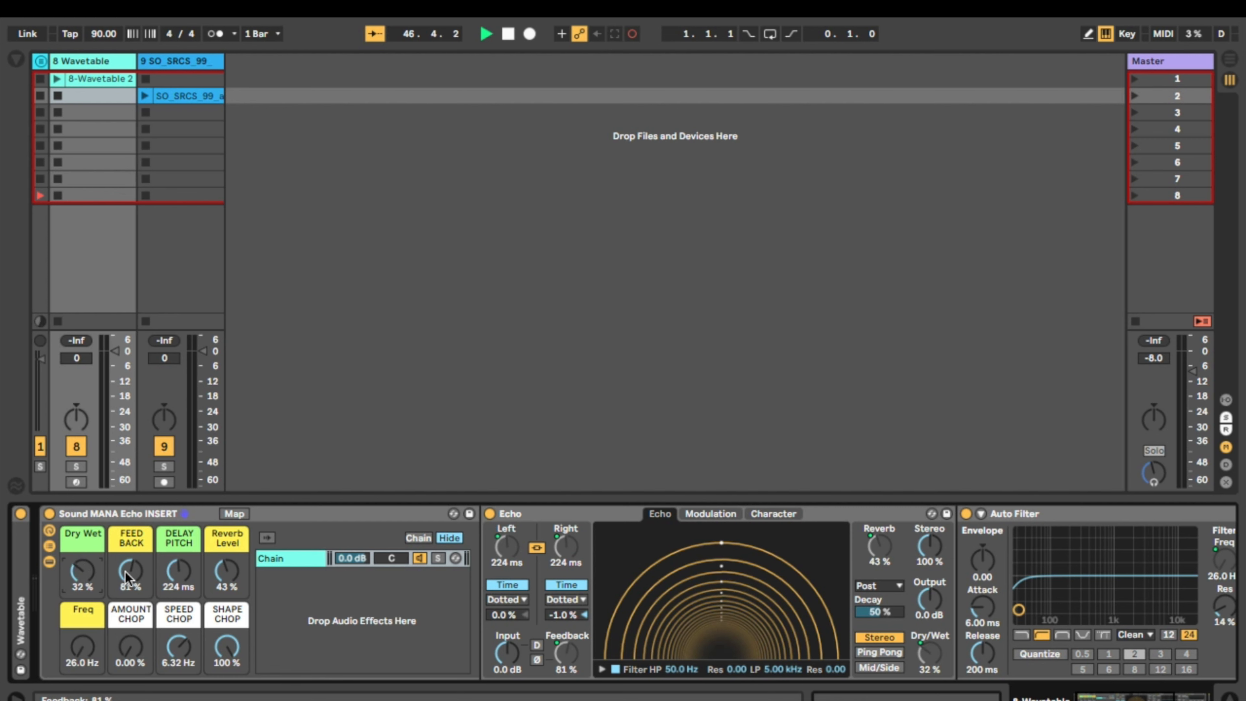
Step: Raise the FEED BACK macro to 150 %, bring it down to 93 % while the 8-Wavetable 2 clip plays, and stop the clip
mouse_move(137, 573)
mouse_down()
mouse_move(137, 544)
mouse_move(137, 609)
mouse_move(137, 558)
mouse_up()
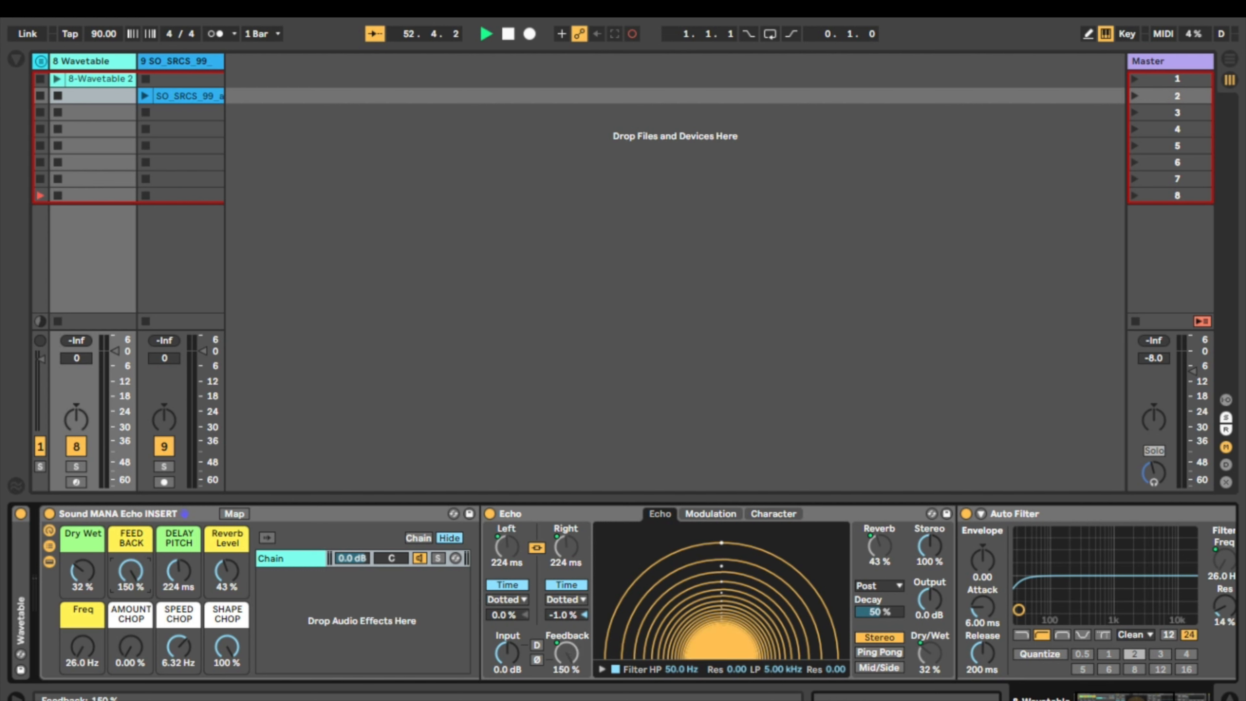
drag(140, 580, 140, 594)
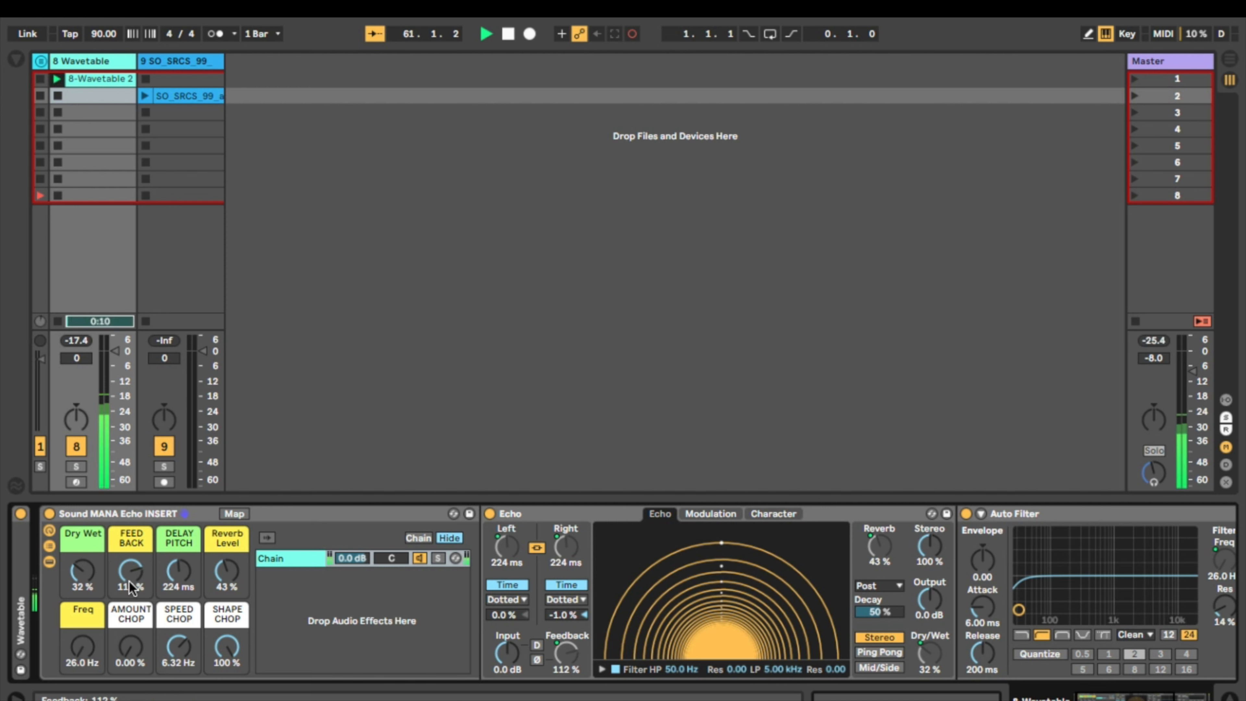
drag(132, 577, 131, 604)
click(58, 96)
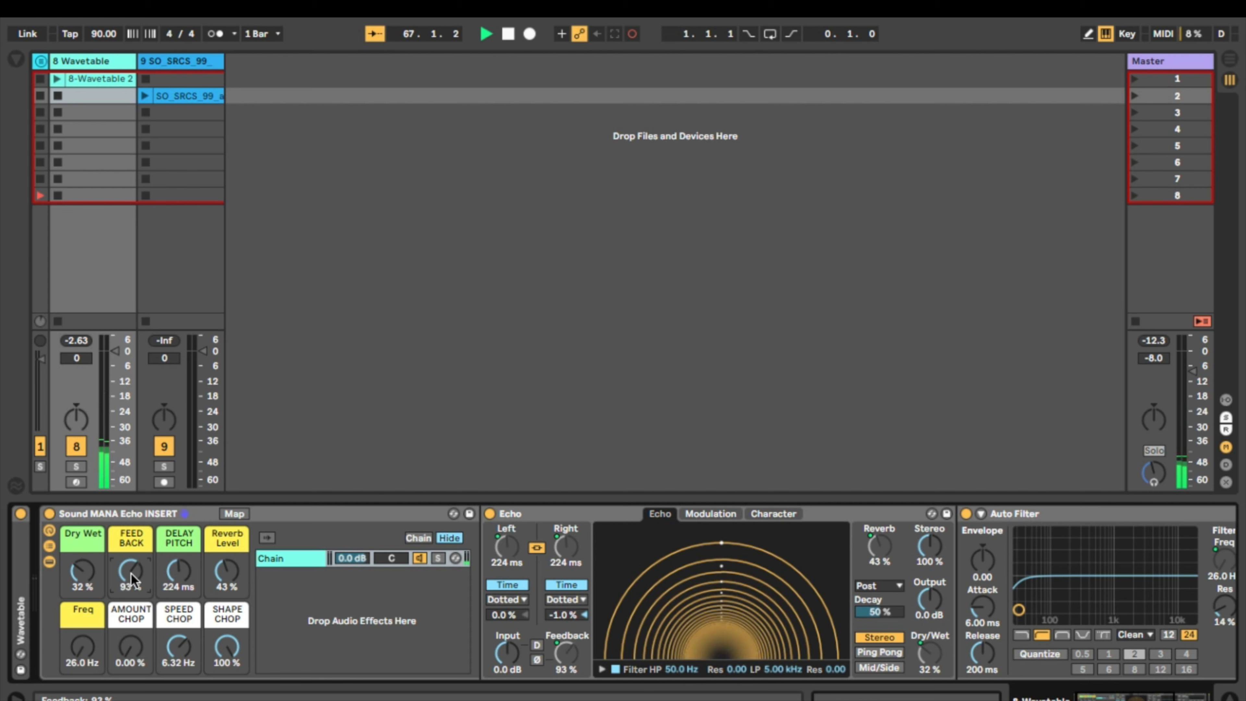
Step: Raise the FEED BACK macro to 150 % again, then lower it all the way to 0 %
scroll(131, 573, up, 5)
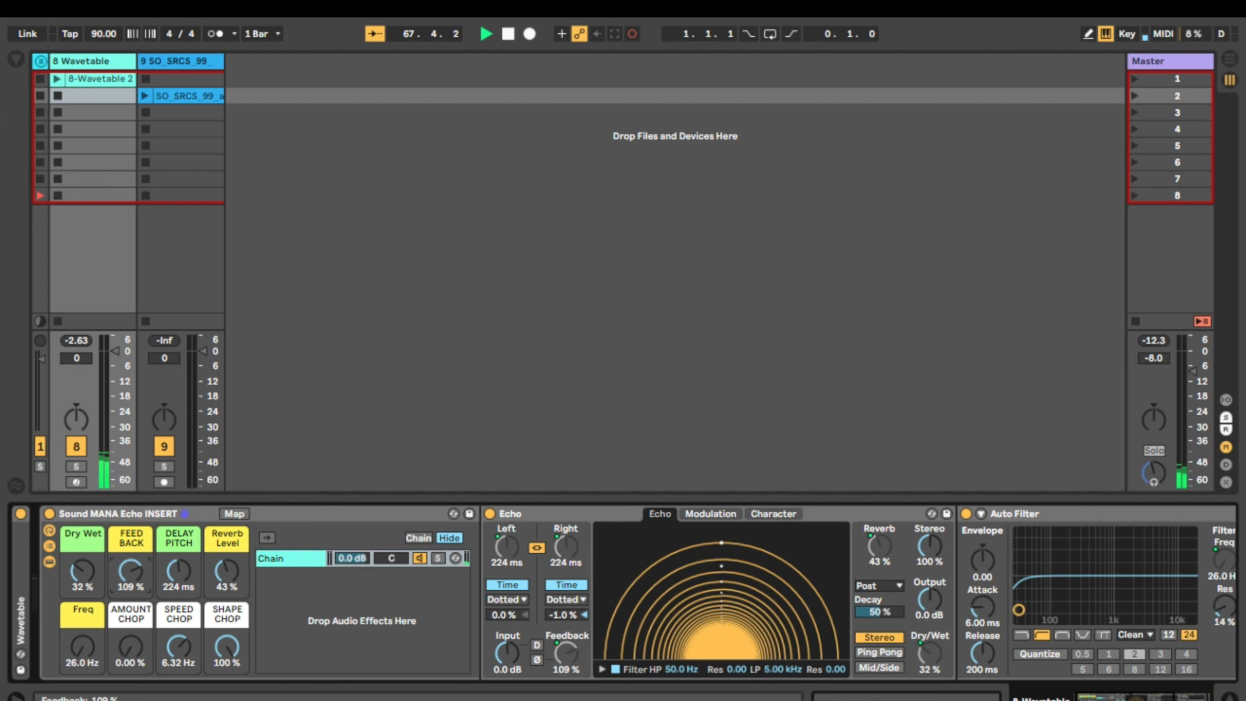
scroll(133, 583, up, 8)
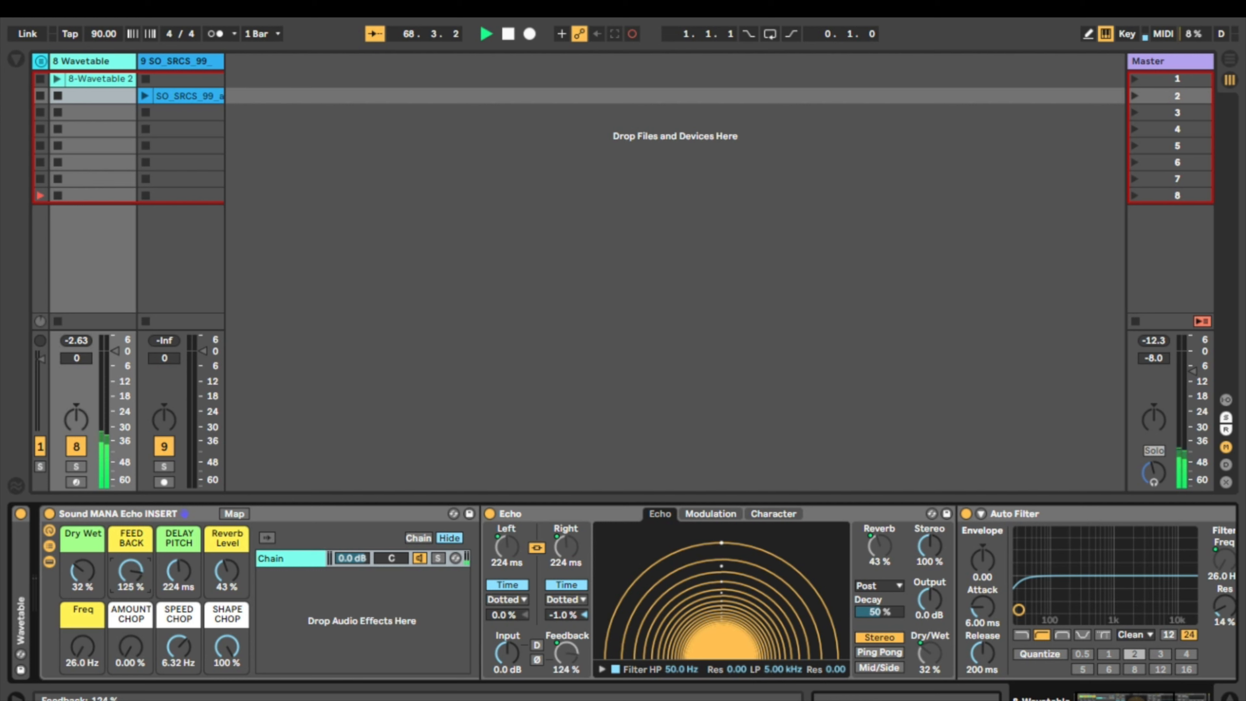
scroll(131, 573, up, 10)
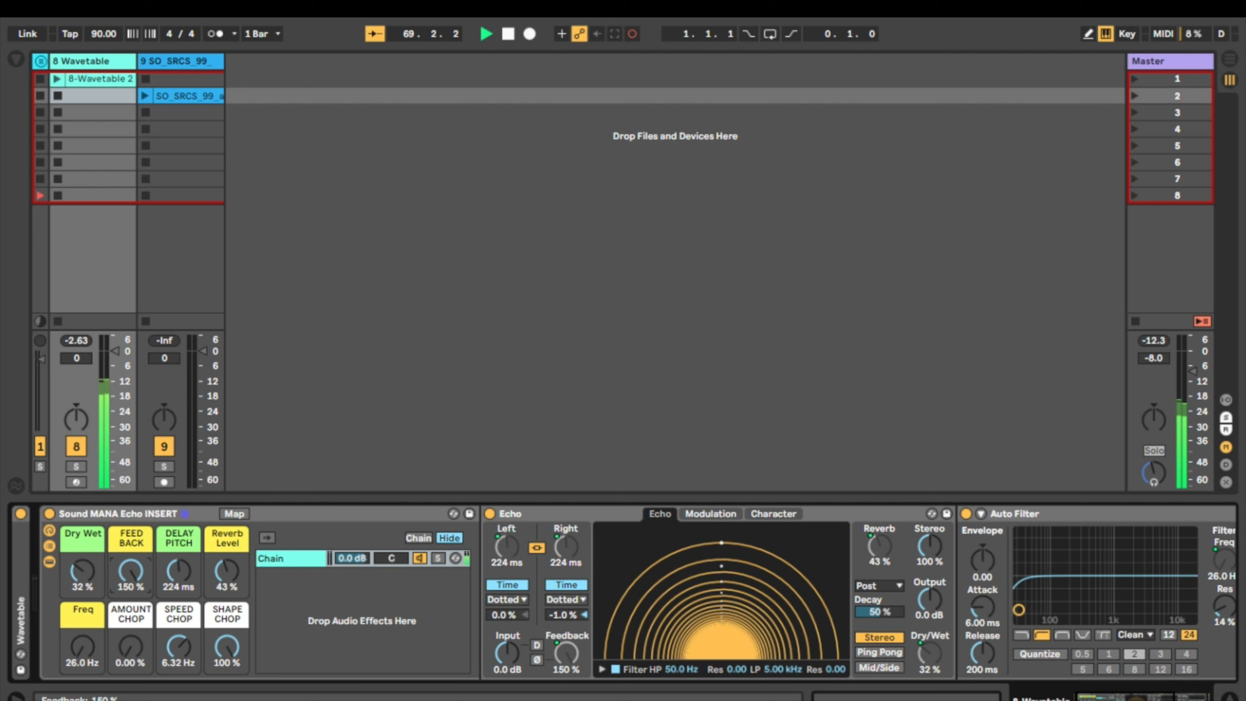
mouse_move(131, 571)
mouse_down()
mouse_move(131, 618)
mouse_move(131, 565)
mouse_up()
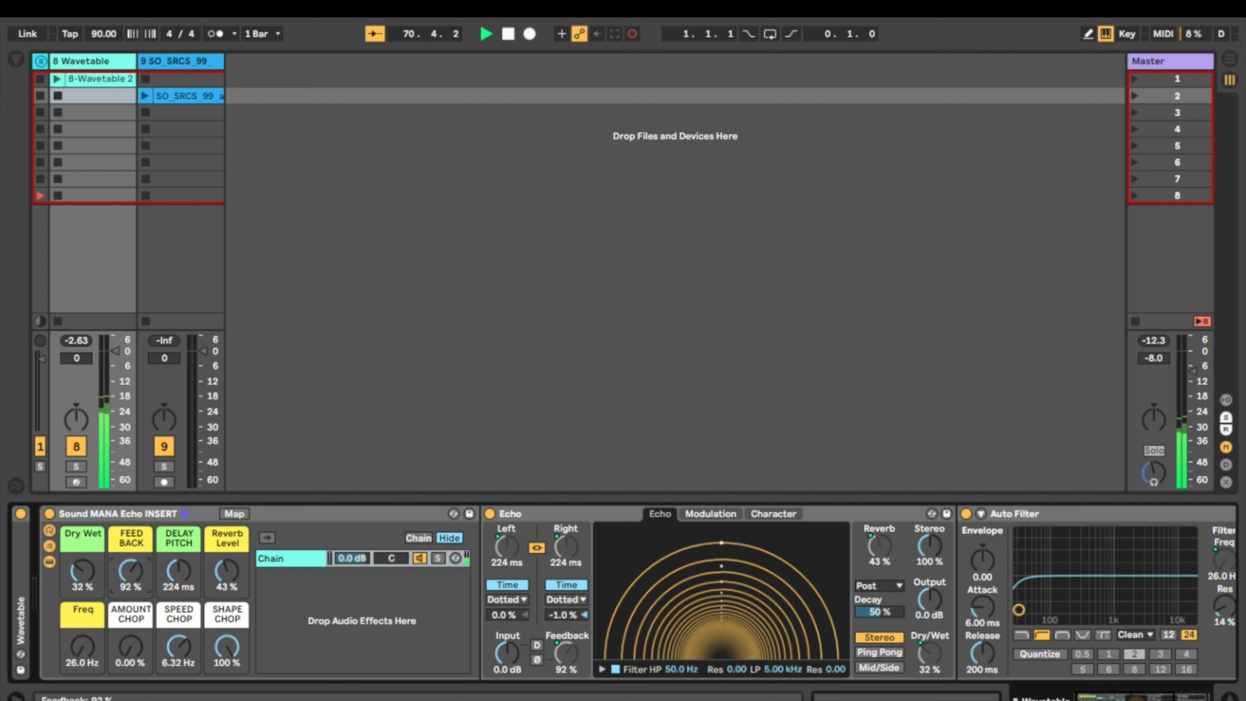
drag(131, 565, 131, 618)
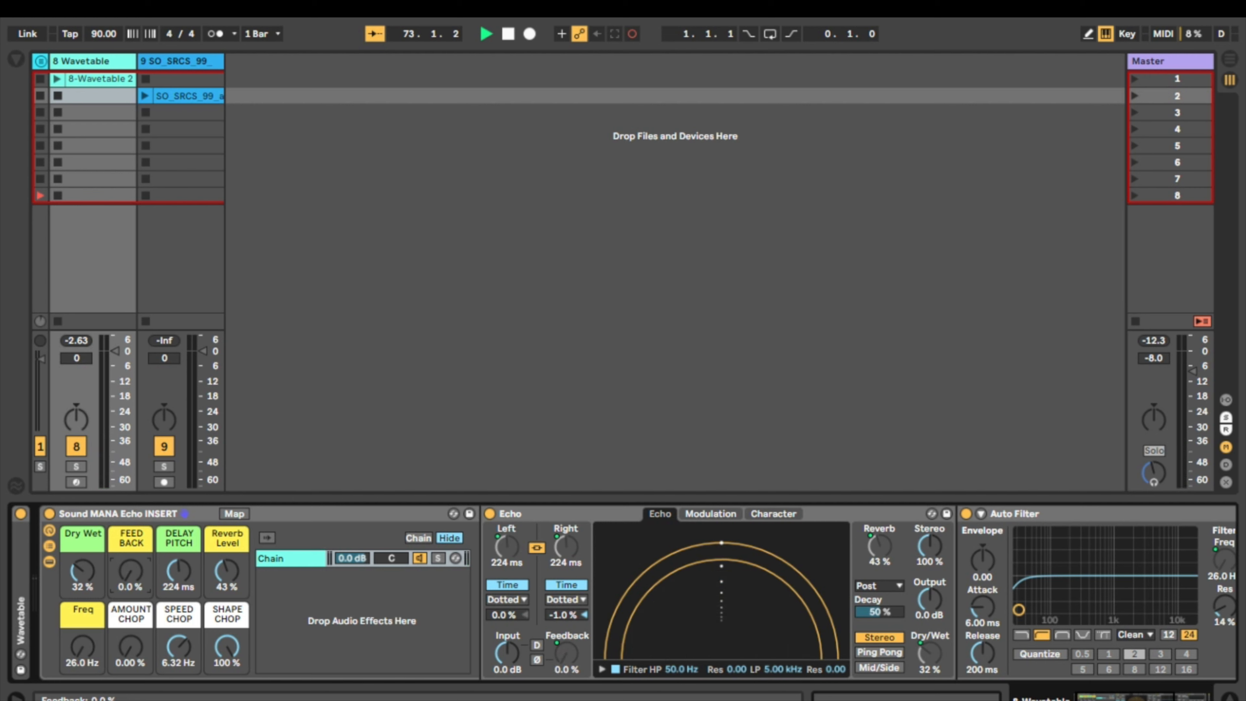
Step: Set FEED BACK to 44 % and DELAY PITCH to 2.50 s, and switch Echo's delay to Sync and back to Time
drag(131, 570, 178, 524)
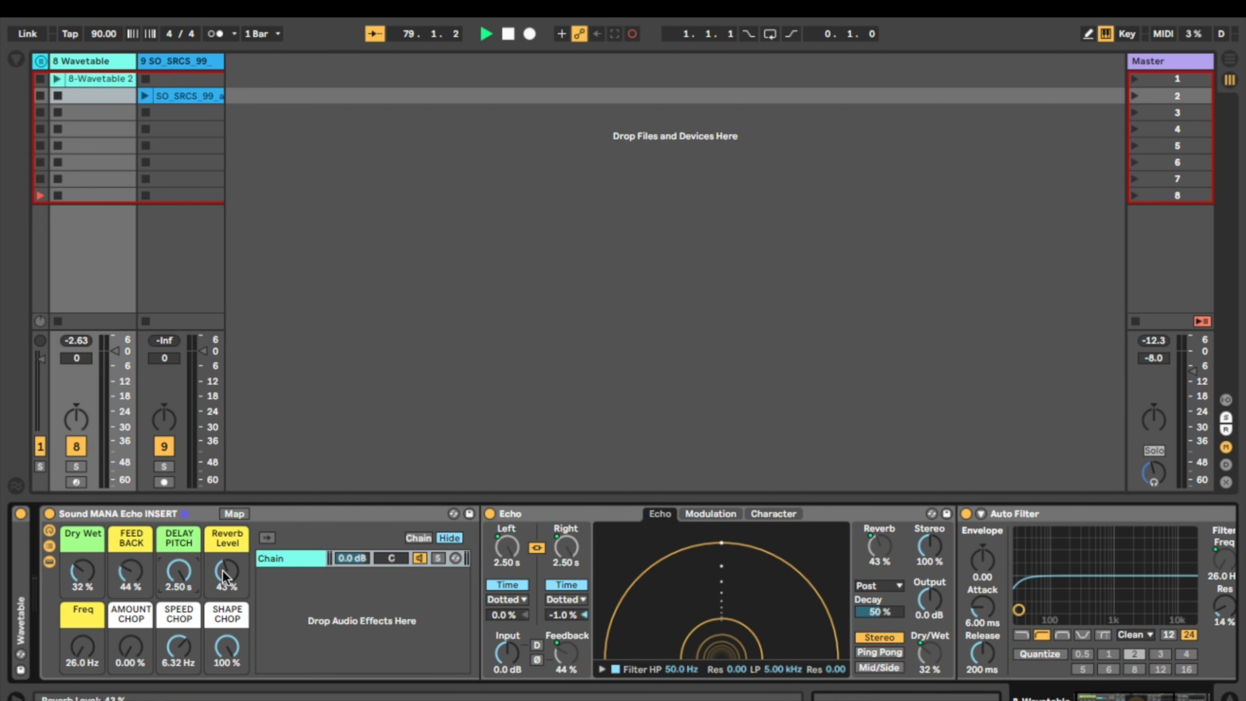
click(516, 582)
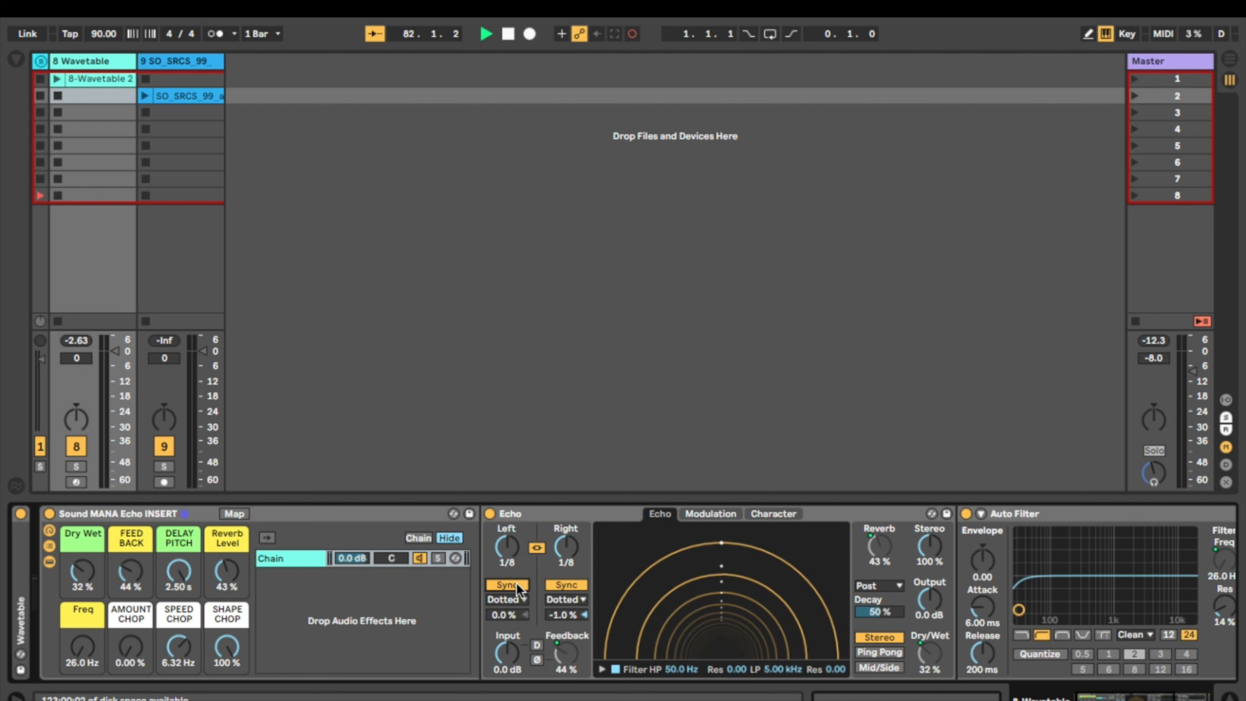
click(516, 583)
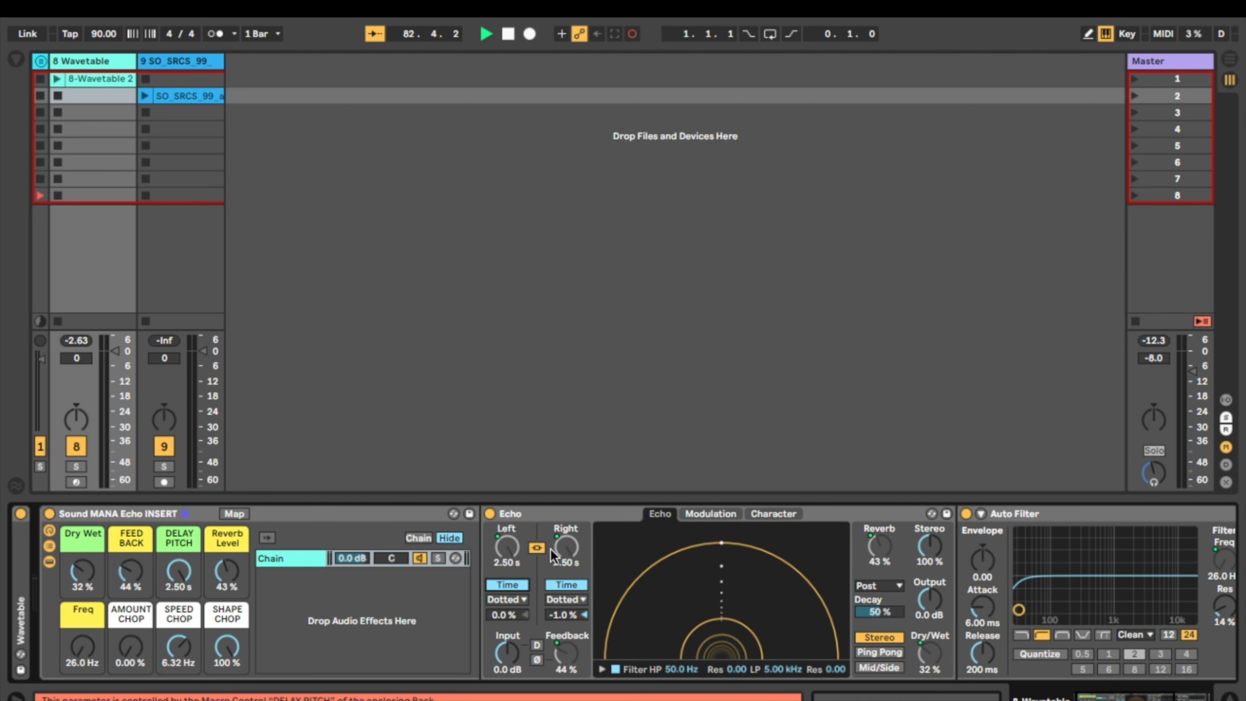
Step: Set the DELAY PITCH macro to 284 ms and switch Echo's delay from Time to Sync
drag(181, 560, 181, 608)
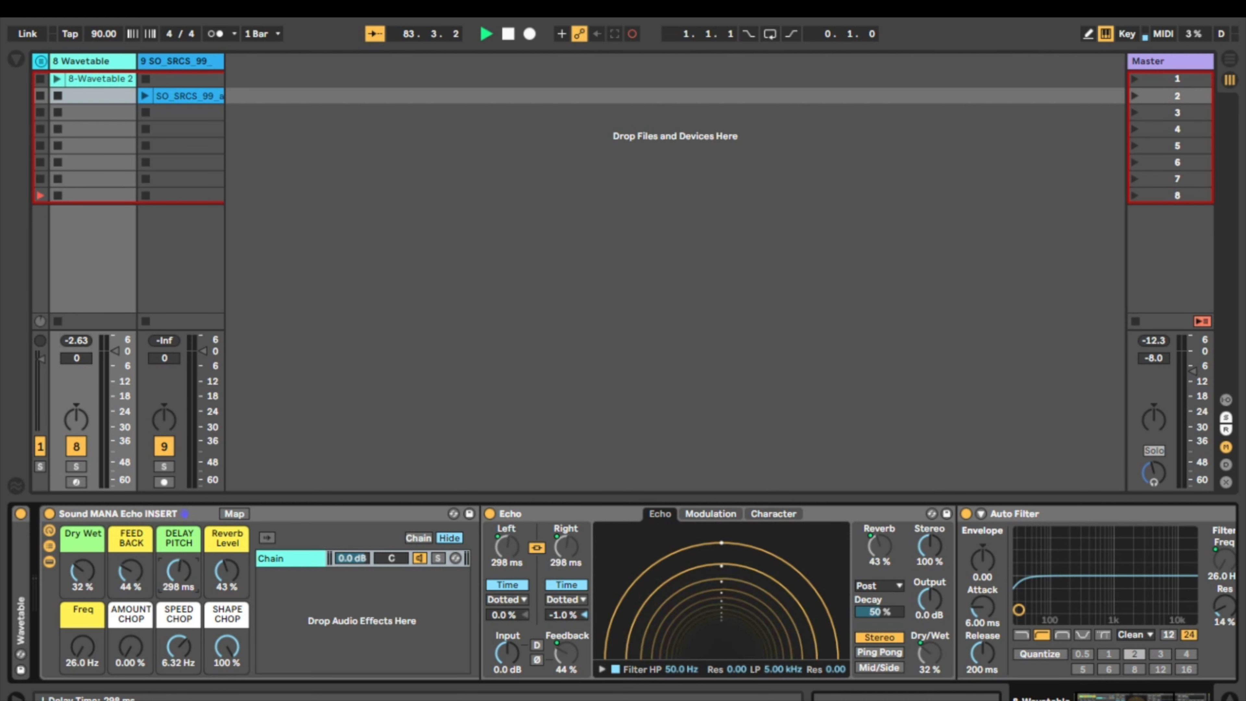
click(522, 586)
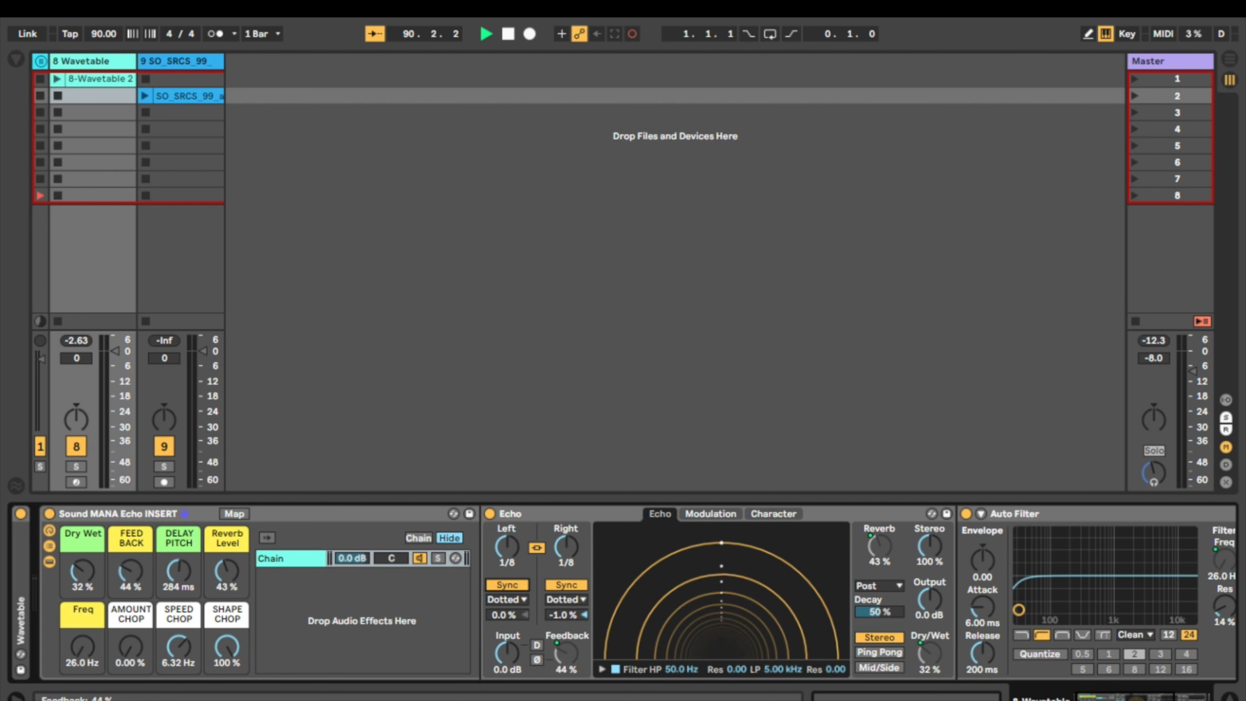
Step: Set the FEED BACK macro to 85 % and launch the 8-Wavetable 2 clip
drag(130, 570, 130, 532)
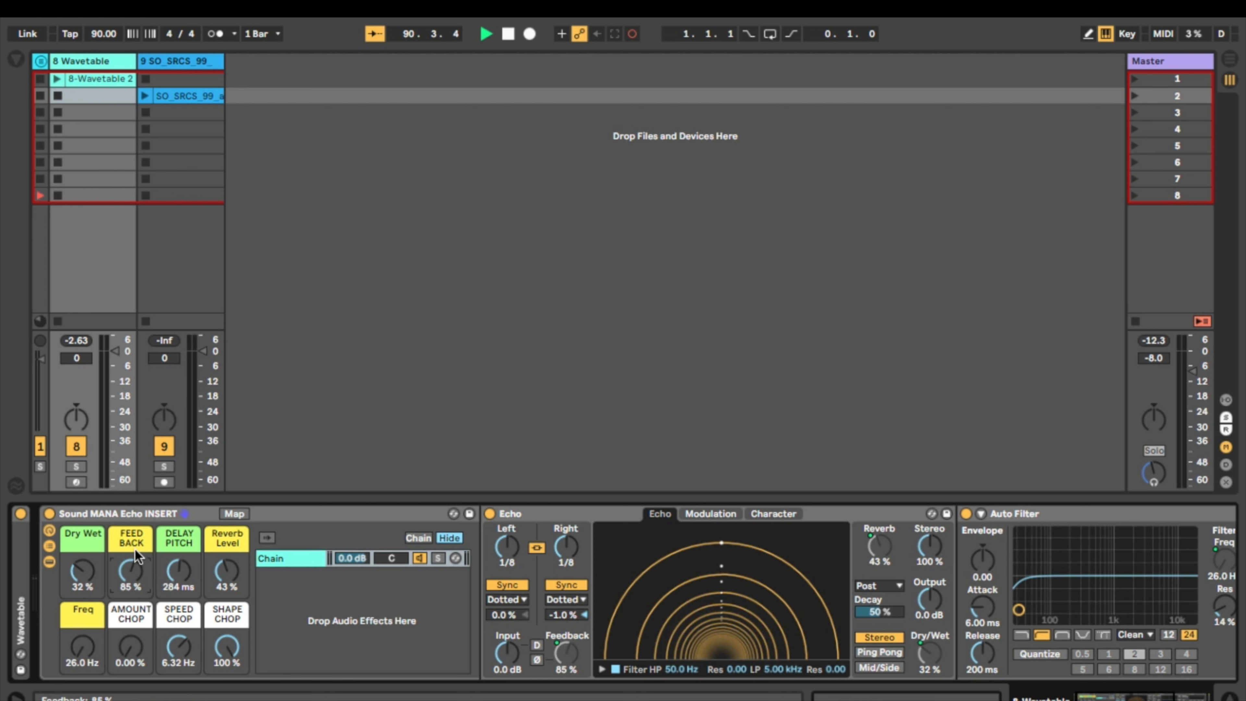
click(57, 80)
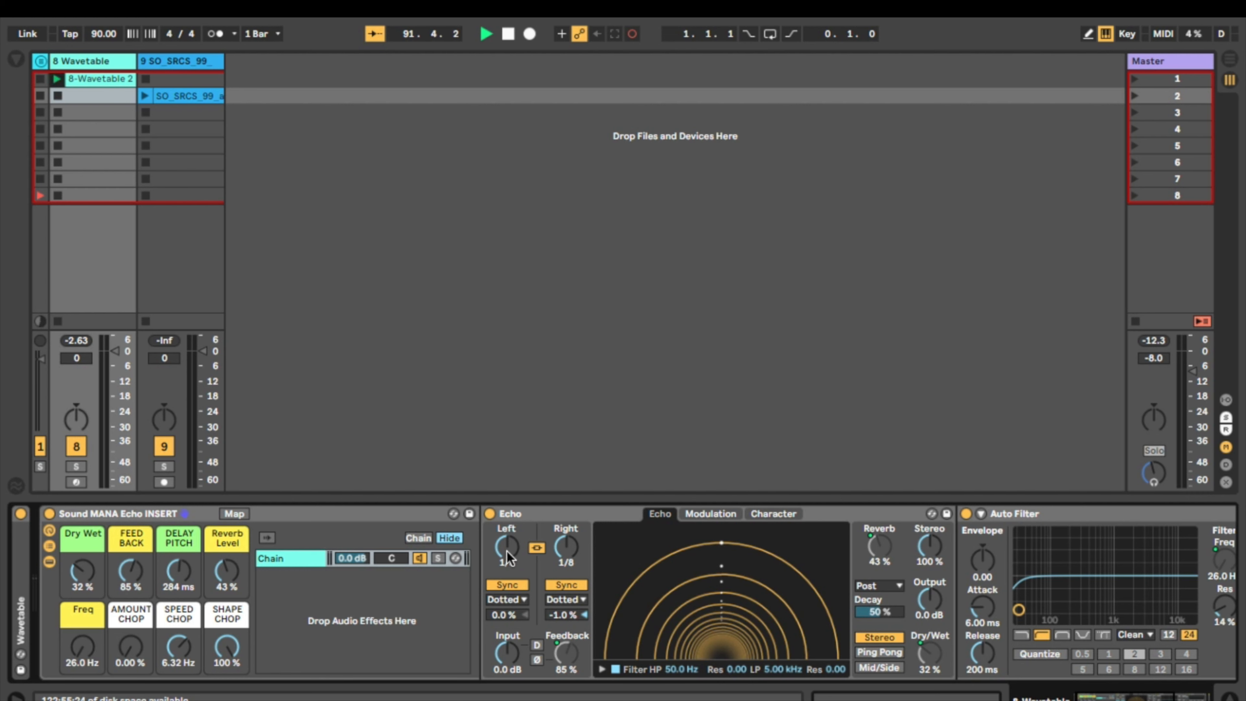
Step: Set the FEED BACK macro to 100 % and Echo's synced left delay time to 1/4
mouse_move(508, 557)
mouse_down()
mouse_move(508, 537)
mouse_move(507, 564)
mouse_up()
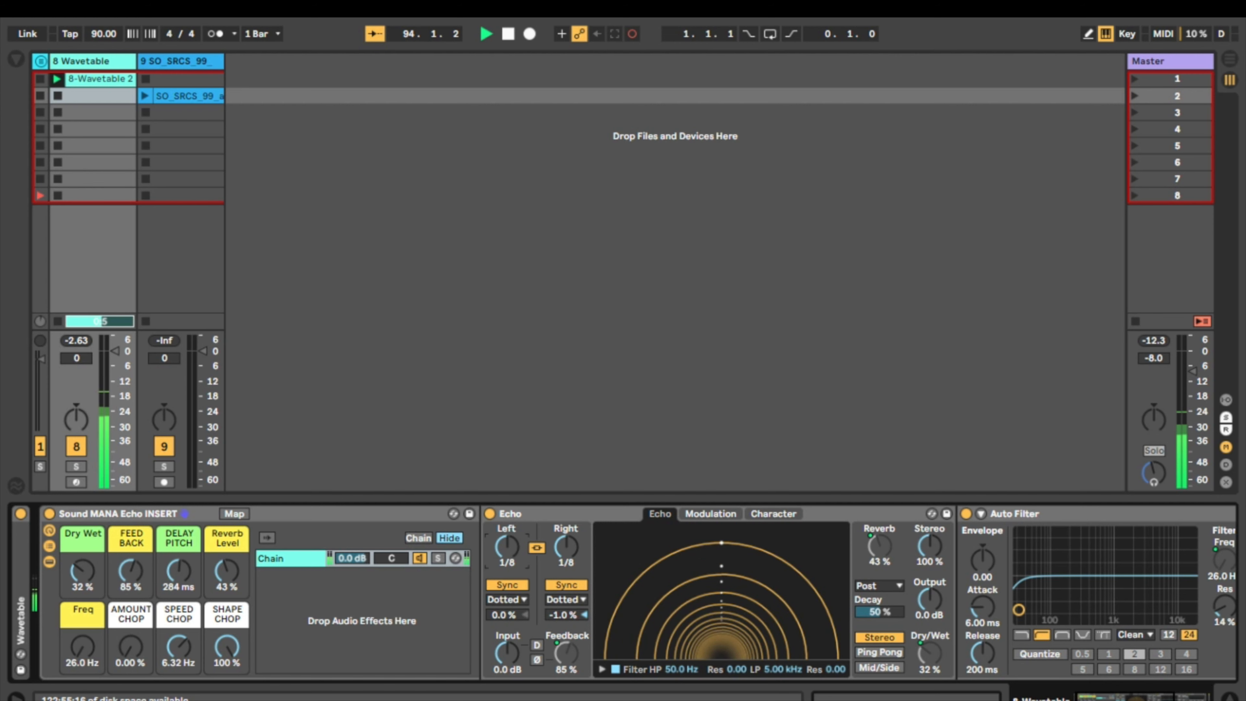
drag(131, 571, 130, 557)
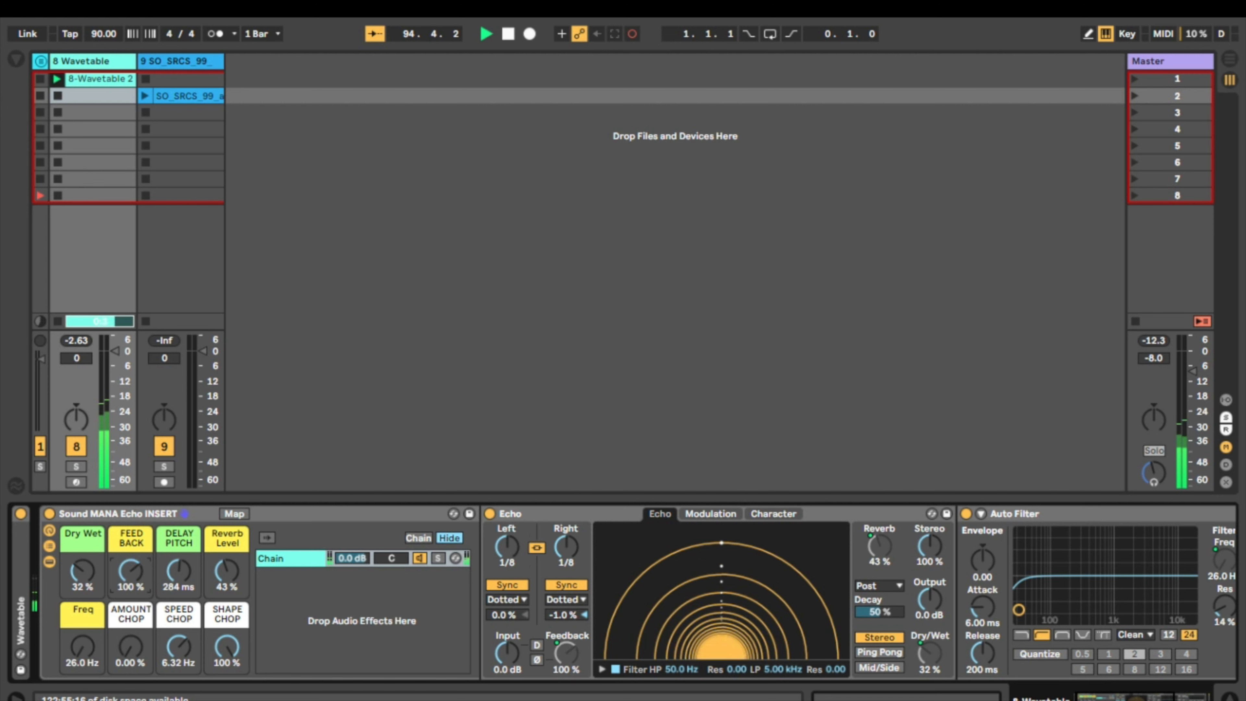
drag(508, 546, 507, 540)
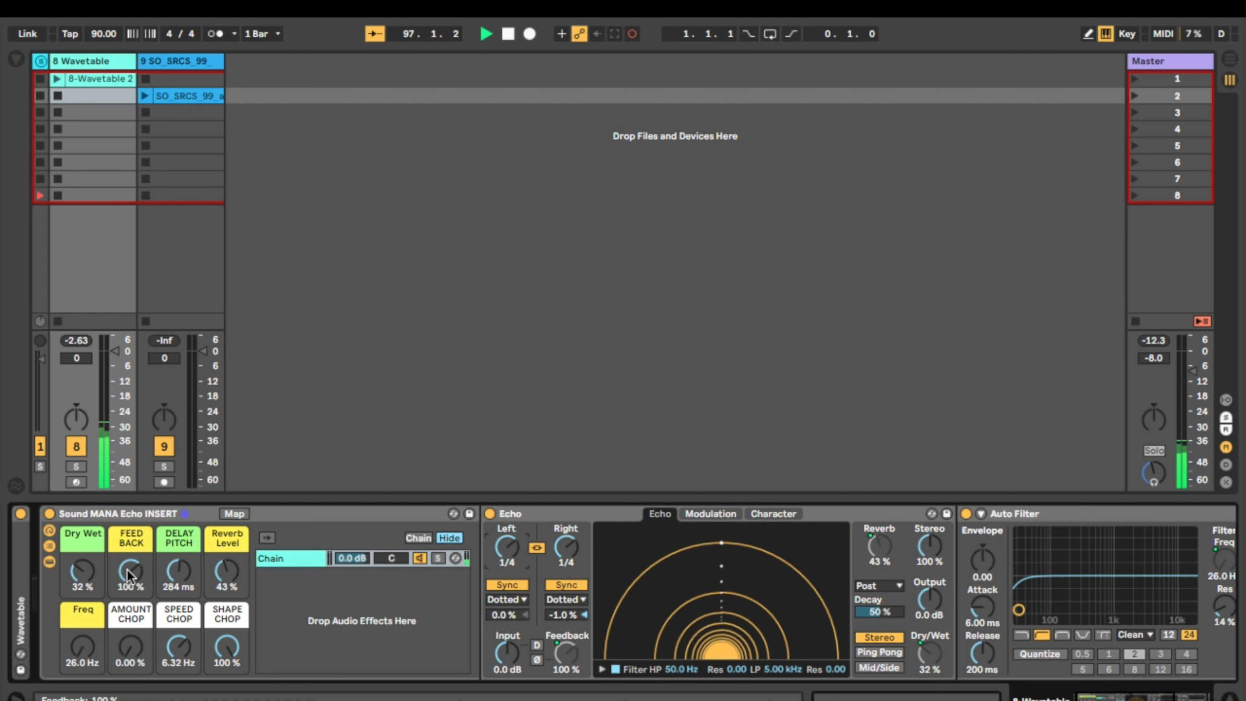
Step: Set the FEED BACK macro to 45 %, switch Echo's delay from Sync to Time, and raise FEED BACK to 103 %
drag(131, 570, 130, 589)
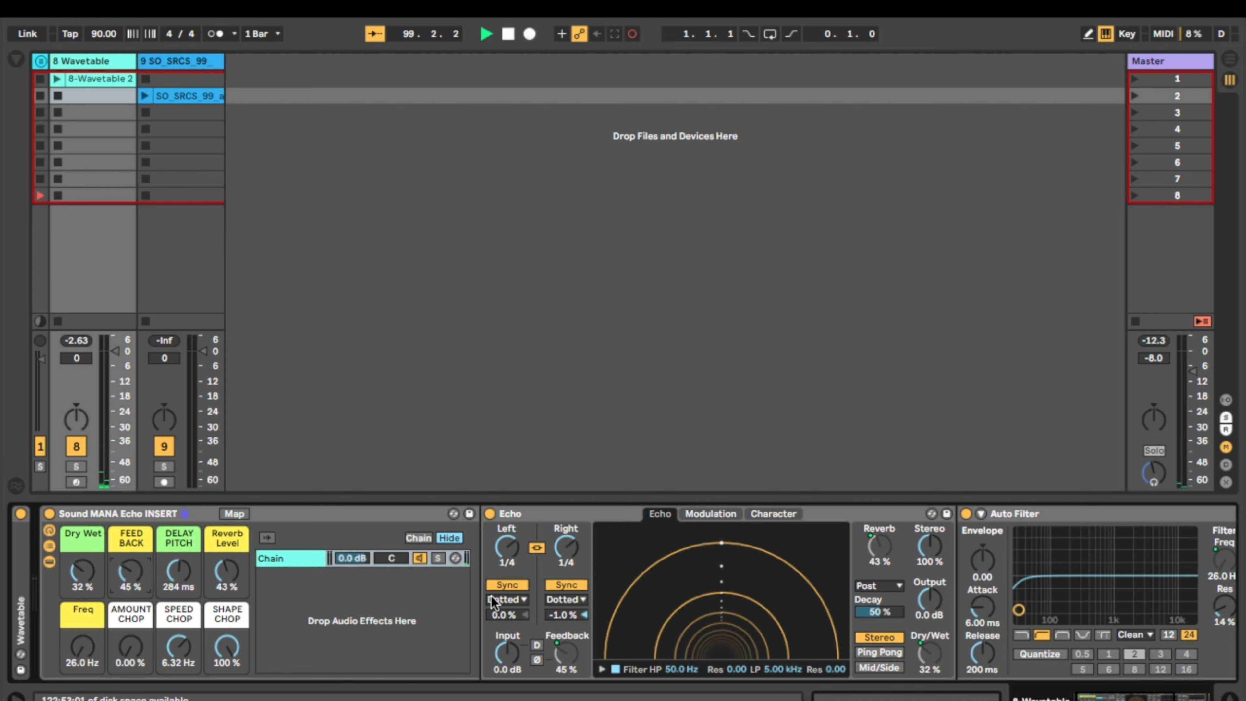
click(522, 585)
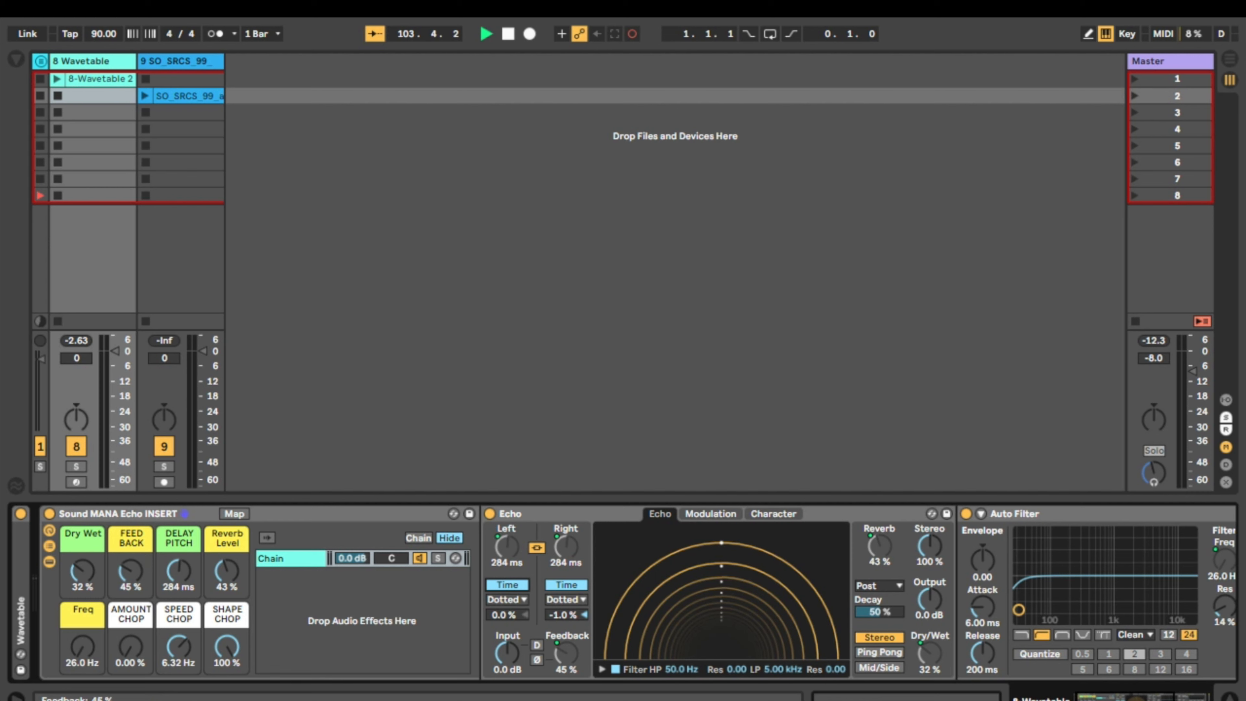
drag(127, 565, 126, 519)
drag(131, 572, 131, 560)
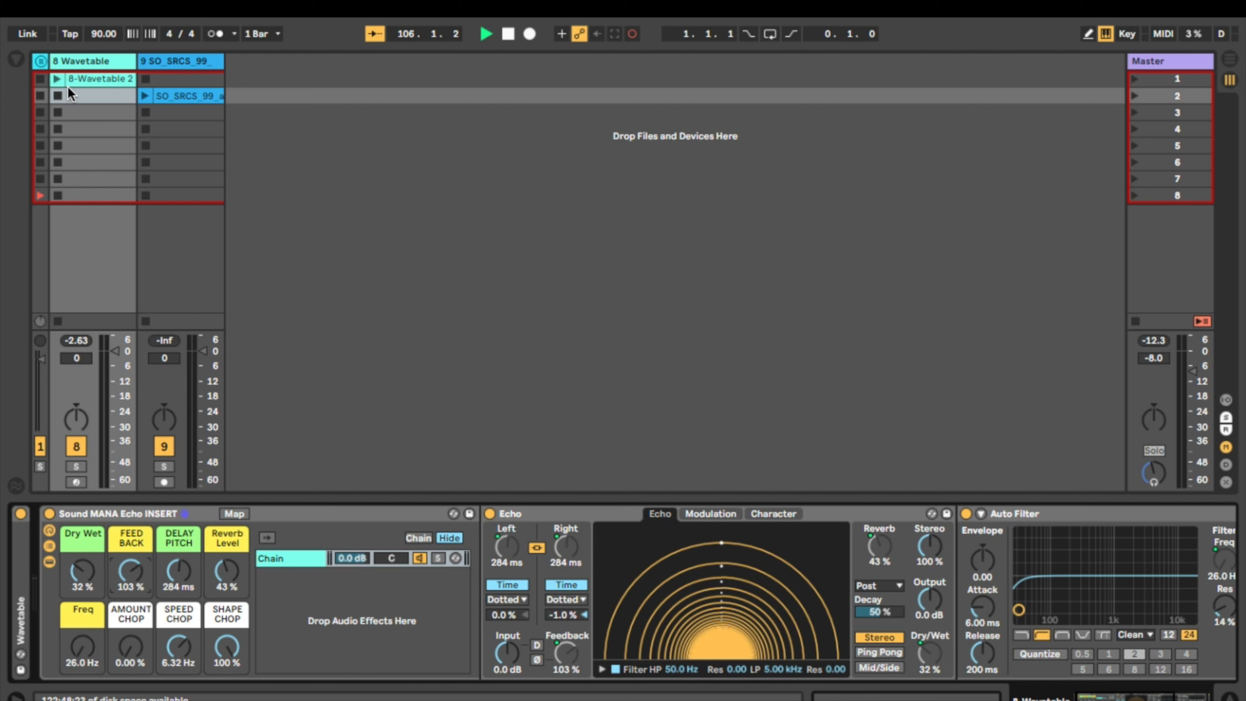
Step: Launch the 8-Wavetable 2 clip and set the DELAY PITCH macro to 29.1 ms
click(56, 80)
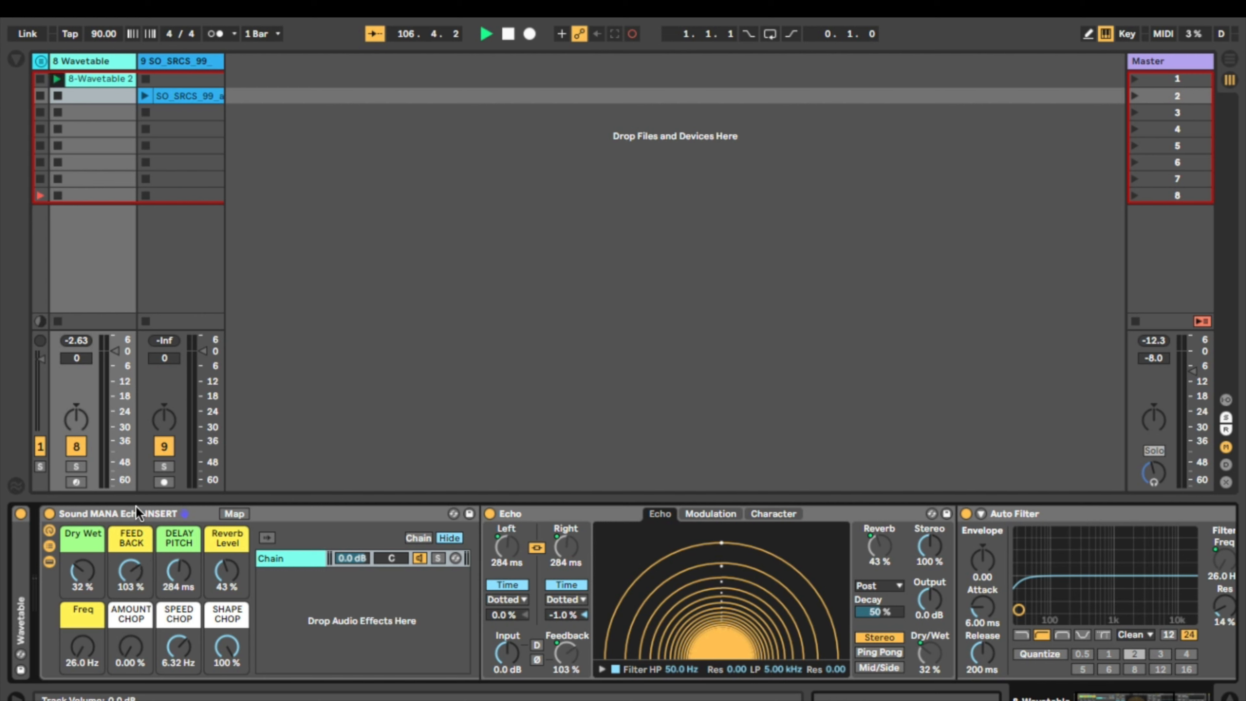
mouse_move(178, 571)
mouse_down()
mouse_move(179, 540)
mouse_move(179, 568)
mouse_up()
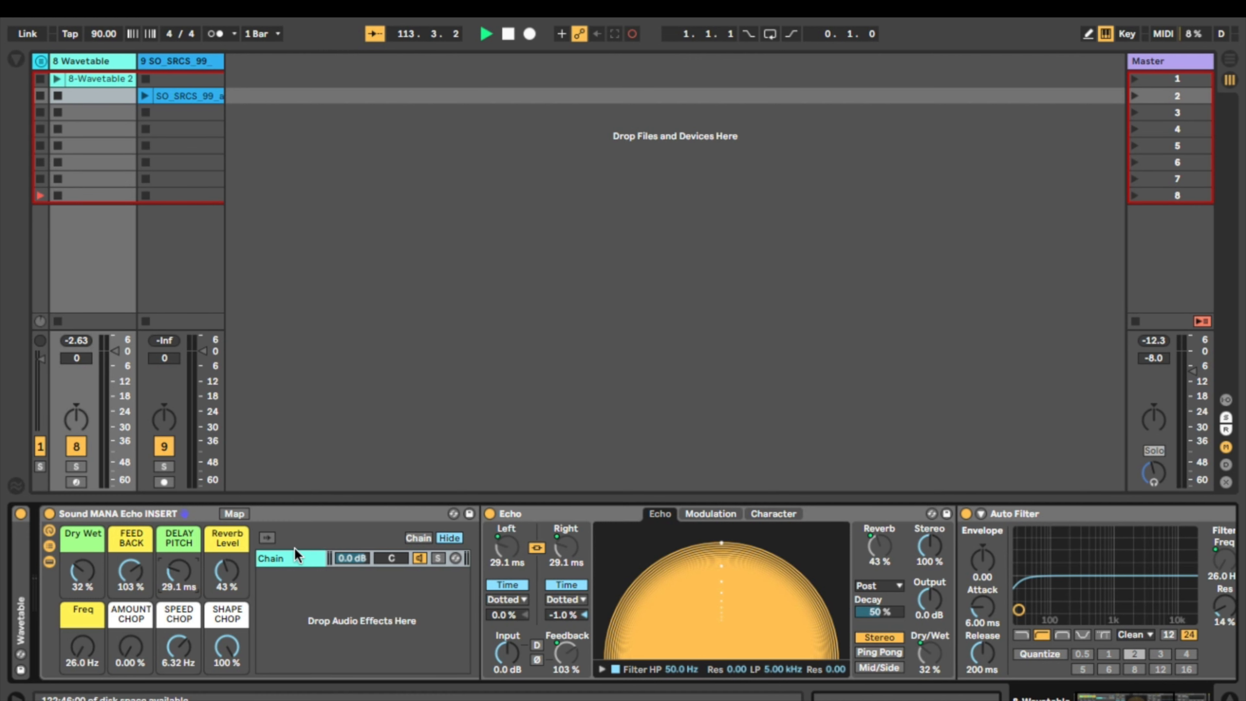
Step: Check the macro mapping options of Echo's left delay time
right_click(502, 543)
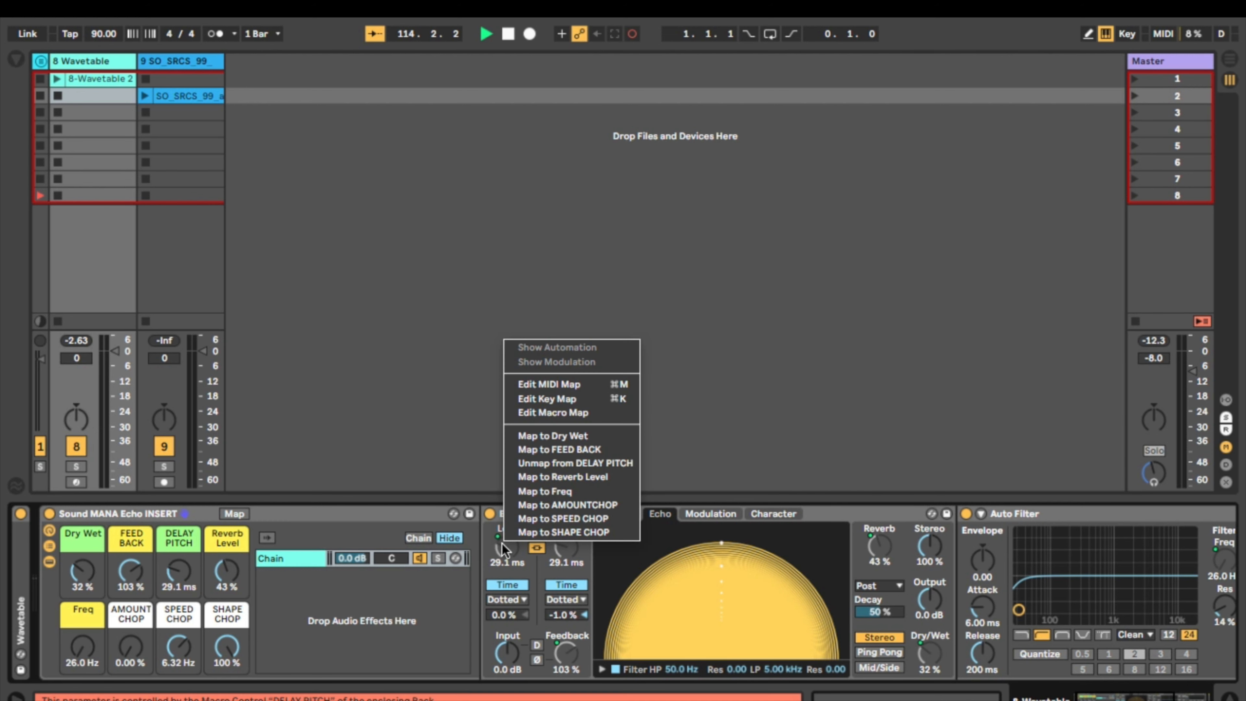
click(503, 561)
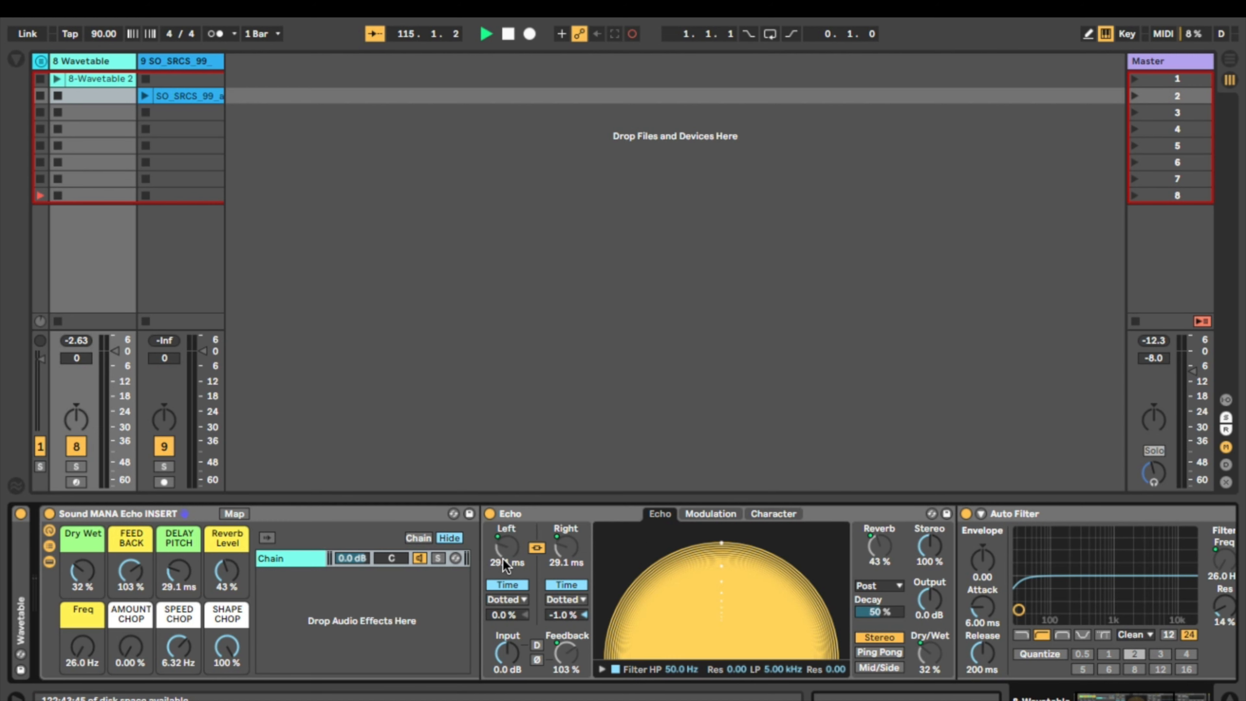
click(503, 559)
Step: Set the Reverb Level macro to 22 % and FEED BACK to 112 %, and launch the 8-Wavetable 2 clip
mouse_move(226, 570)
mouse_down()
mouse_move(225, 520)
mouse_move(225, 589)
mouse_up()
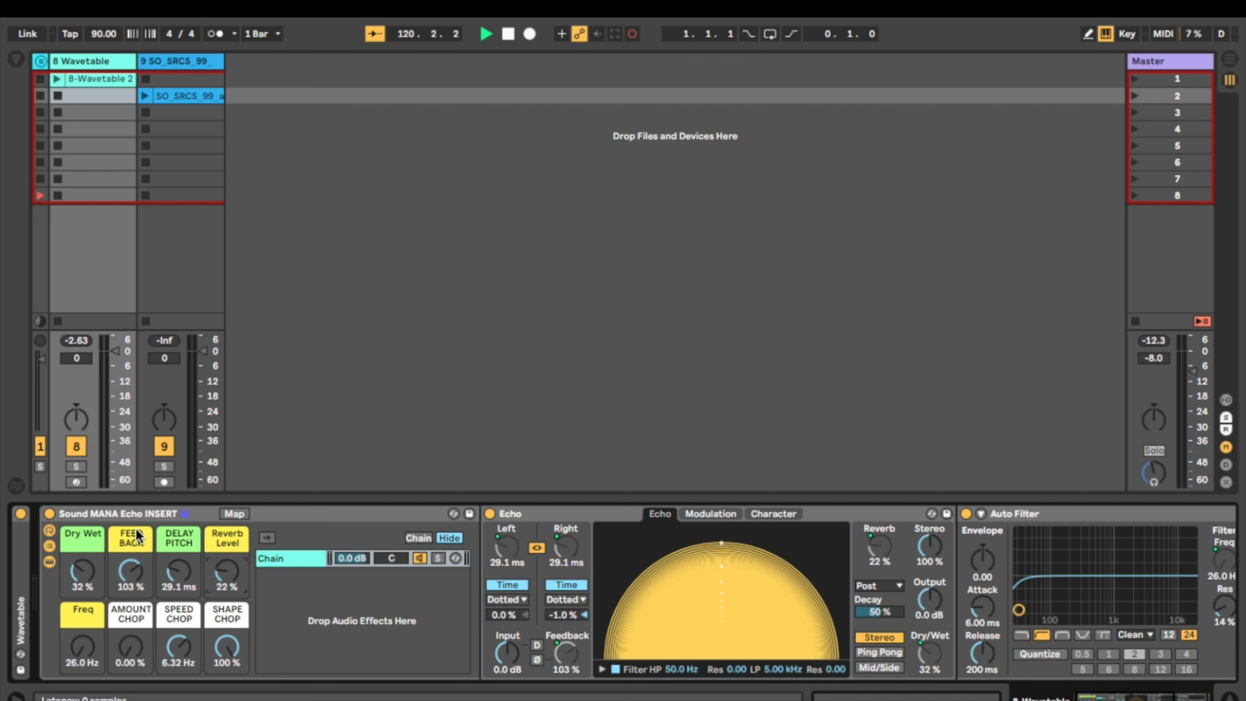
click(54, 81)
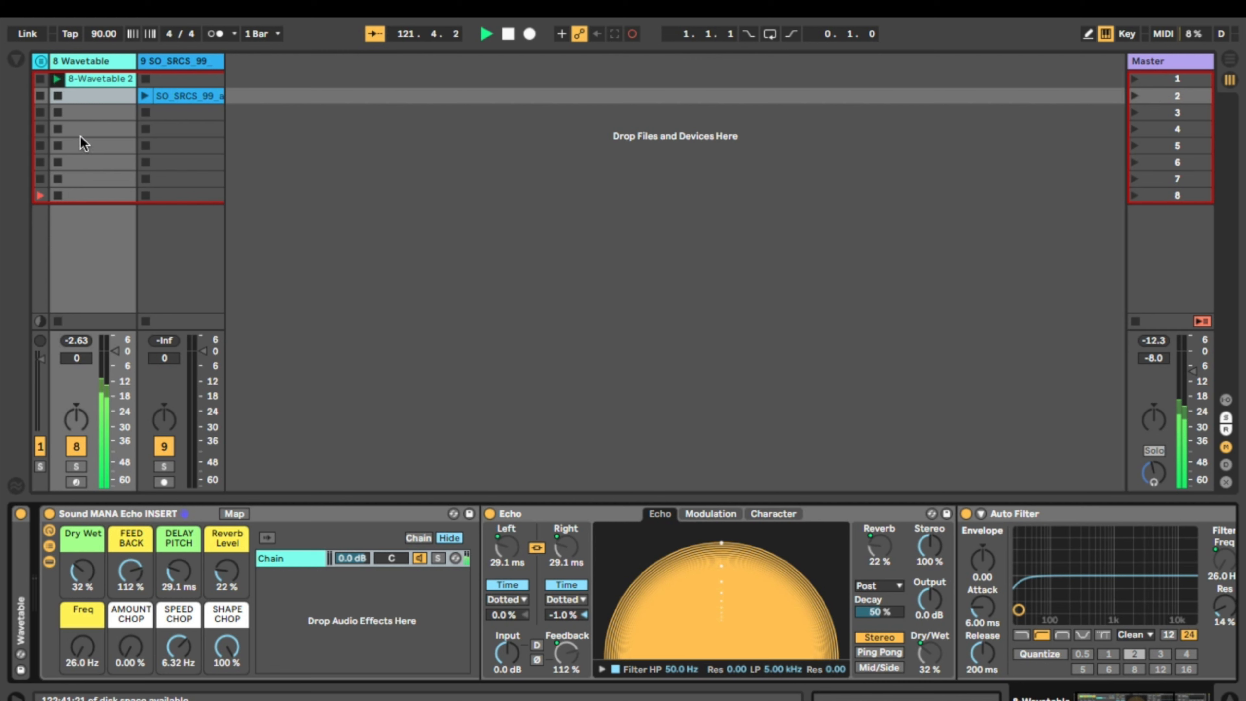
Step: Set the Reverb Level macro to 100 % and FEED BACK to 105 %
drag(227, 572, 227, 506)
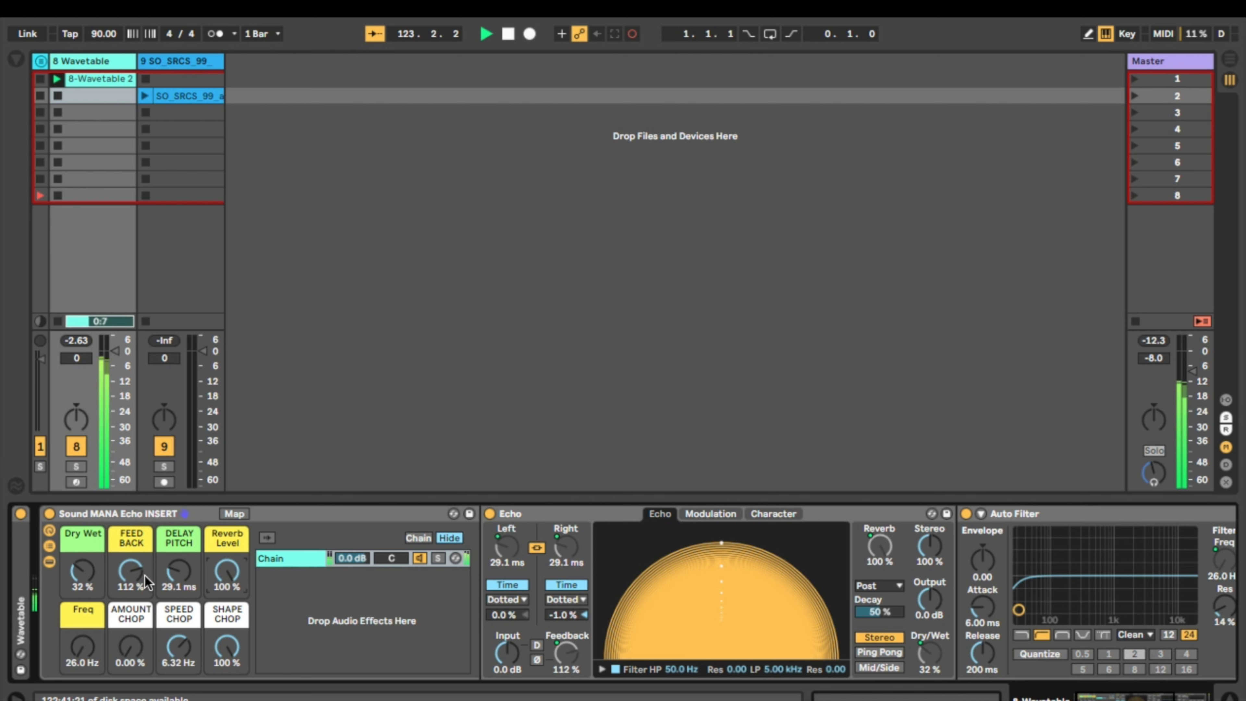
drag(147, 582, 147, 590)
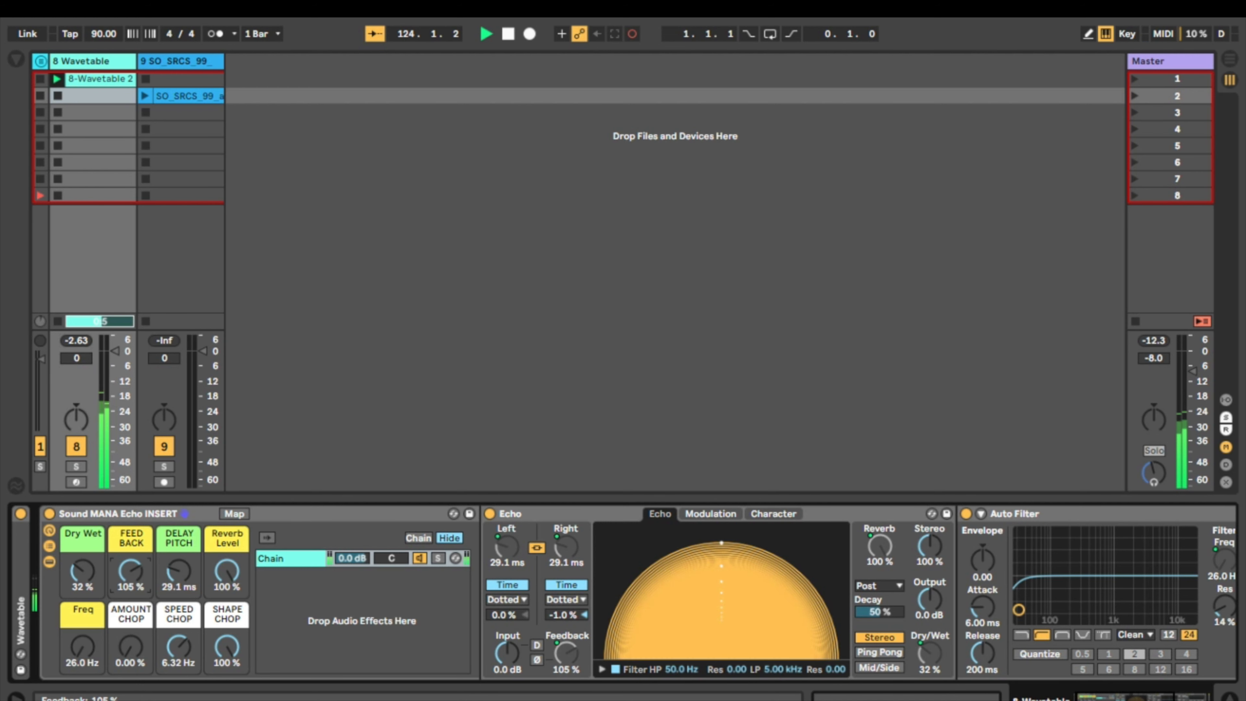
mouse_move(226, 575)
mouse_down()
mouse_move(226, 653)
mouse_move(225, 570)
mouse_up()
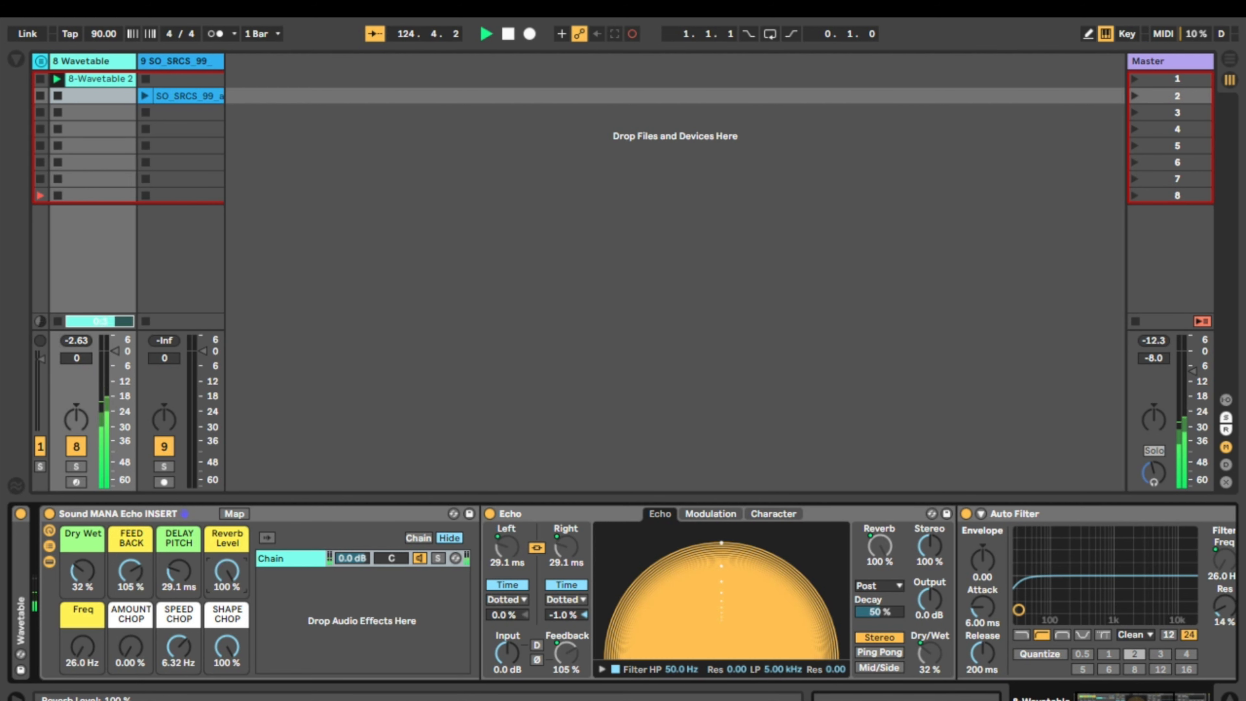
Step: Set the FEED BACK macro to 84 %, DELAY PITCH to 434 ms and Reverb Level to 18 %
drag(130, 571, 179, 525)
drag(225, 569, 226, 606)
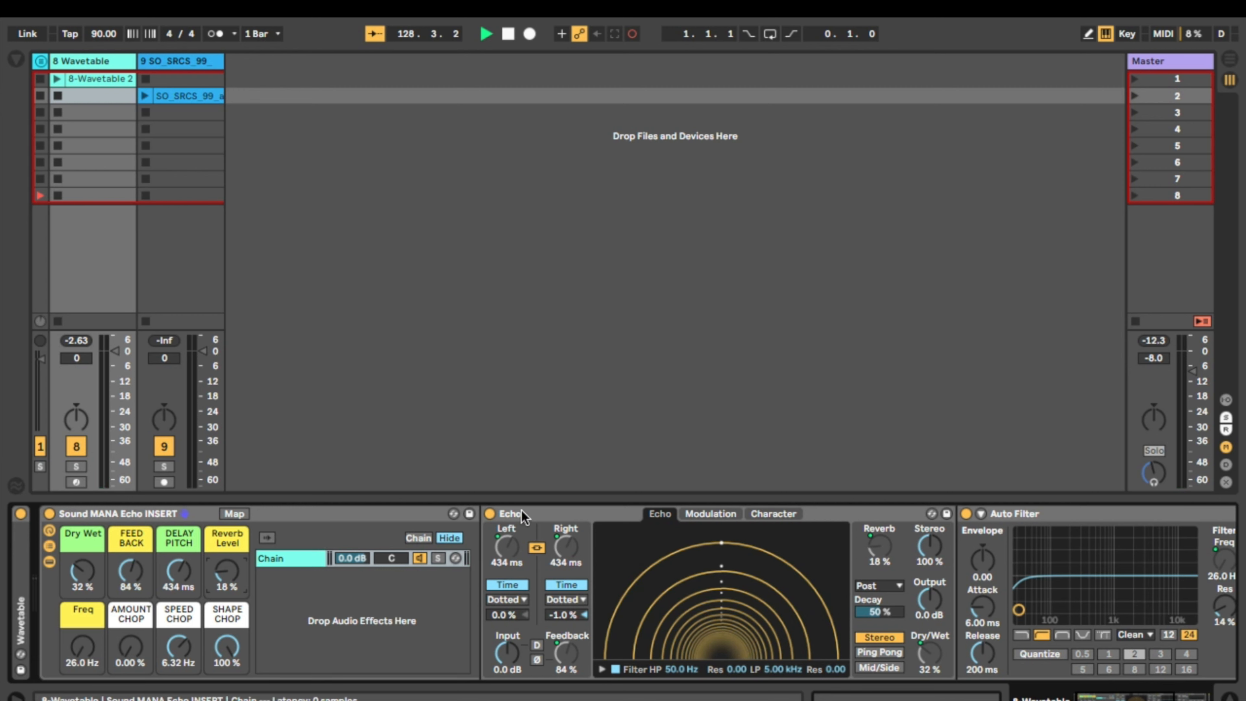
Step: Fold the Echo device and set Freq to 778 Hz, AMOUNT CHOP to 100 %, SPEED CHOP to 75.4 Hz and SHAPE CHOP to 0 %
double_click(539, 512)
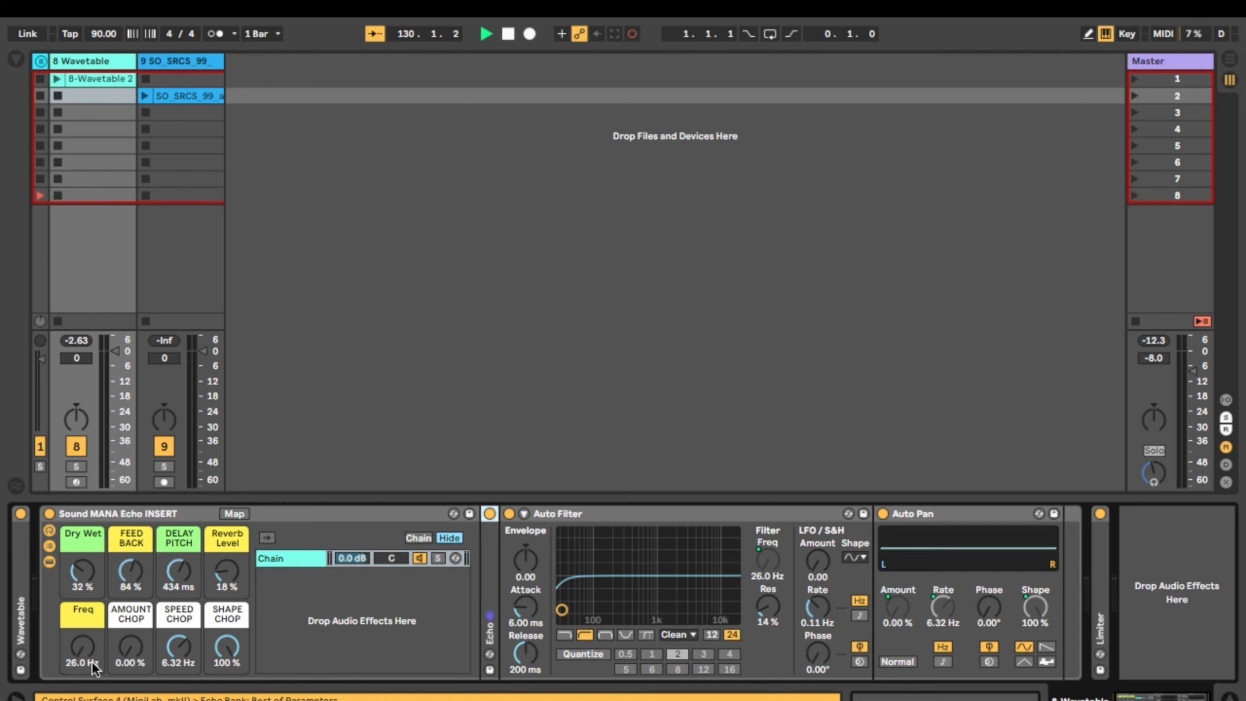
click(602, 514)
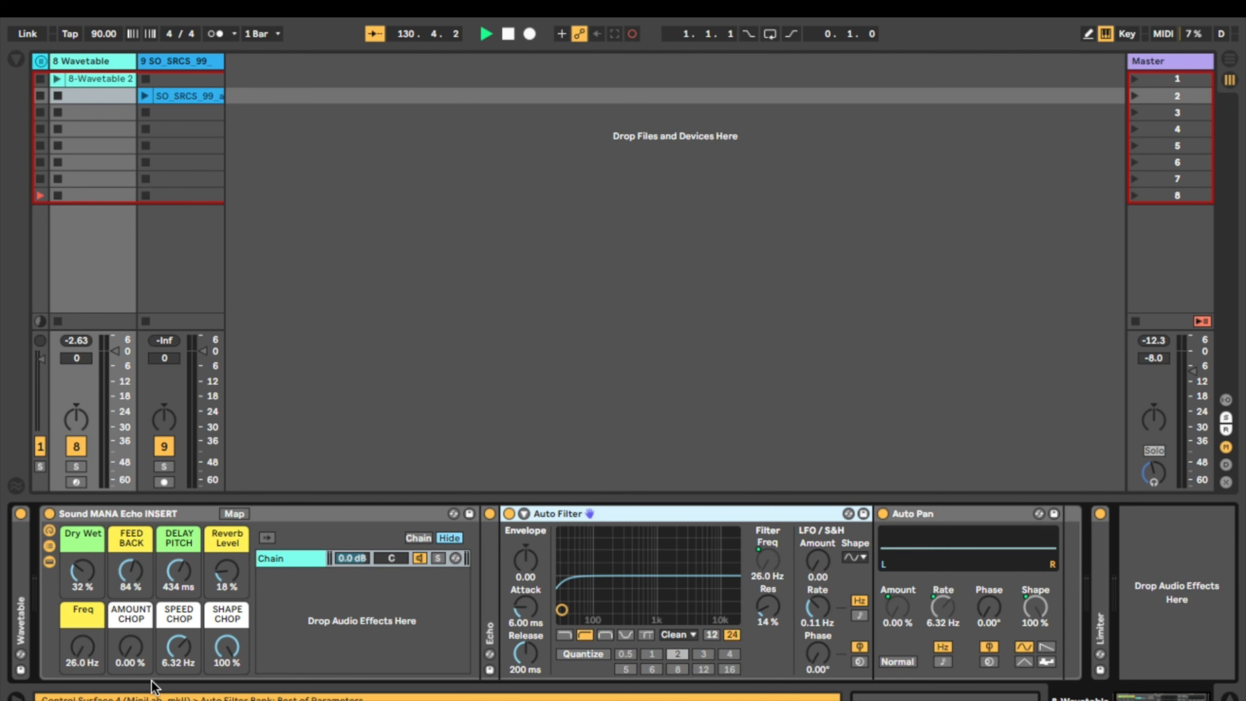
drag(106, 650, 81, 620)
drag(130, 646, 130, 608)
drag(229, 641, 178, 619)
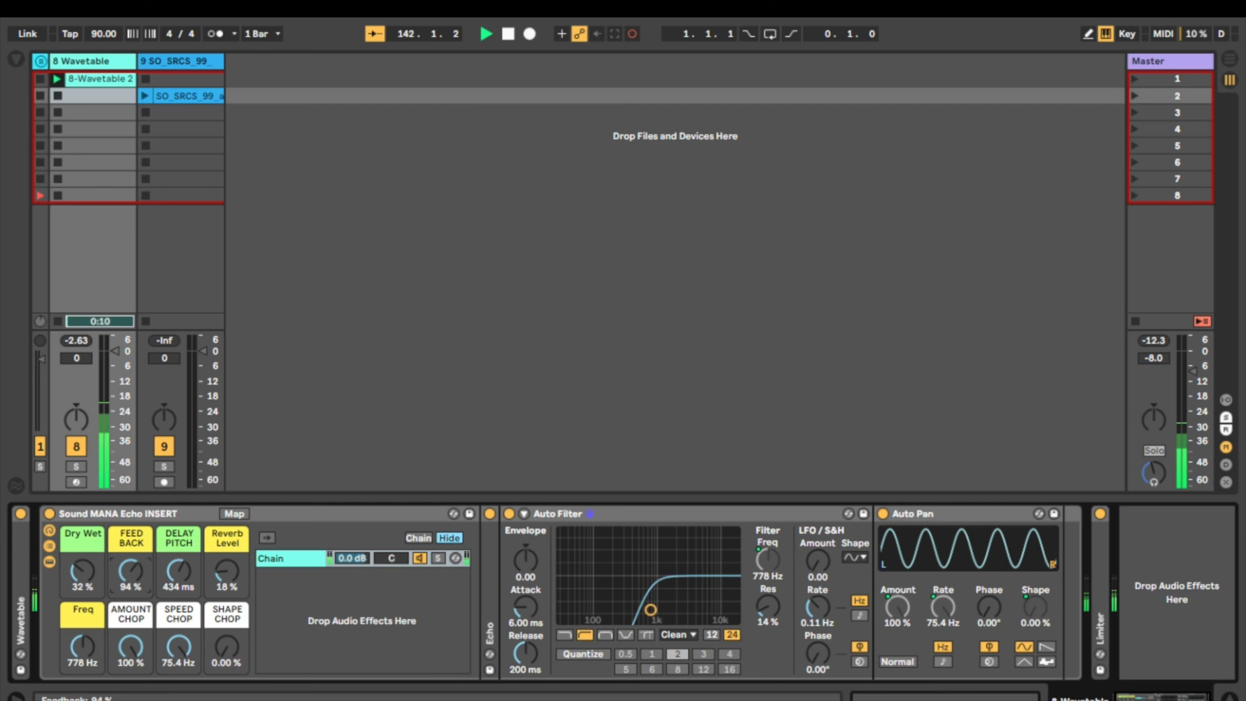
Step: Set FEED BACK to 103 %, SPEED CHOP to 4.18 Hz, AMOUNT CHOP to 86.6 % and SHAPE CHOP to 33.9 %
drag(142, 577, 141, 564)
drag(228, 650, 227, 599)
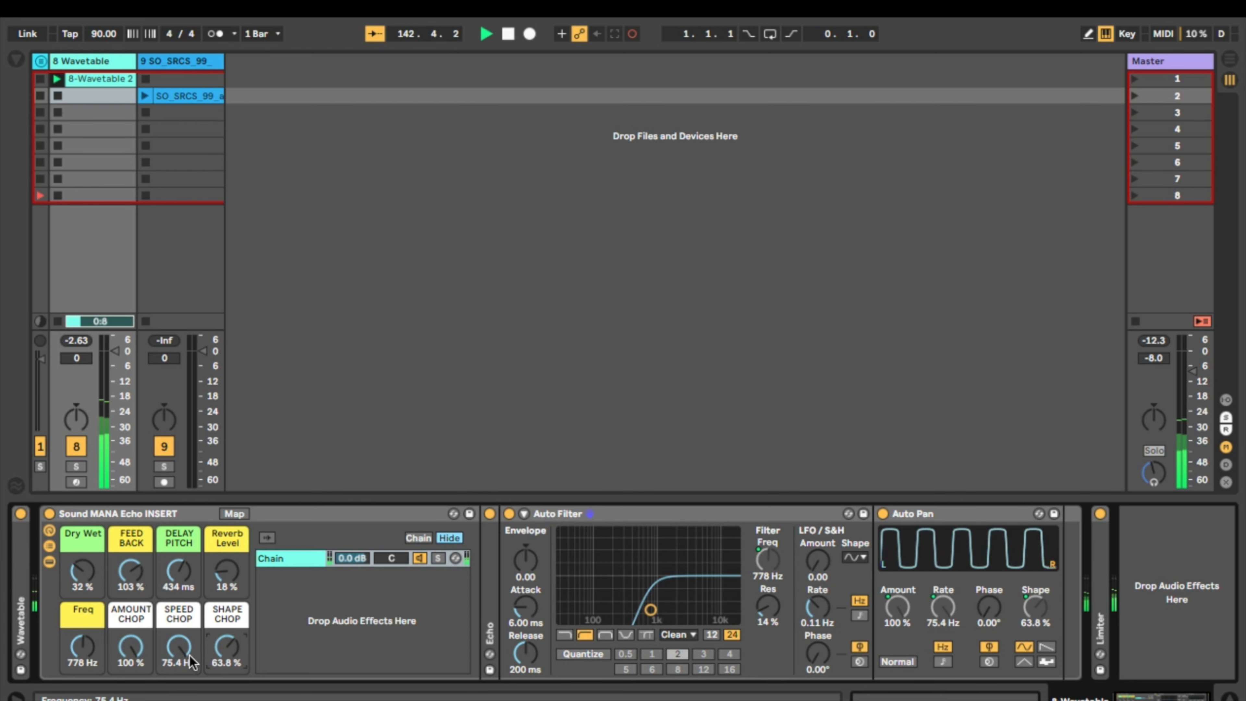
drag(178, 647, 131, 699)
drag(130, 646, 130, 603)
drag(229, 647, 231, 667)
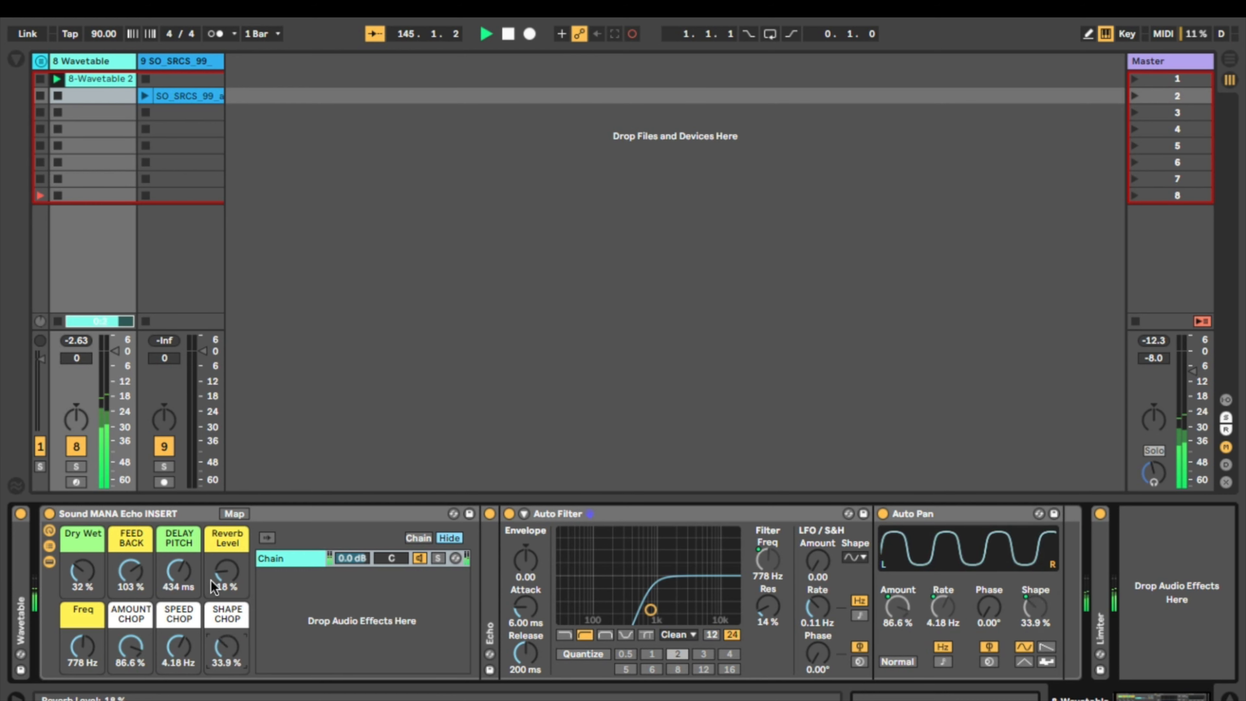
Step: Stop the 8-Wavetable 2 clip and set Reverb Level to 44 %, FEED BACK to 66 % and DELAY PITCH to 165 ms
drag(226, 572, 227, 559)
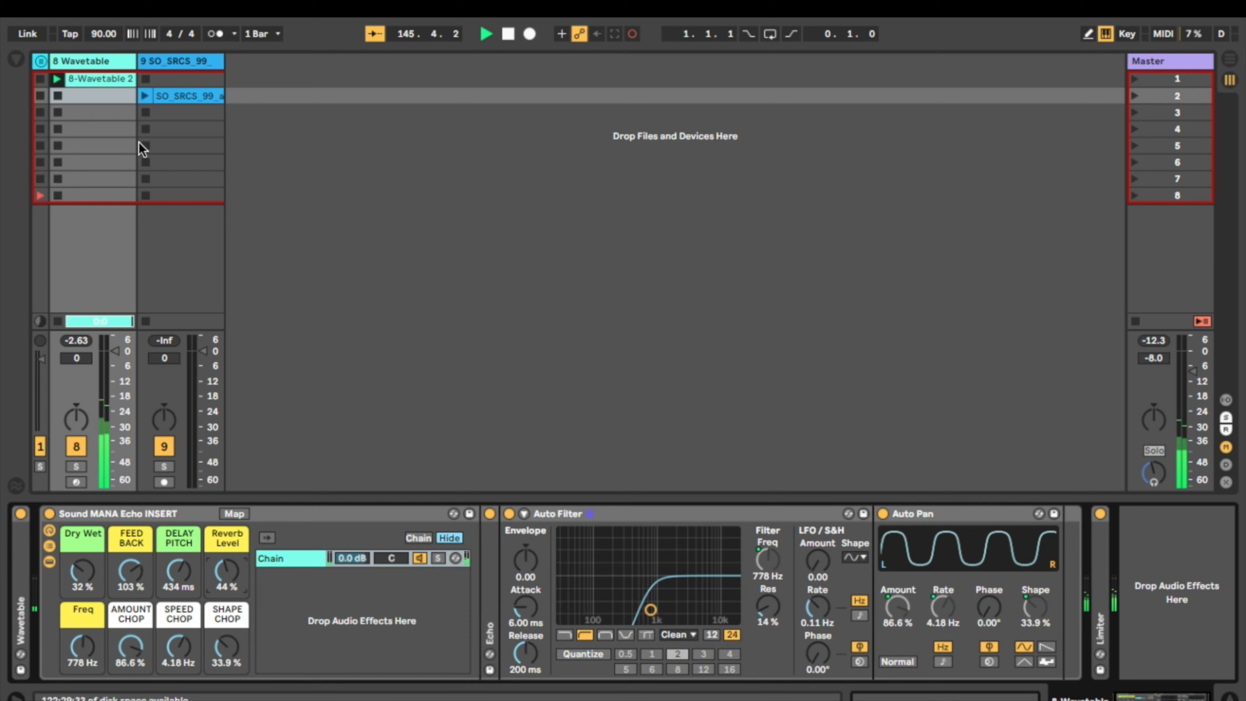
click(58, 96)
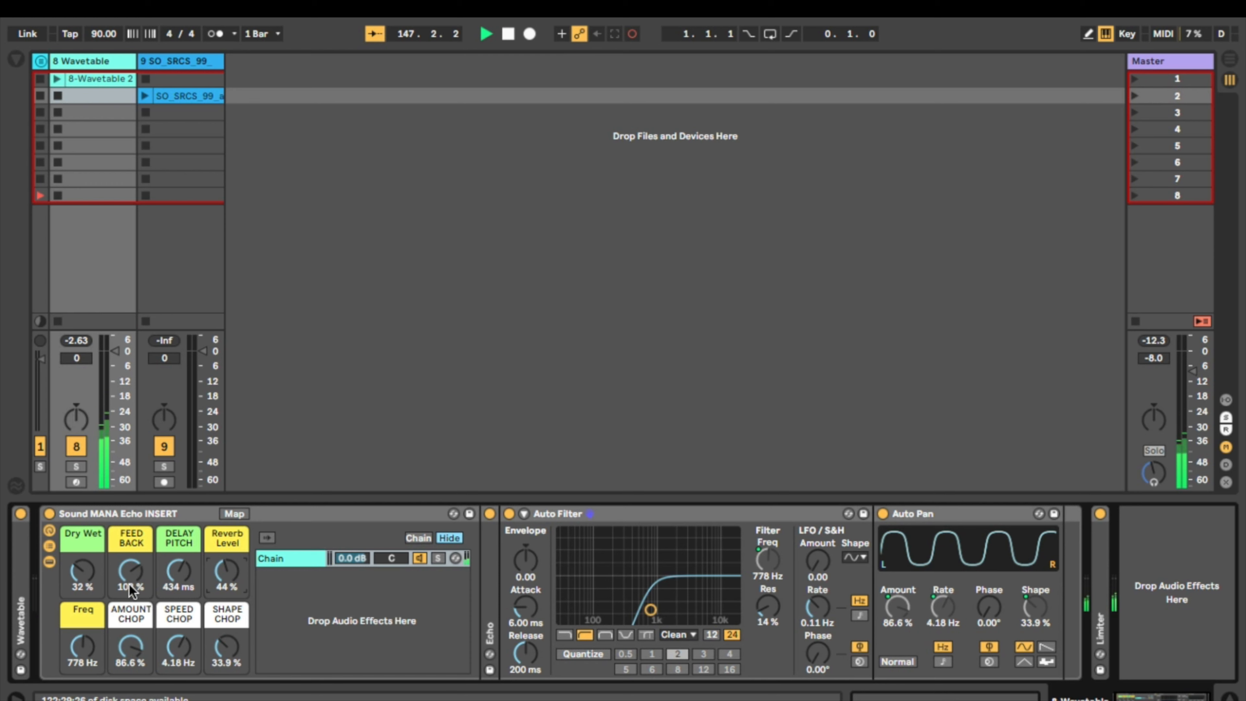
drag(137, 570, 178, 583)
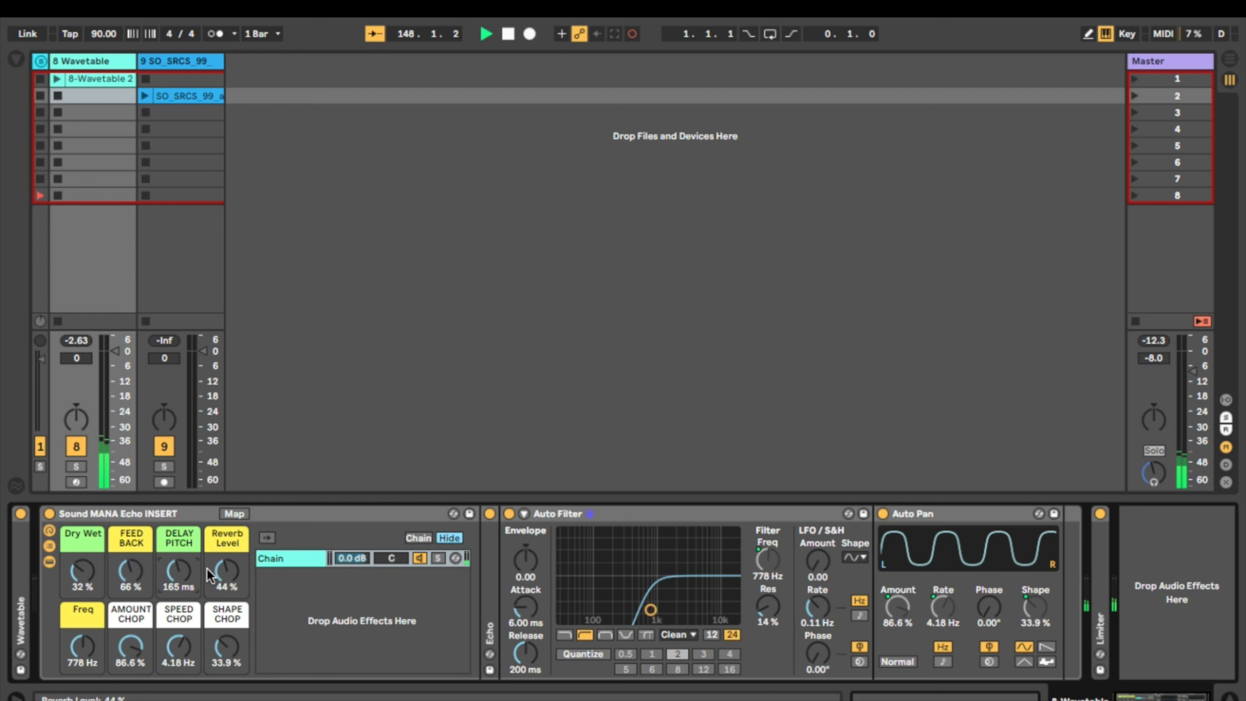
Step: Fold the Sound MANA Echo INSERT rack and deactivate it
double_click(77, 515)
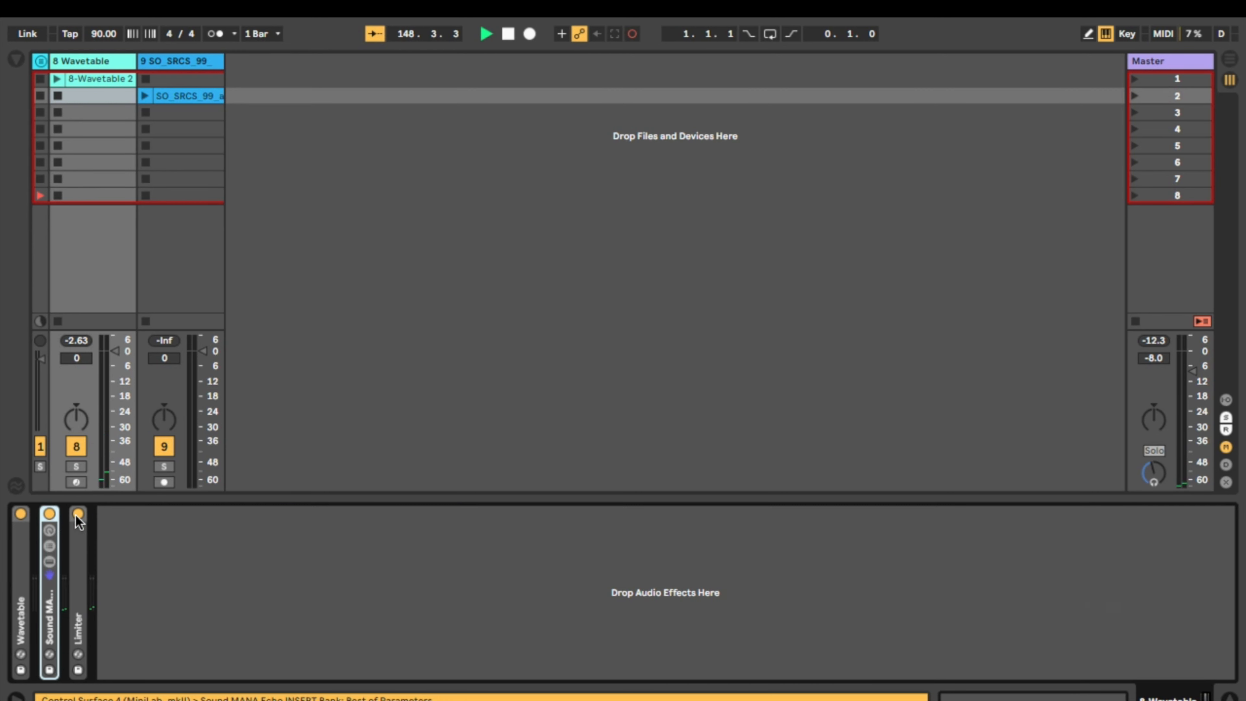
click(49, 513)
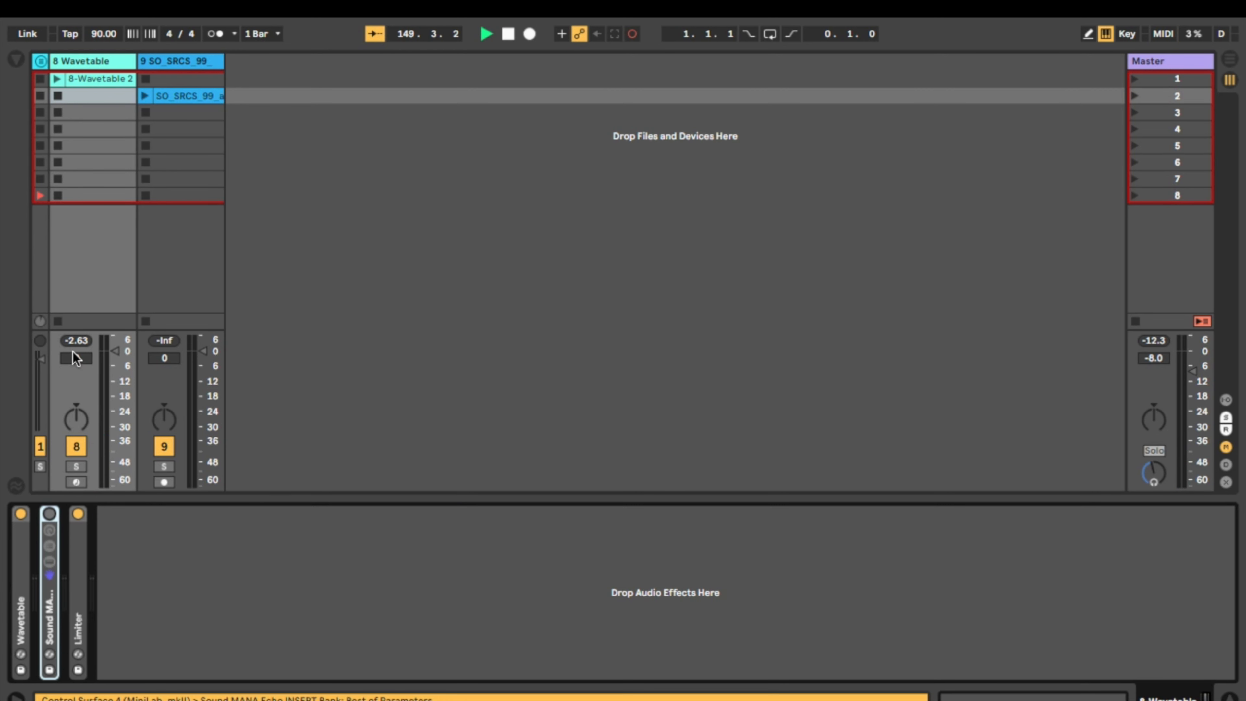
Step: Show the browser's Audio Effects category with the Audio Effect Rack folder collapsed
click(17, 60)
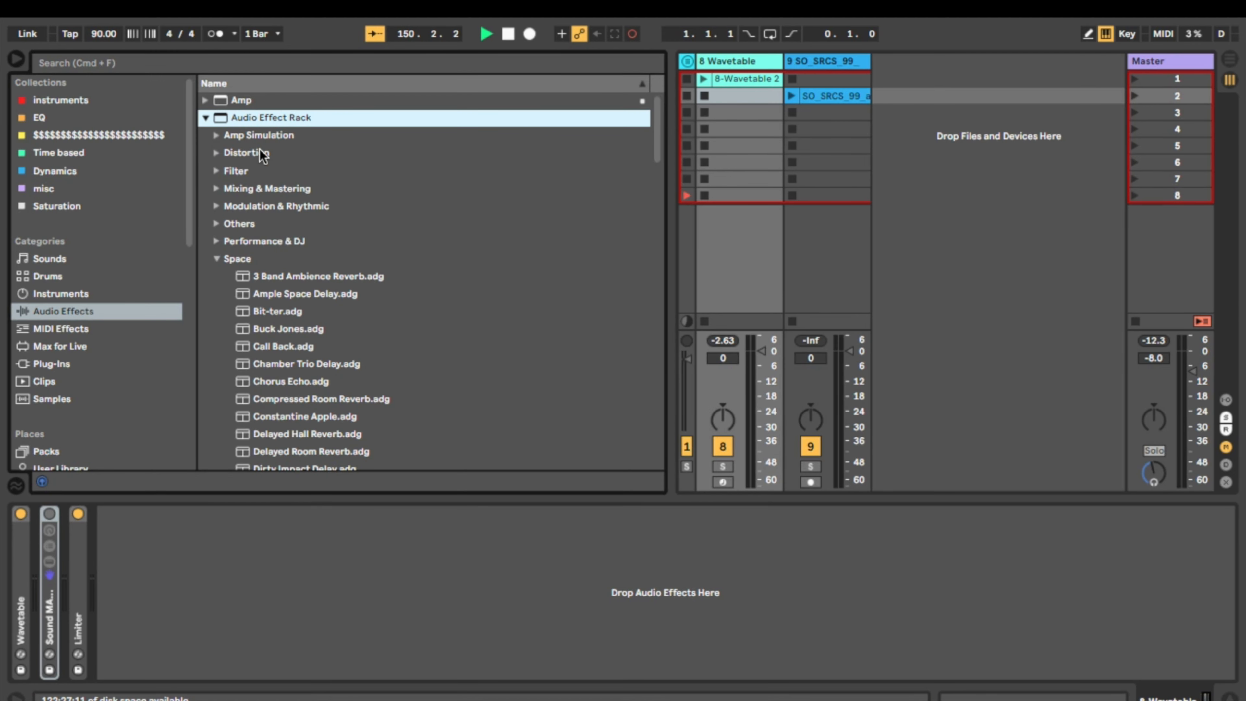
click(205, 119)
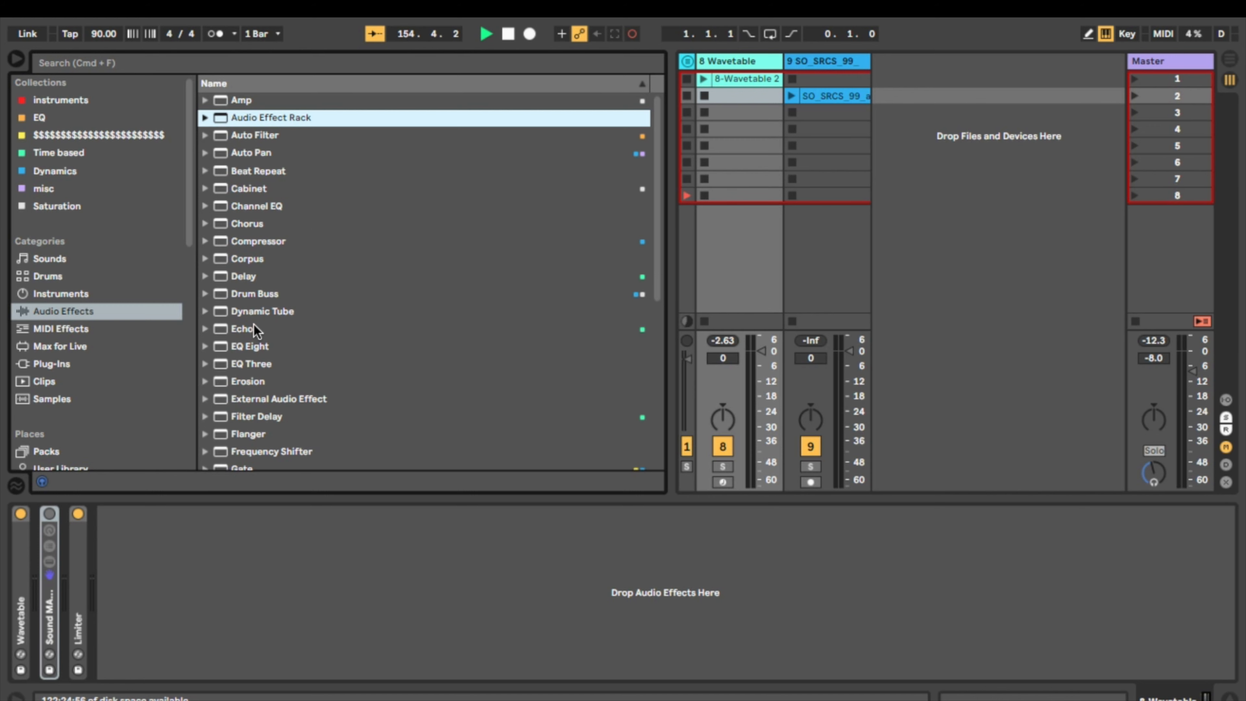
click(117, 294)
click(96, 311)
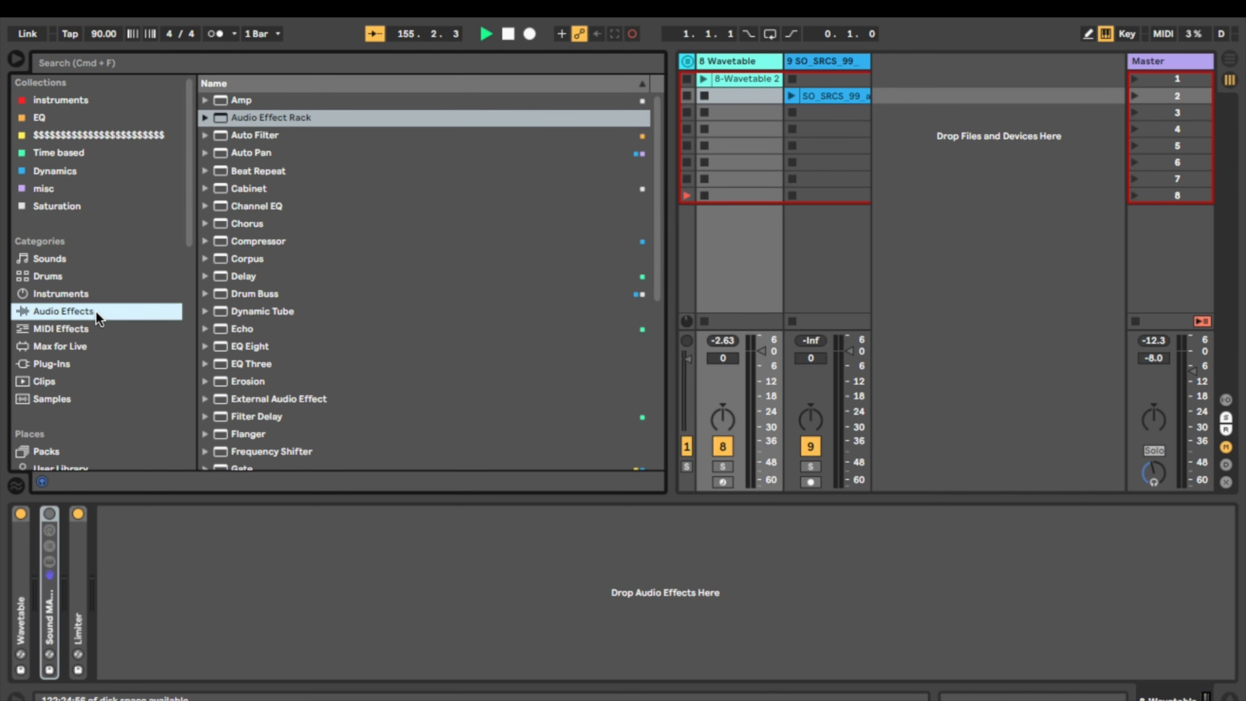
Step: Add Echo, Auto Filter and Auto Pan to the end of the 8 Wavetable track's device chain
double_click(279, 329)
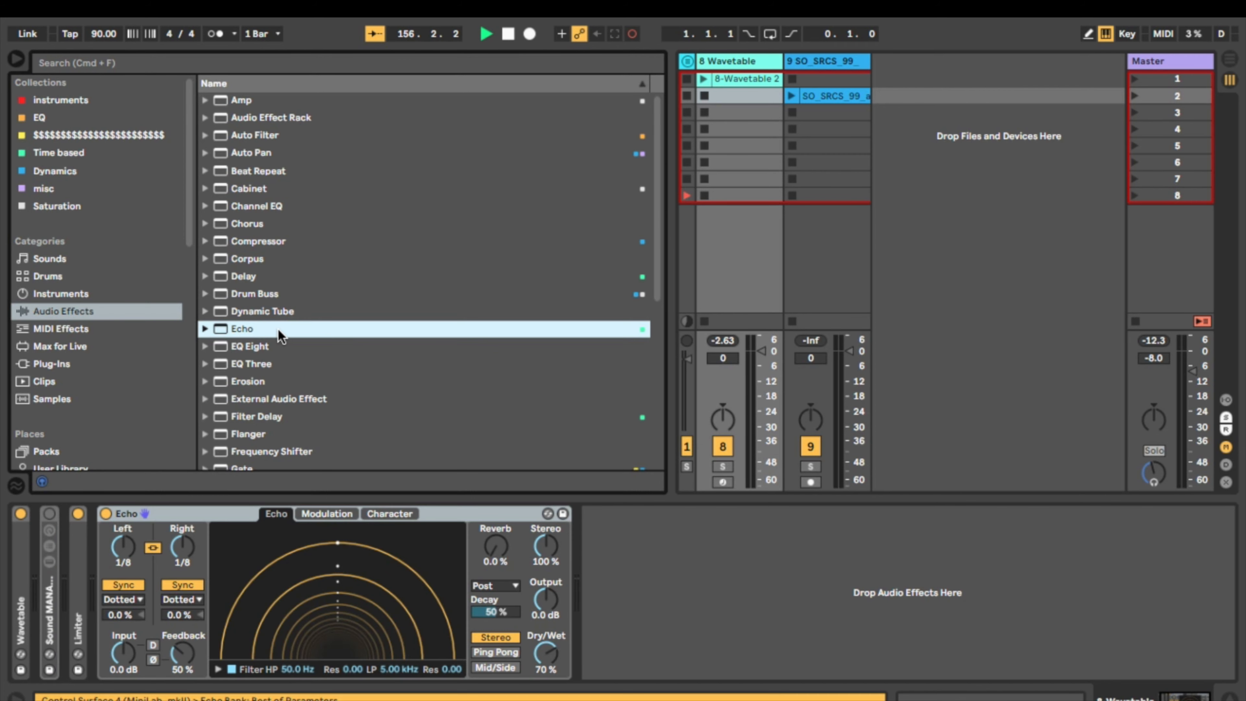
click(272, 139)
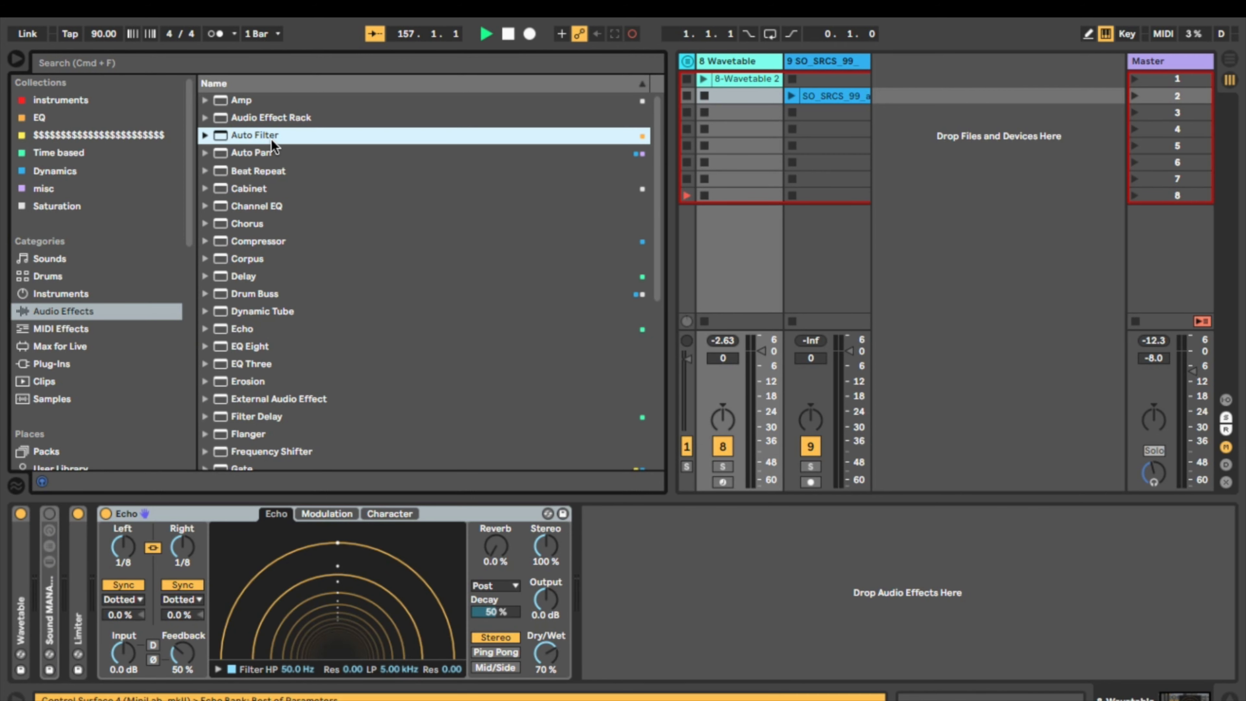
double_click(272, 140)
double_click(275, 154)
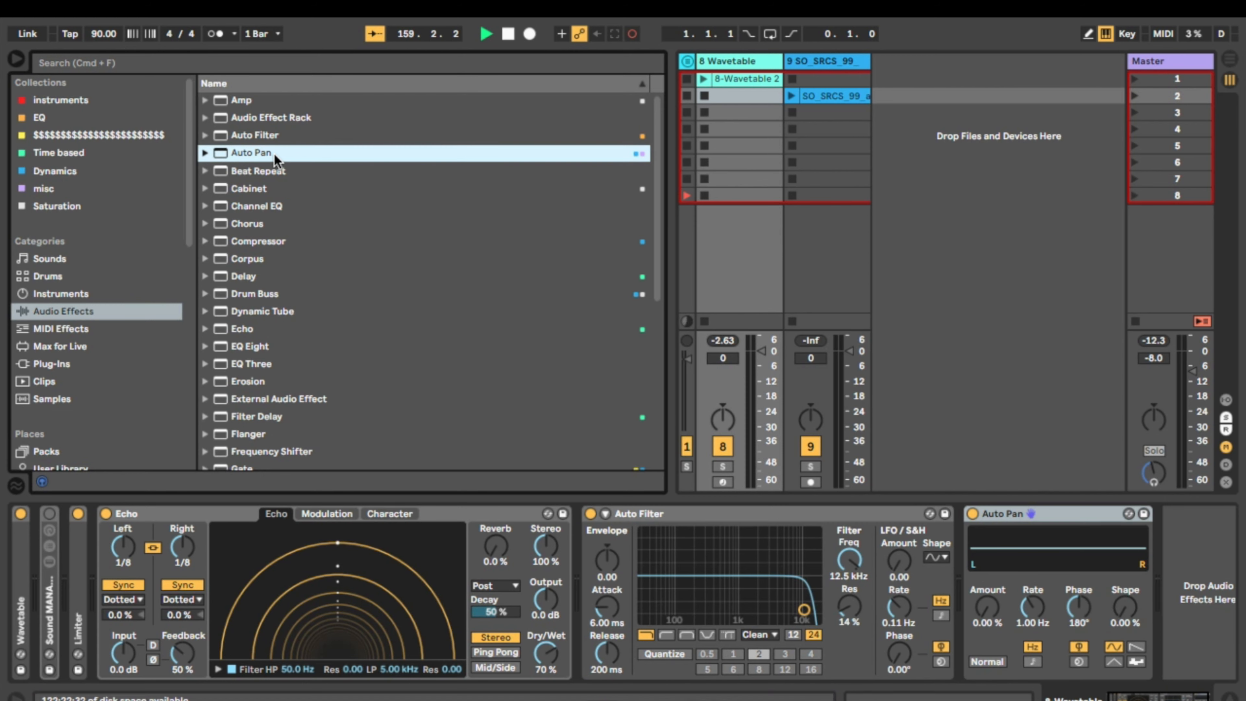
Step: Group the new Echo, Auto Filter and Auto Pan devices into an Audio Effect Rack
click(210, 516)
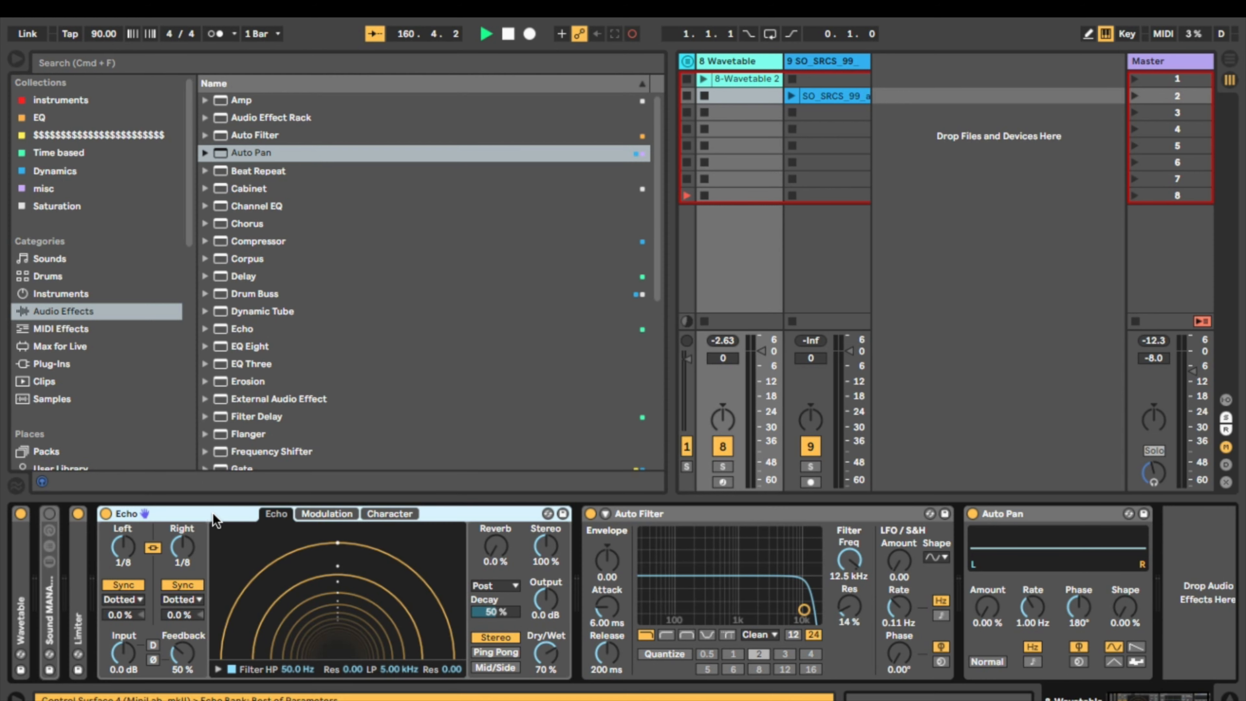
shift+click(1030, 522)
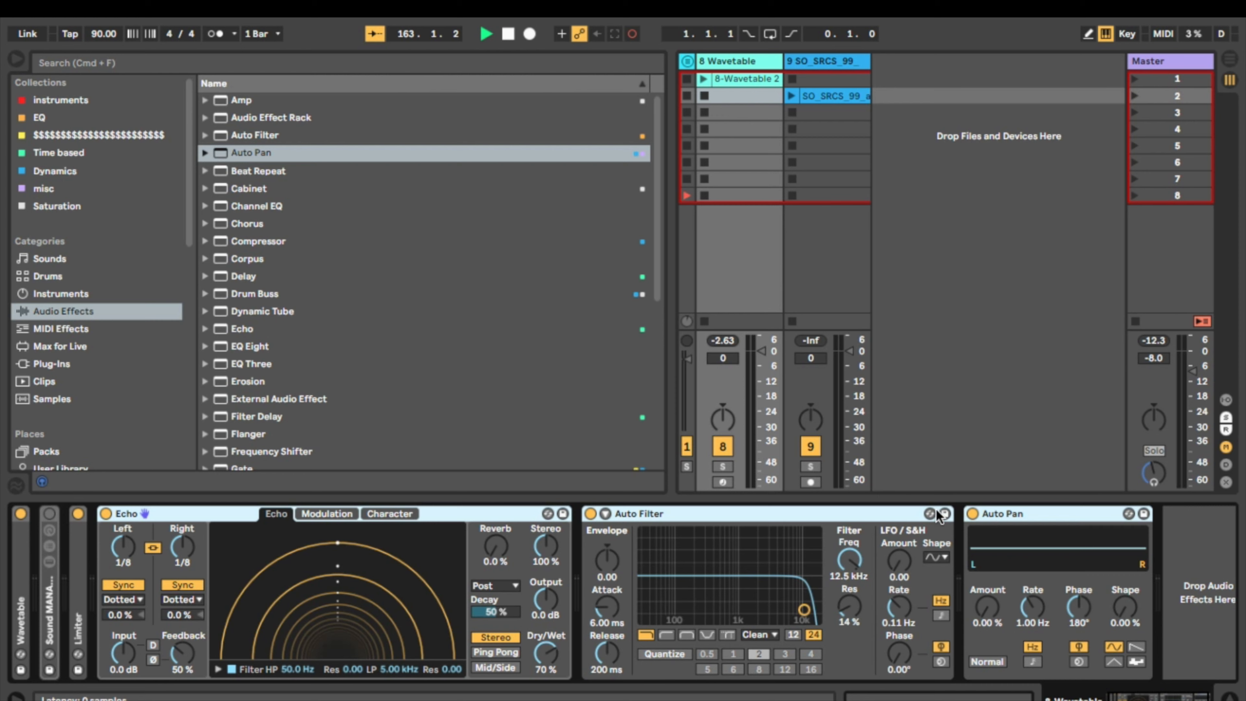
right_click(494, 513)
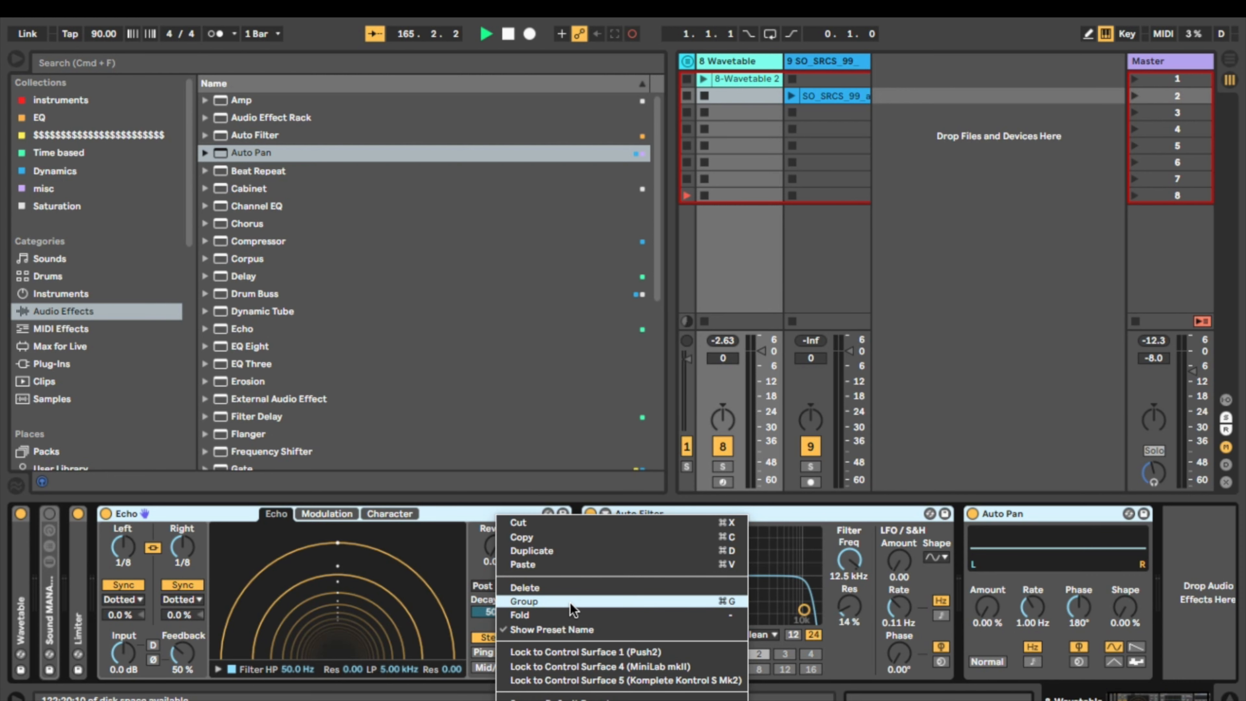
click(712, 600)
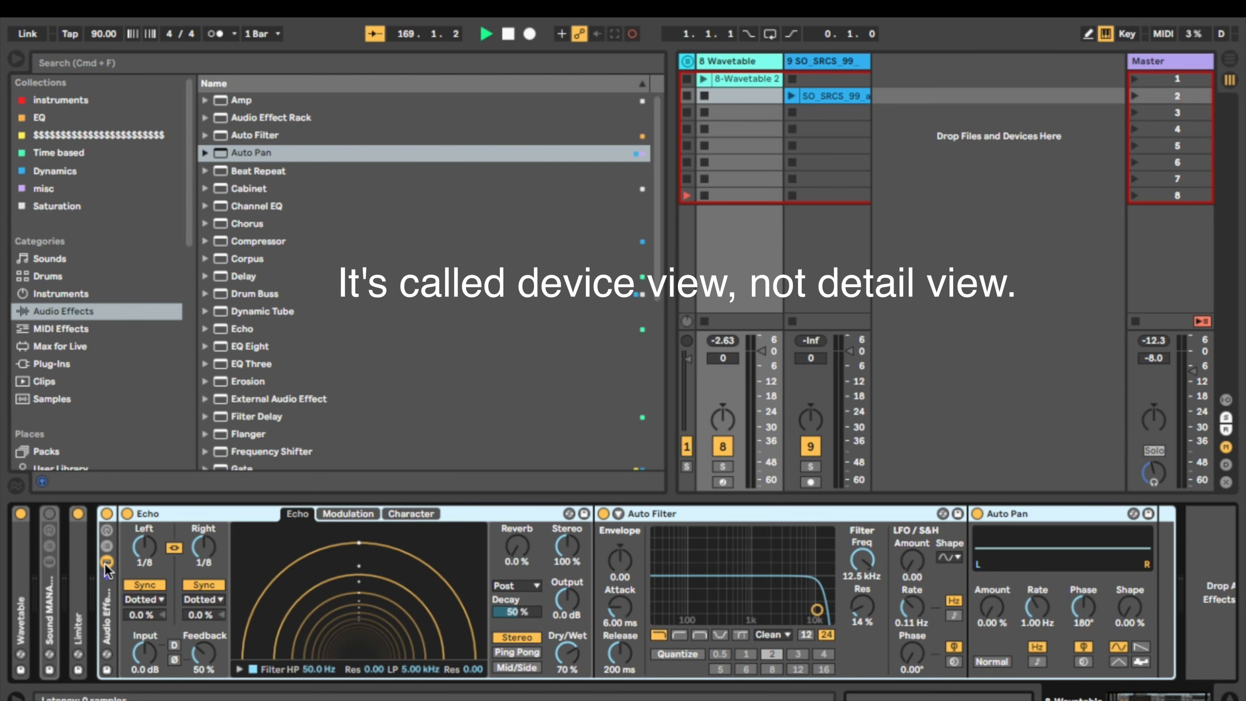
Step: Toggle the new rack's macro controls on and off, leaving them hidden
click(107, 532)
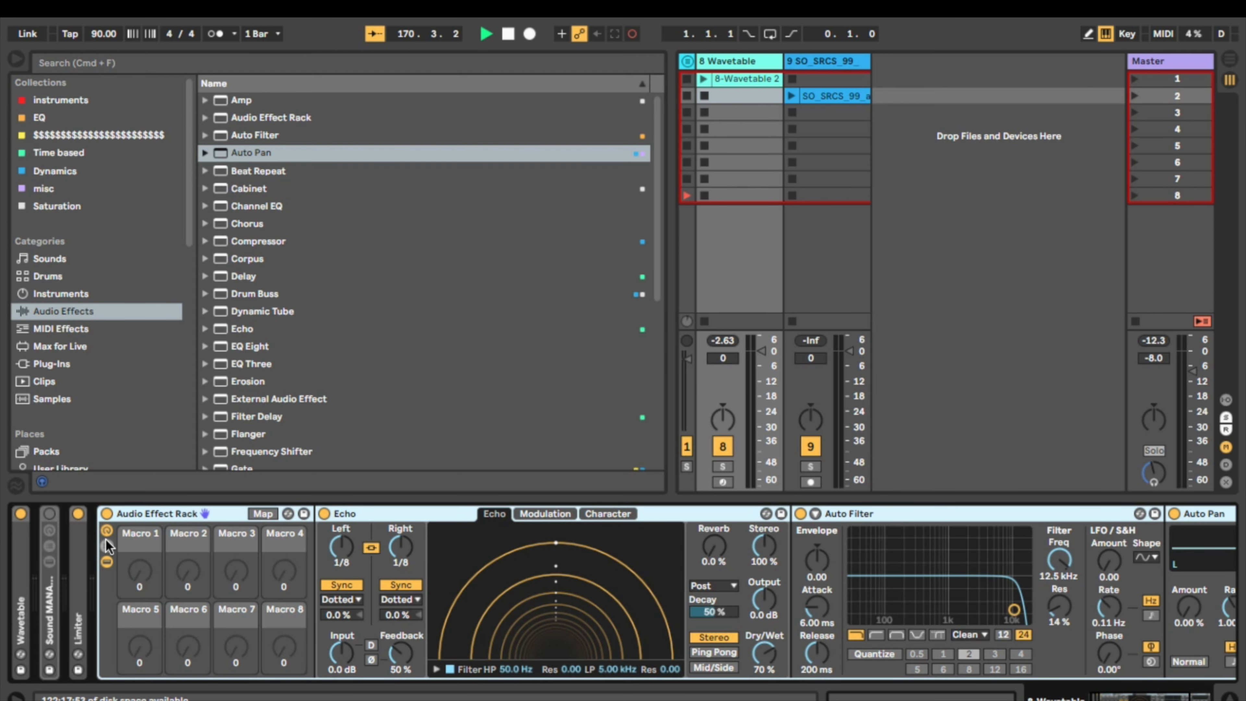
click(106, 531)
click(107, 531)
click(107, 531)
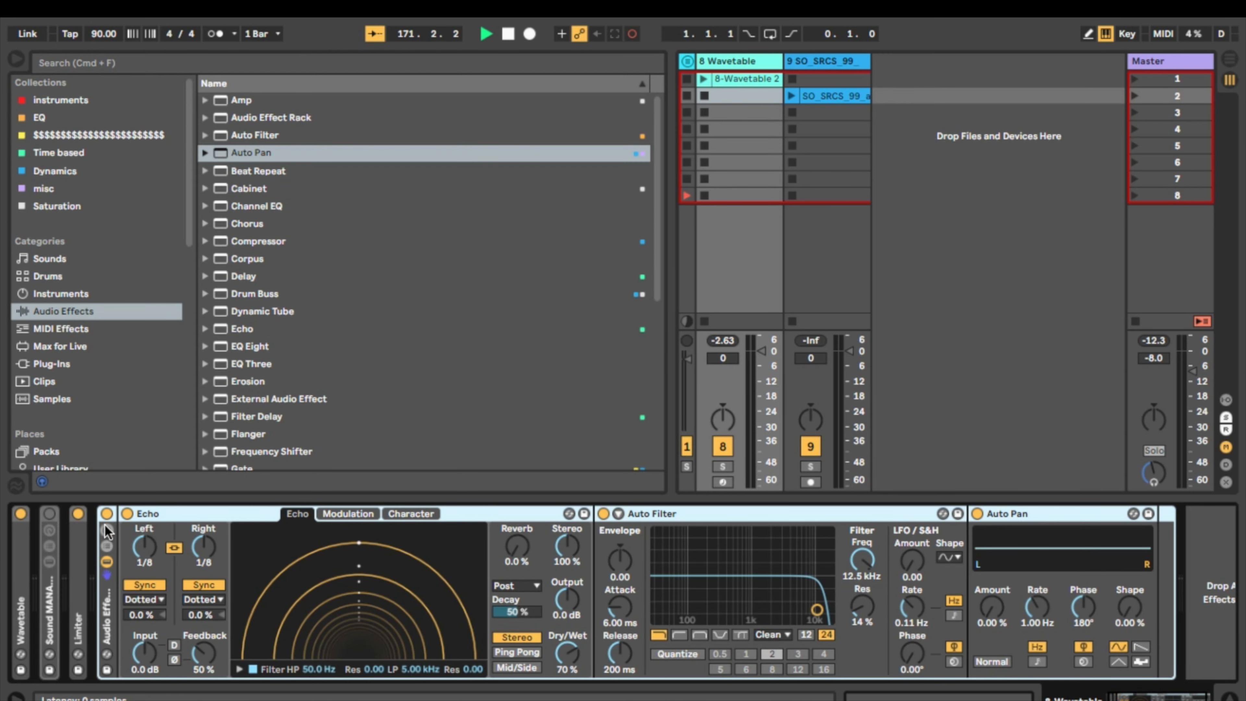
Step: Show the new rack's macro controls, lower Echo's Dry/Wet to 36 % and map it to Macro 1
click(106, 531)
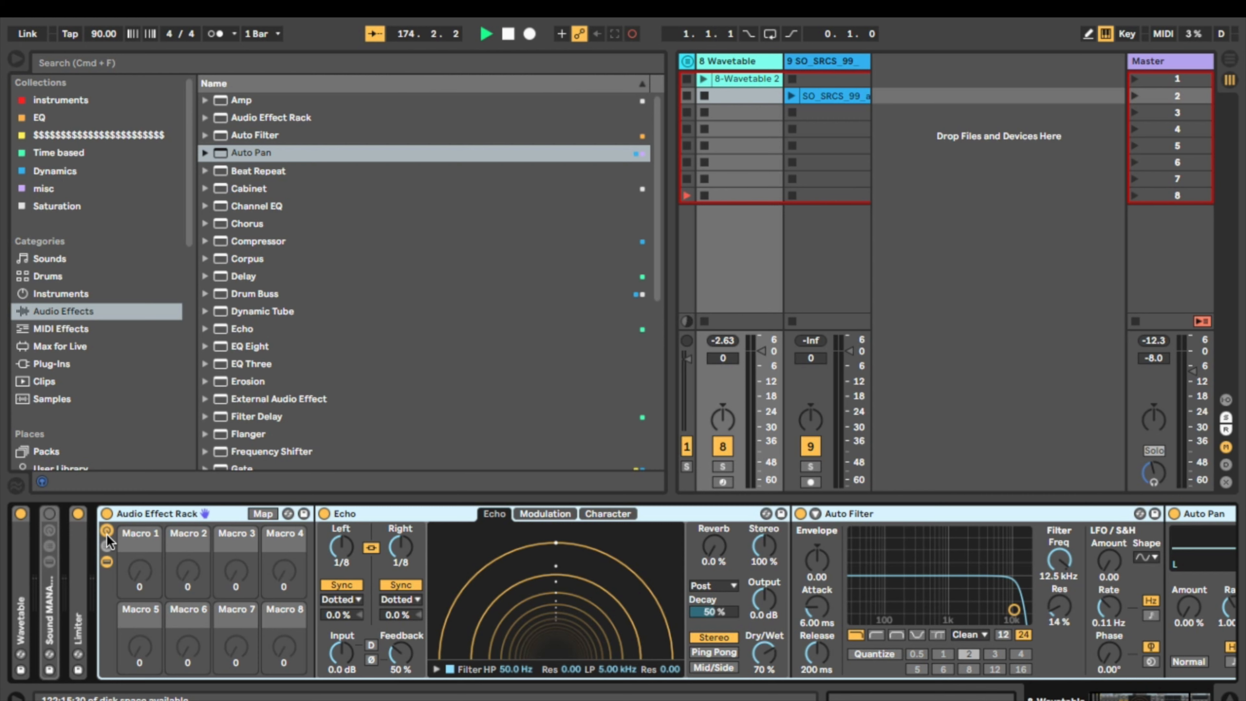
drag(774, 673, 773, 688)
right_click(765, 656)
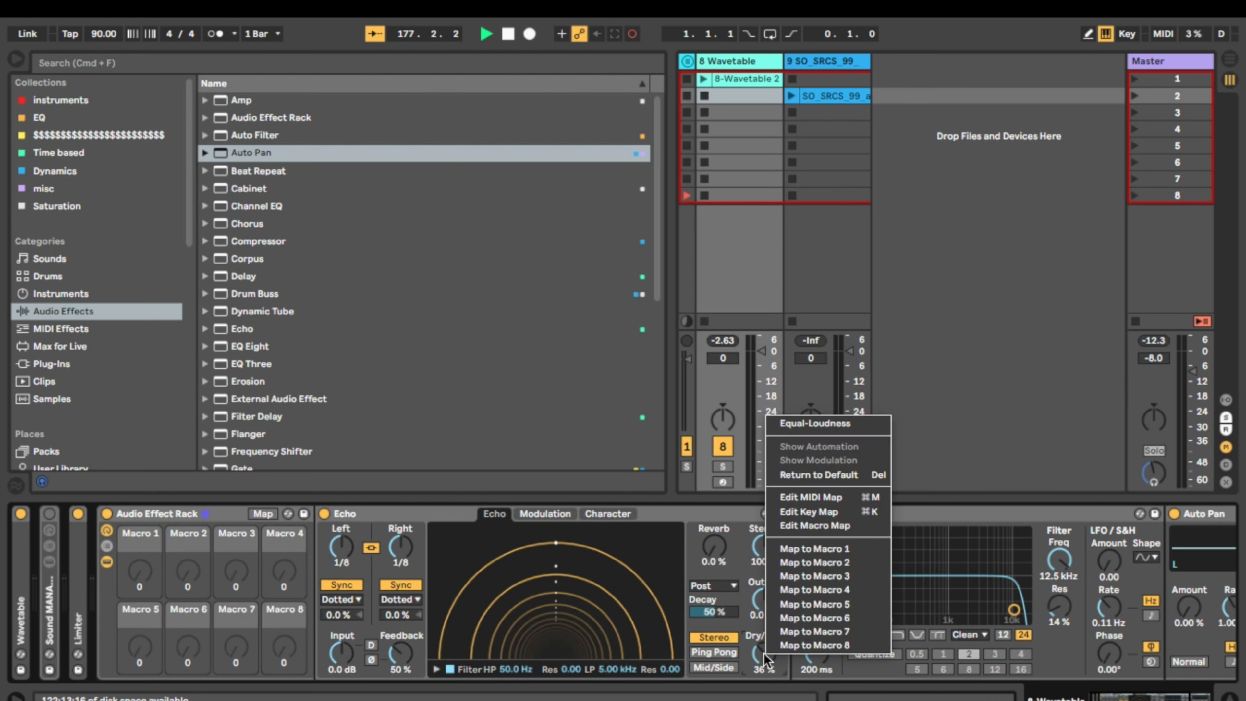
click(804, 548)
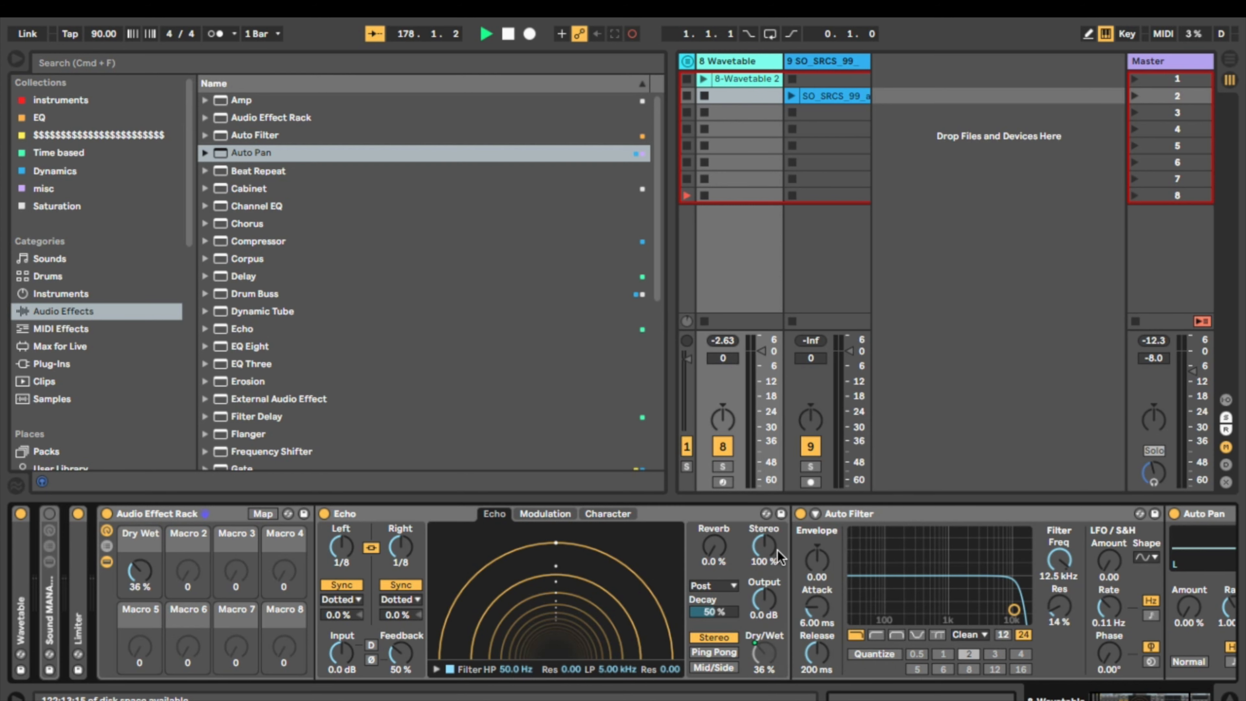
Step: With the browser hidden, set the rack's Dry Wet macro to 13 % and colour it red
click(17, 60)
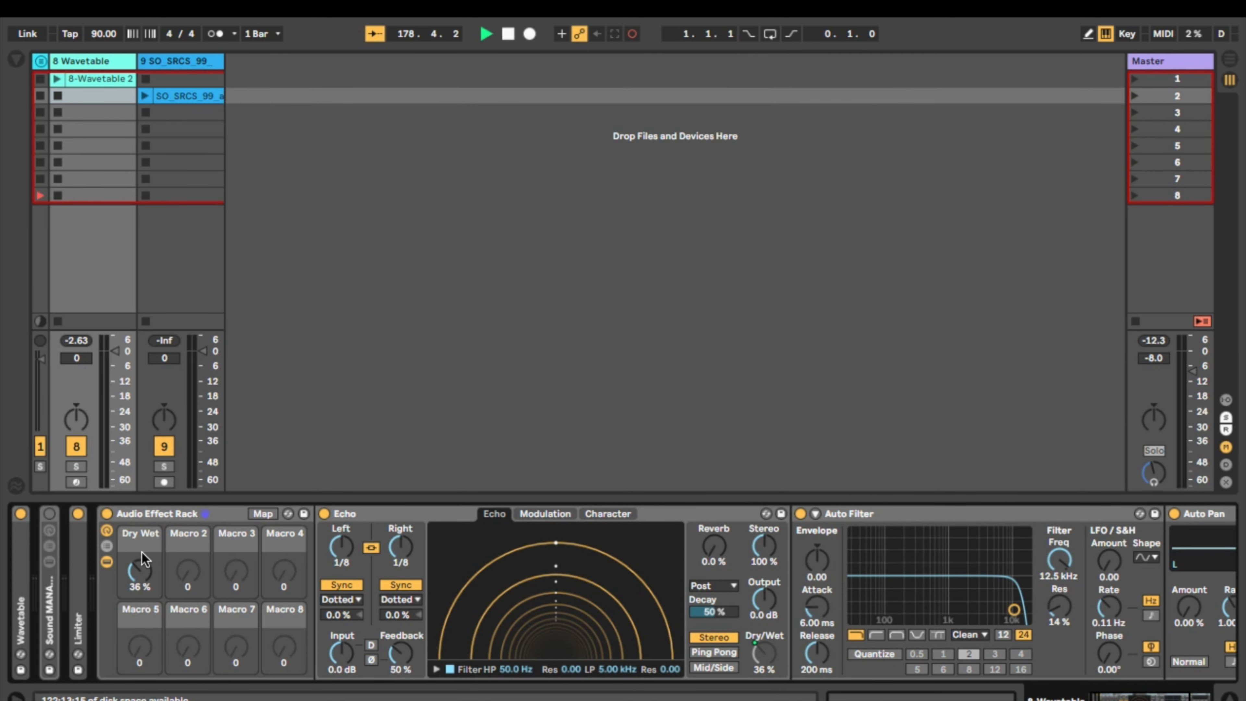
mouse_move(141, 553)
mouse_down()
mouse_move(141, 584)
mouse_move(141, 535)
mouse_move(141, 577)
mouse_up()
right_click(144, 537)
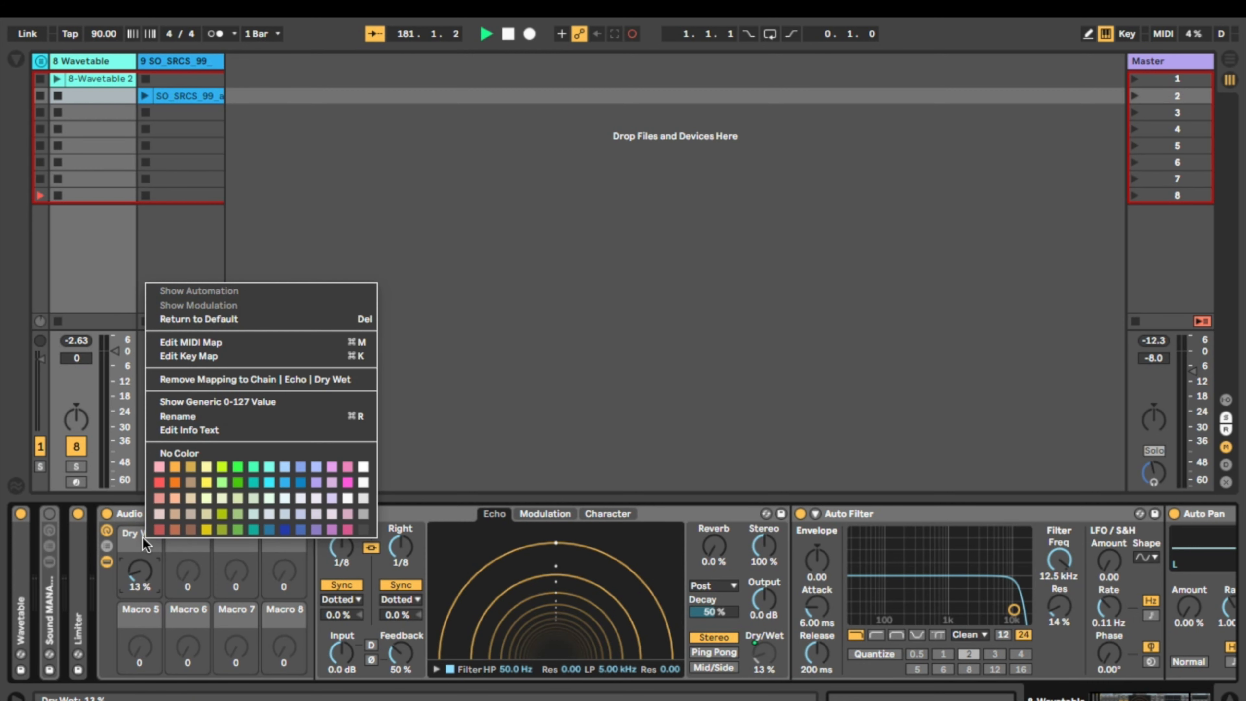
click(160, 480)
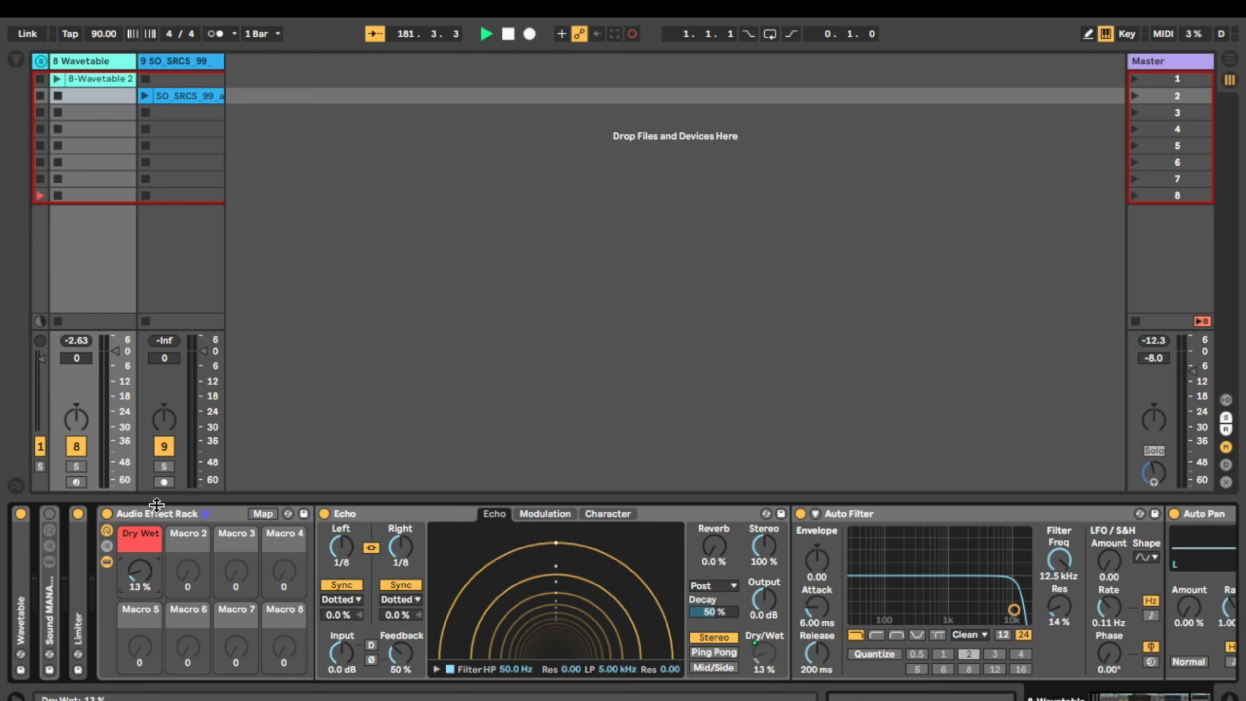
right_click(140, 535)
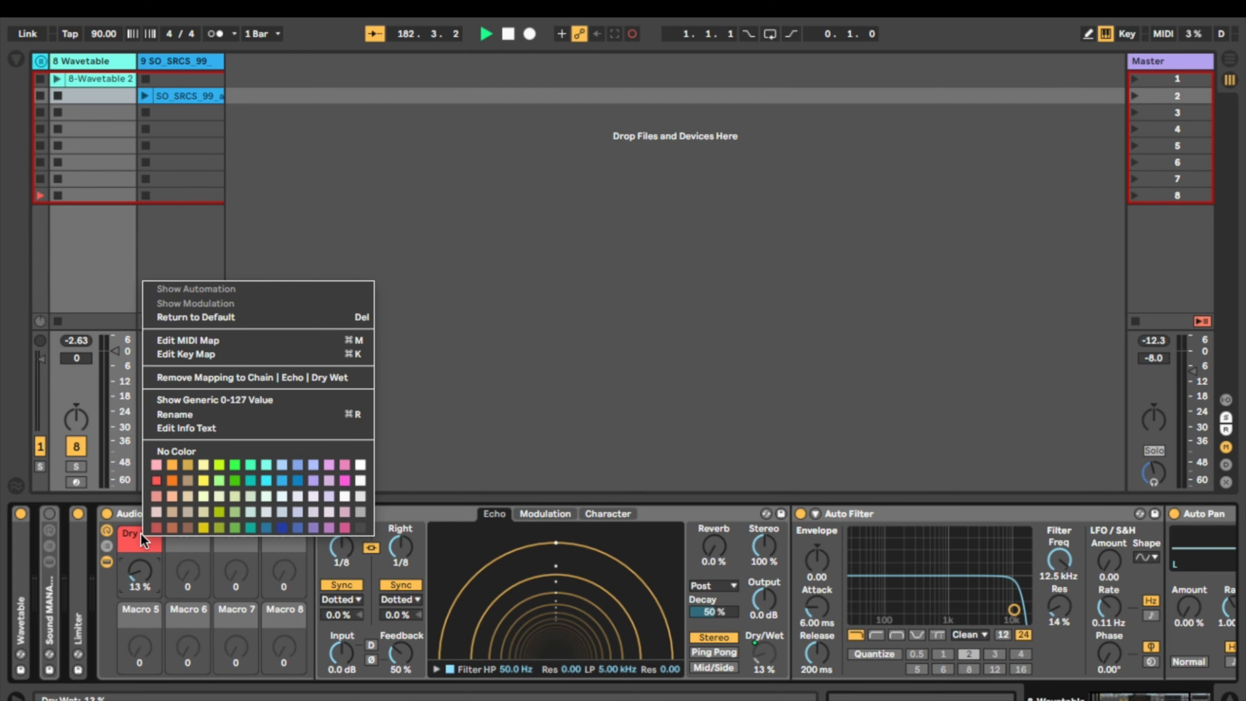
click(201, 412)
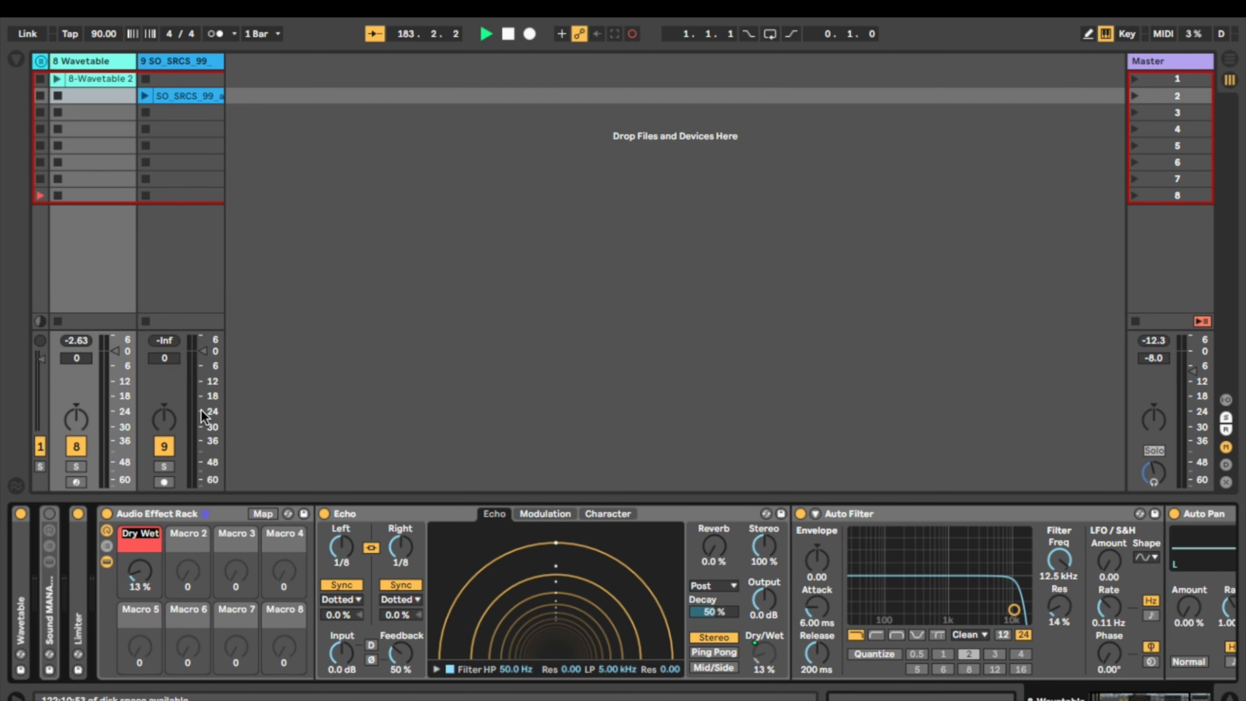
click(199, 532)
Step: Raise Echo's Feedback to 114 % and map it to Macro 2 of the rack
mouse_move(400, 653)
mouse_down()
mouse_move(401, 623)
mouse_move(400, 698)
mouse_move(401, 657)
mouse_up()
right_click(401, 657)
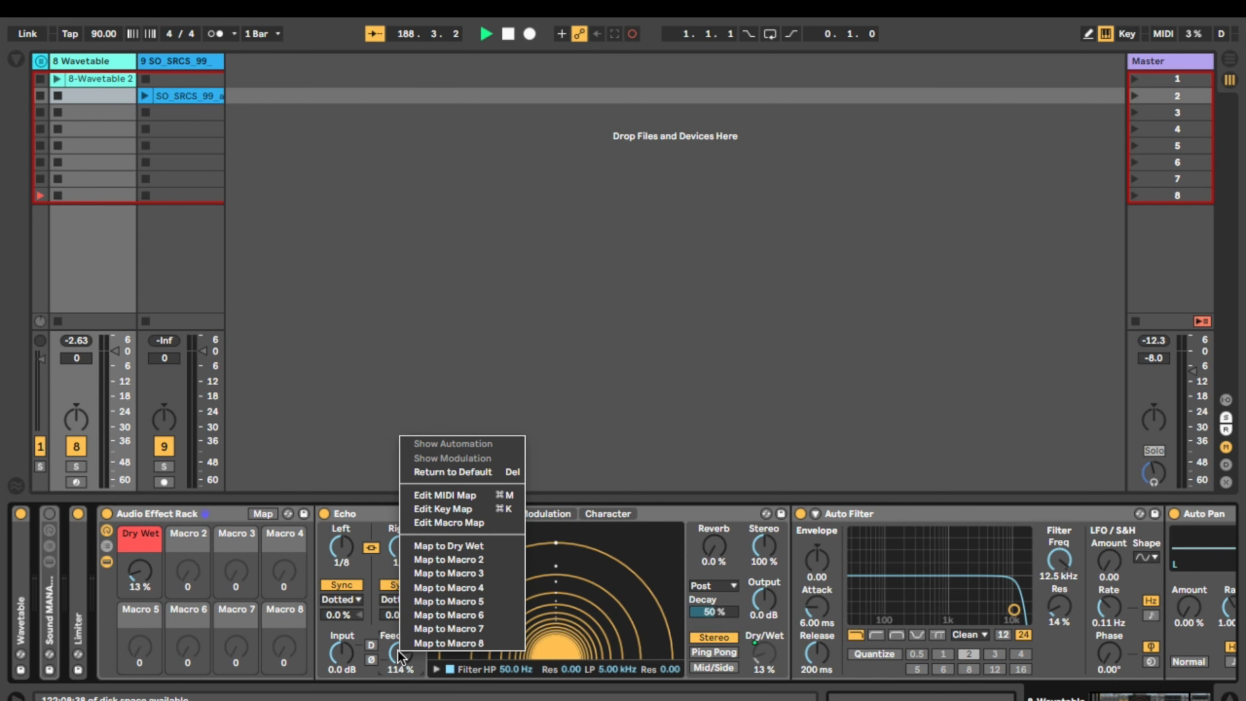
click(464, 561)
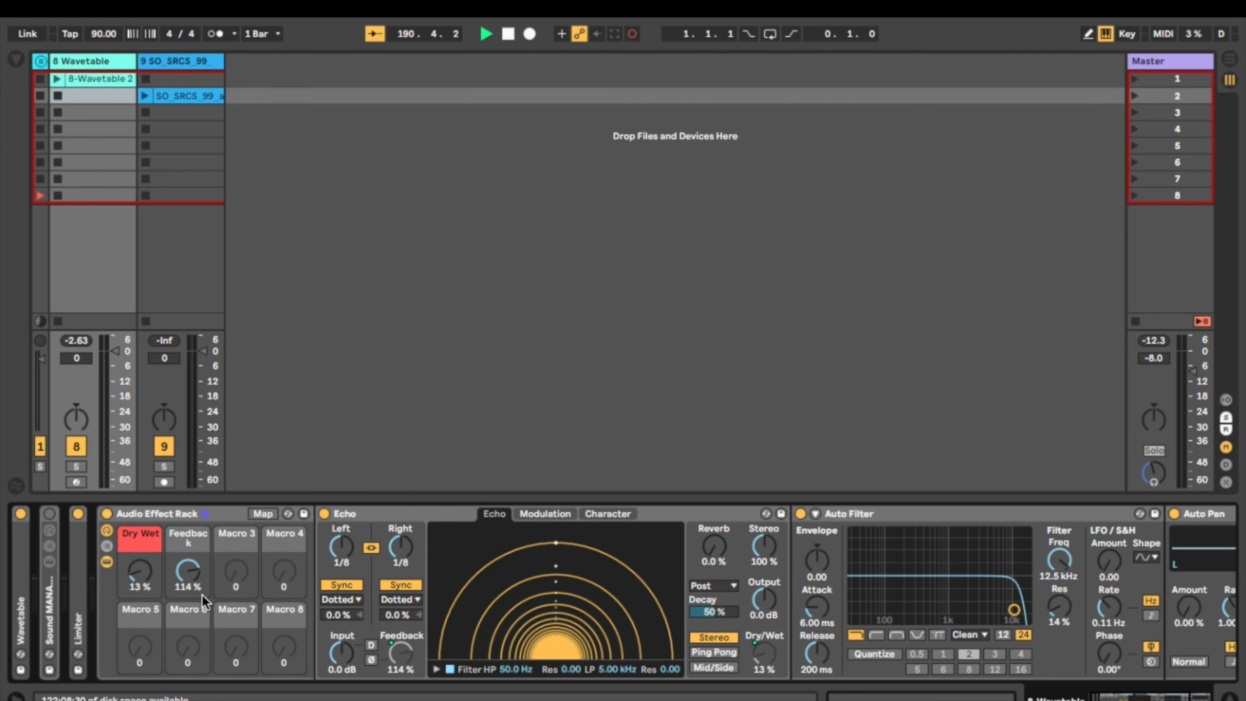
Step: Colour the Feedback macro light green and set it to 81 %
mouse_move(182, 547)
mouse_down()
mouse_move(182, 505)
mouse_move(182, 547)
mouse_up()
right_click(182, 547)
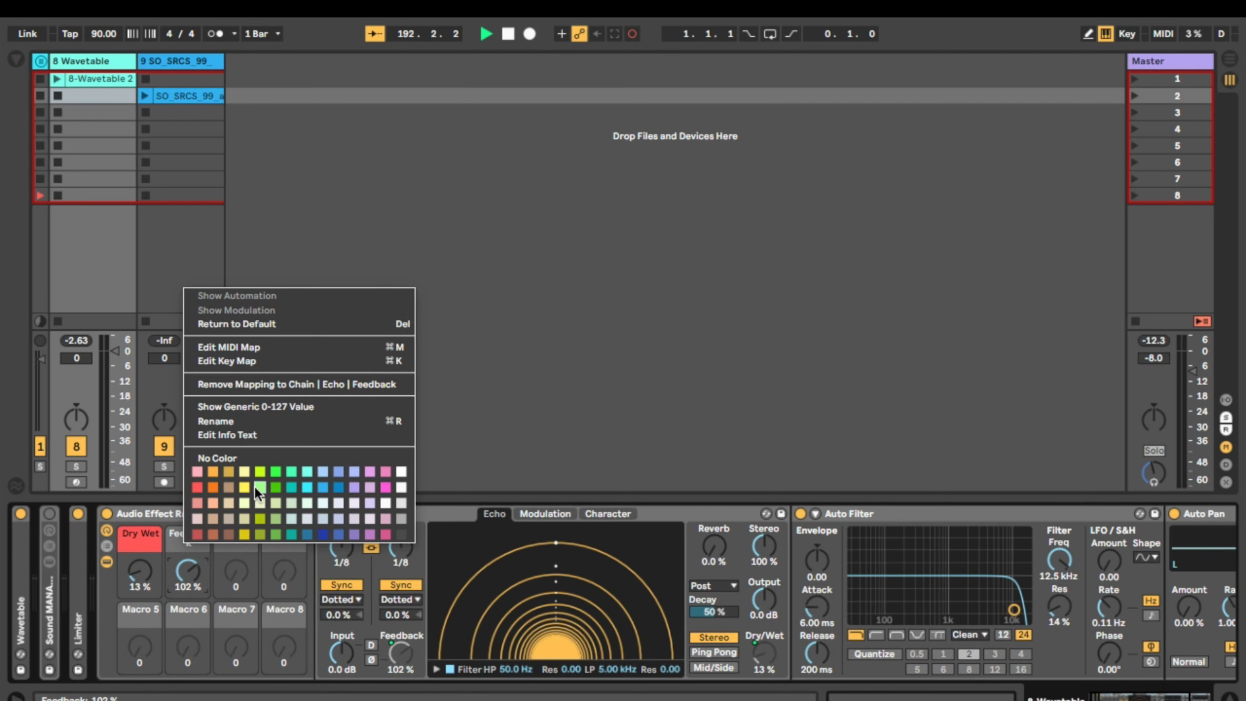
click(257, 487)
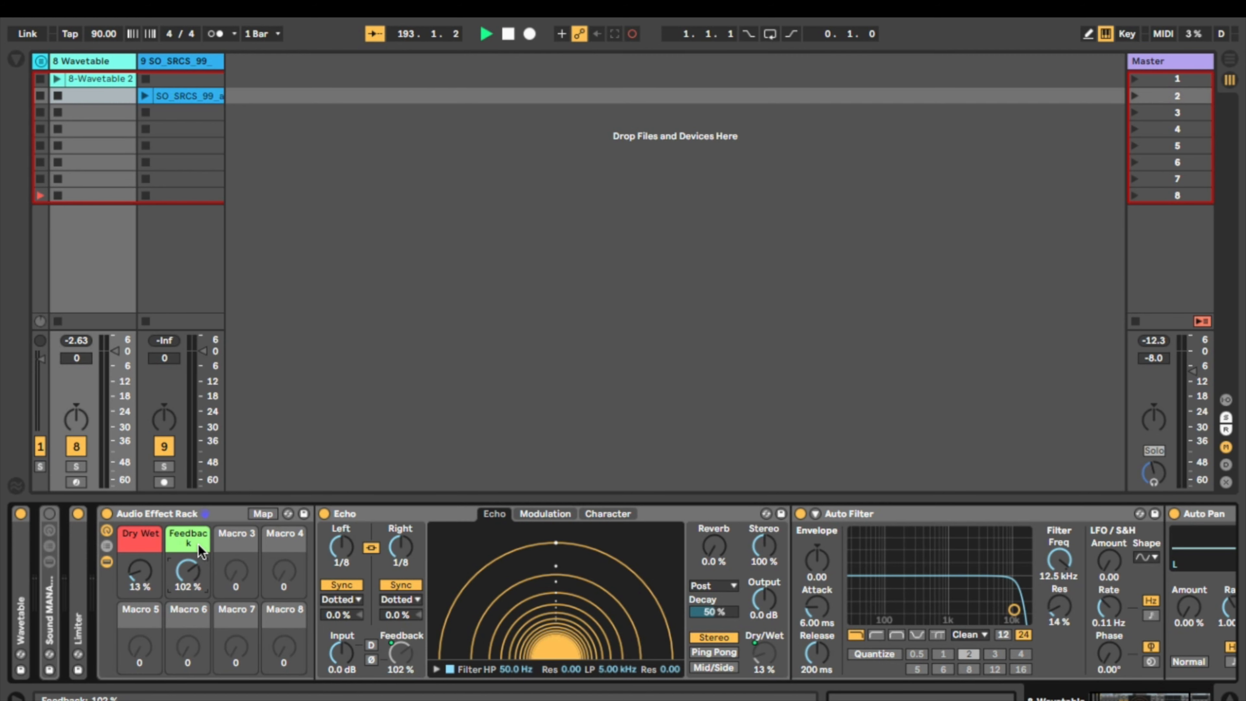
drag(190, 570, 190, 589)
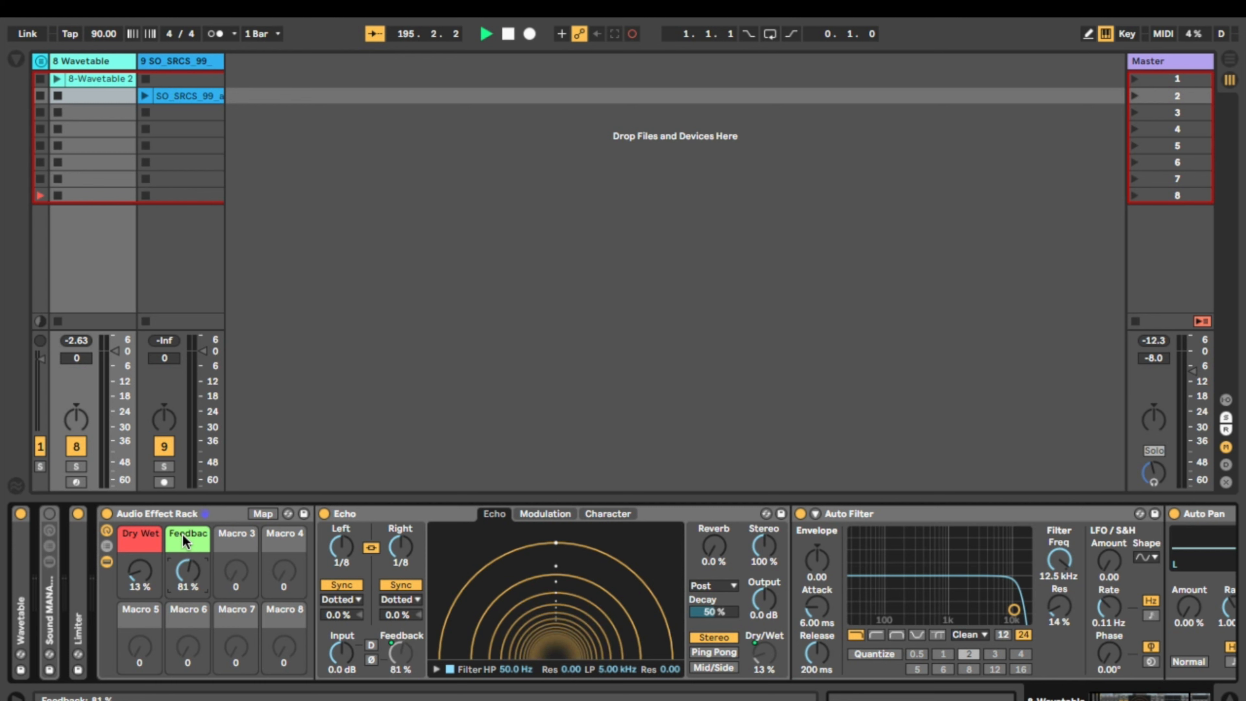
Step: Try Echo's linked delay times at 1/4 and an unlinked left time of 1/32, restoring both channels to linked 1/8
mouse_move(340, 555)
mouse_down()
mouse_move(341, 613)
mouse_move(342, 544)
mouse_up()
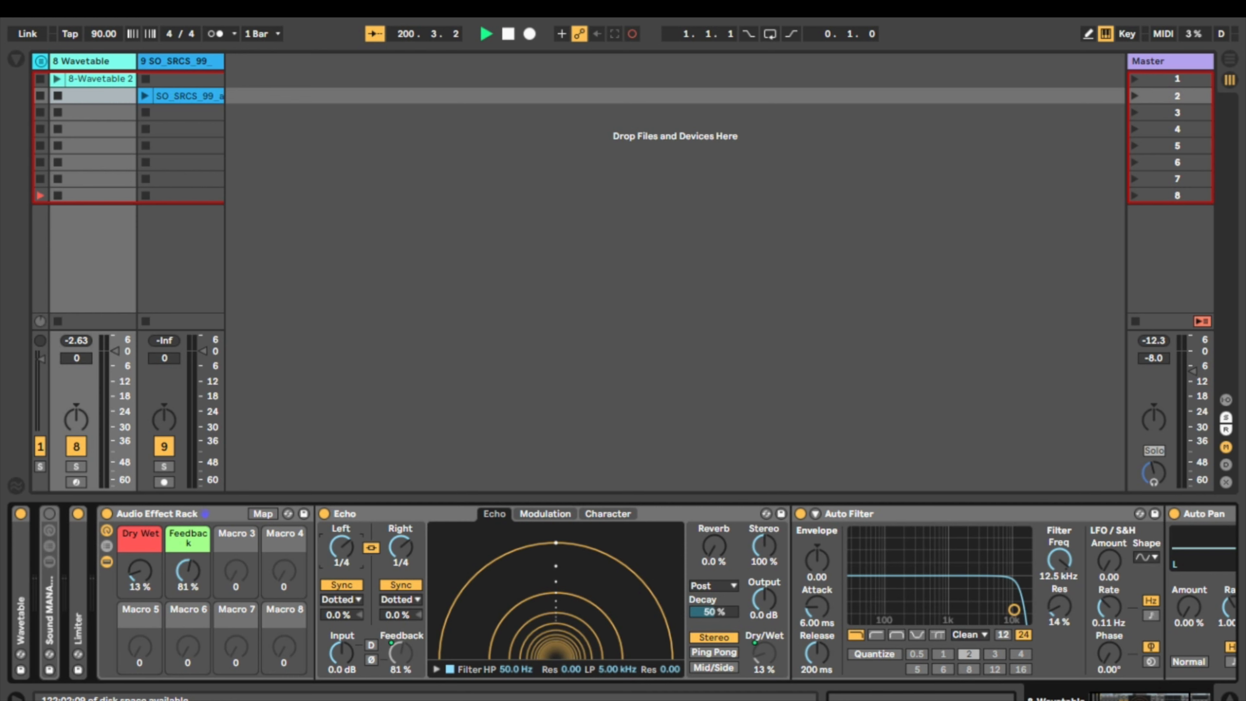
drag(342, 546, 342, 551)
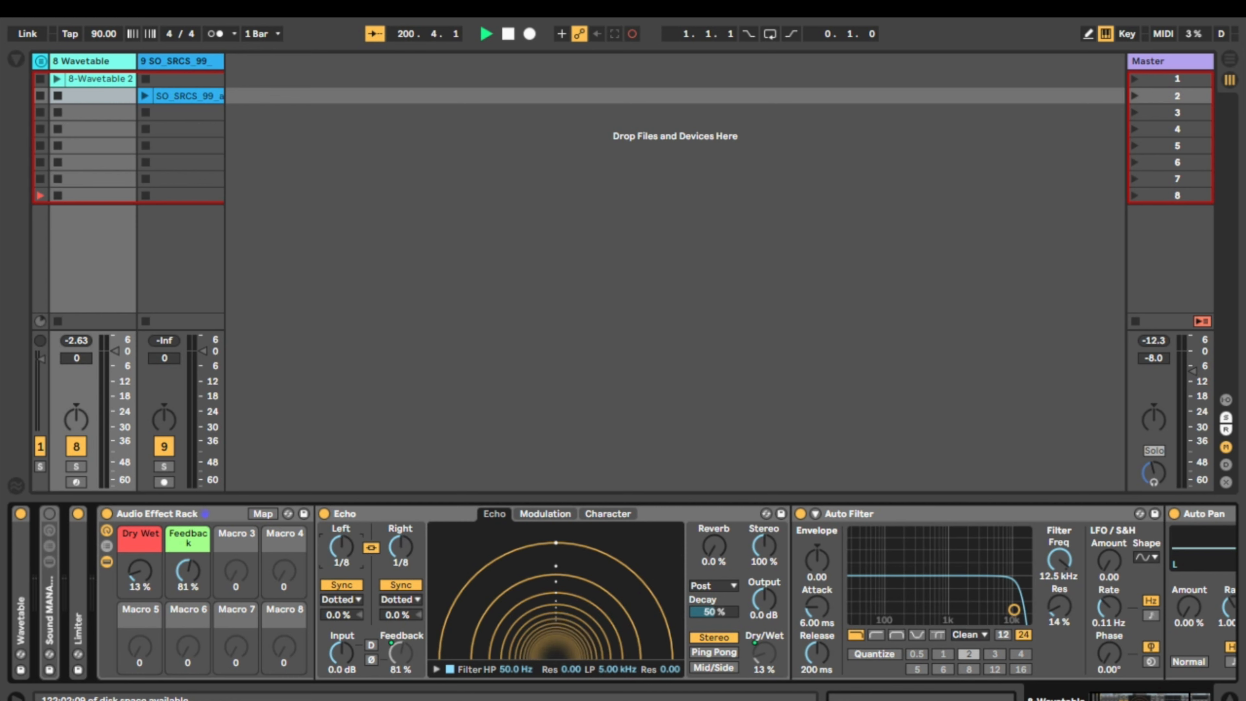
click(371, 548)
drag(338, 560, 338, 571)
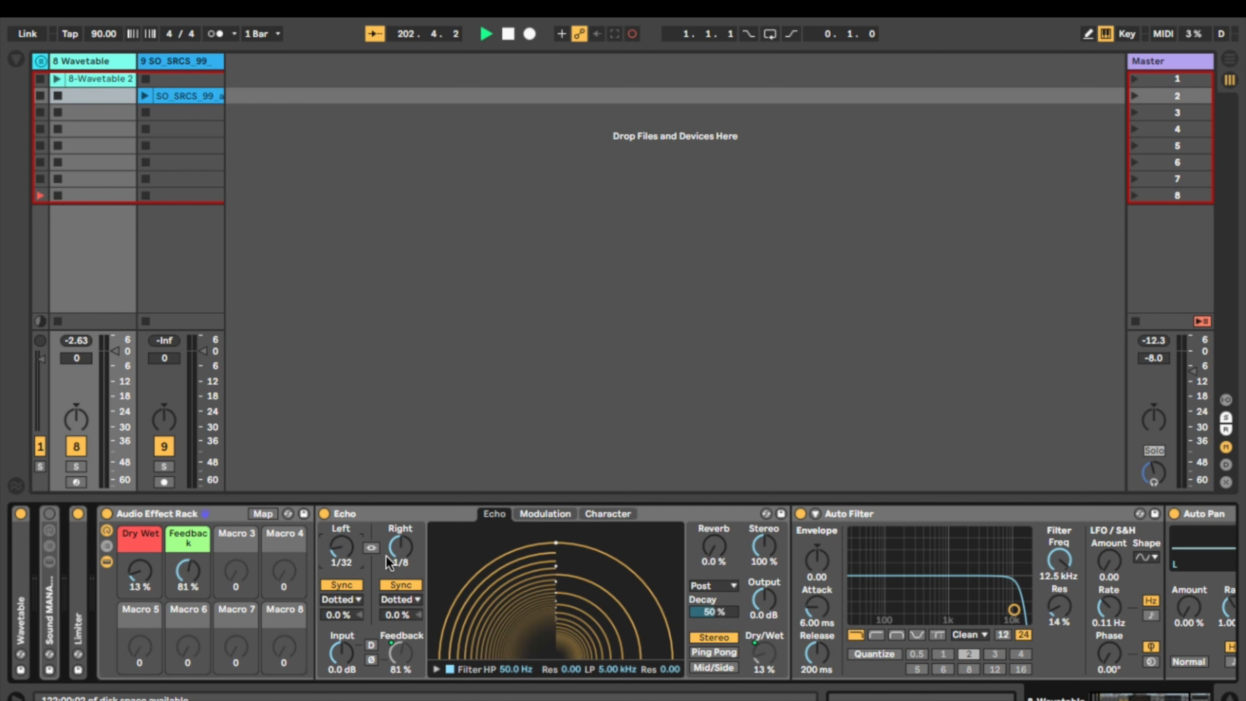
mouse_move(399, 547)
mouse_down()
mouse_move(348, 543)
mouse_move(400, 547)
mouse_up()
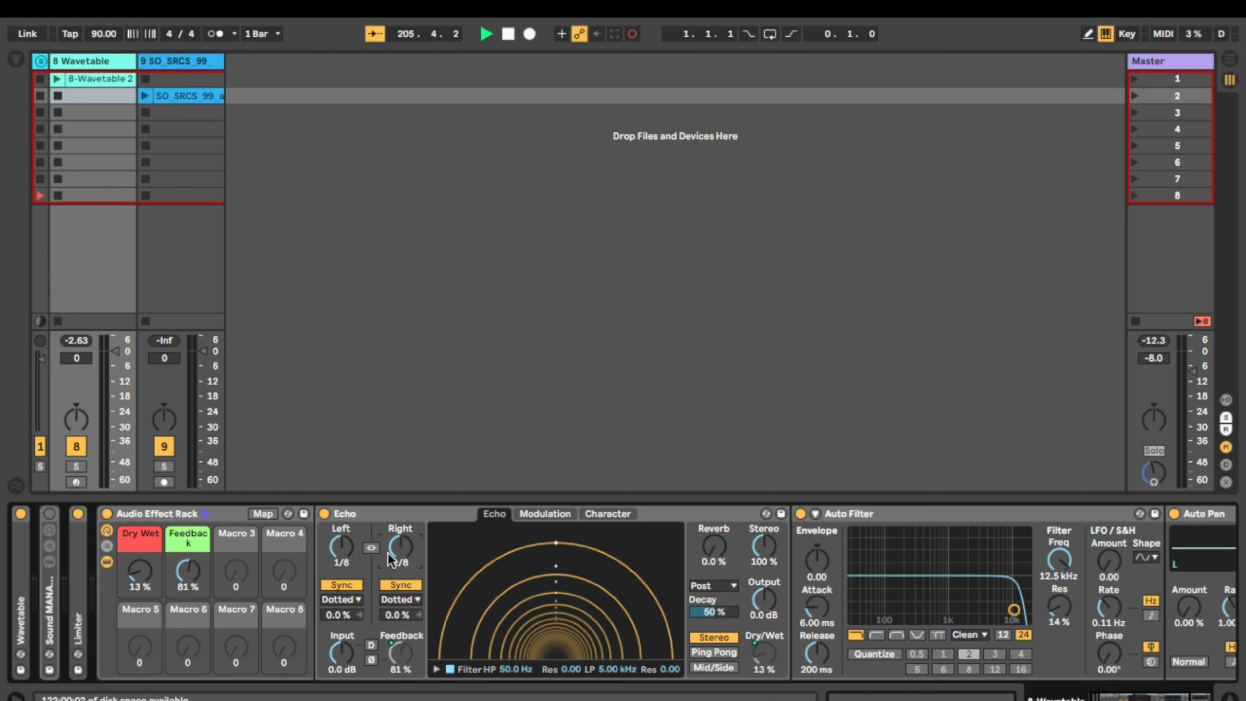
click(372, 549)
Step: Switch Echo's delay from Sync to Time mode, set it to 150 ms and map the left delay time to Macro 3
click(353, 585)
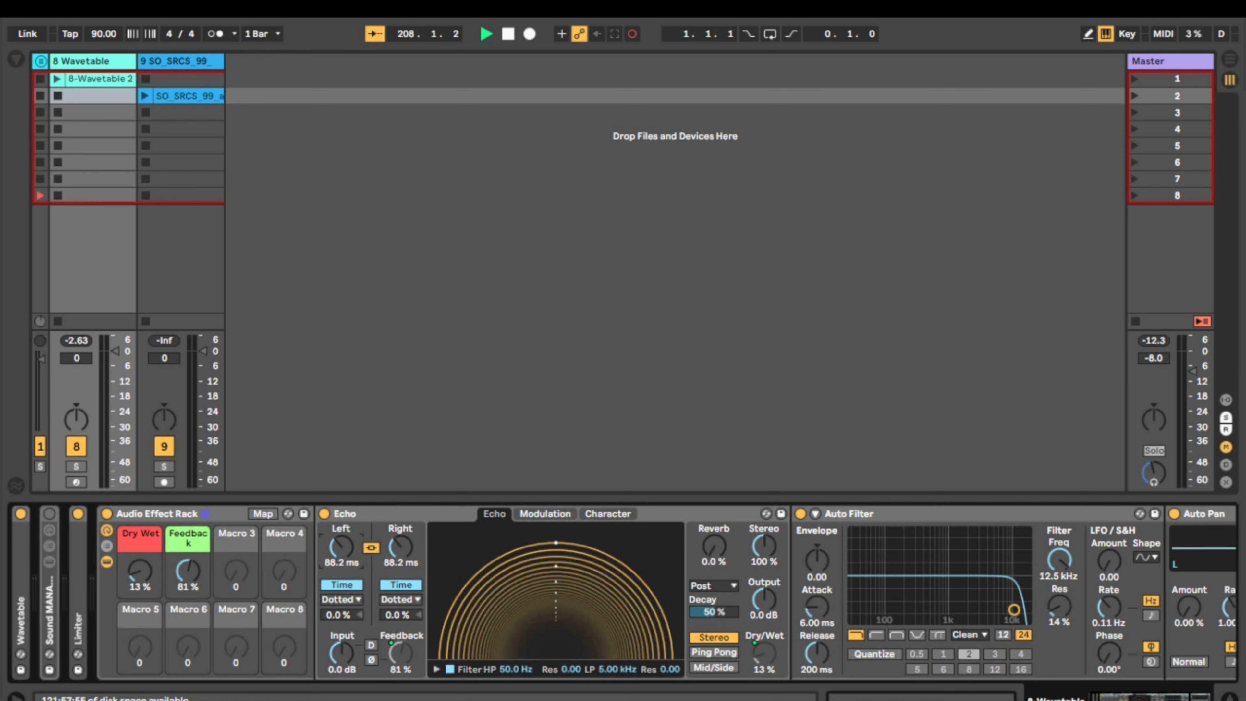
drag(337, 548, 337, 539)
right_click(337, 547)
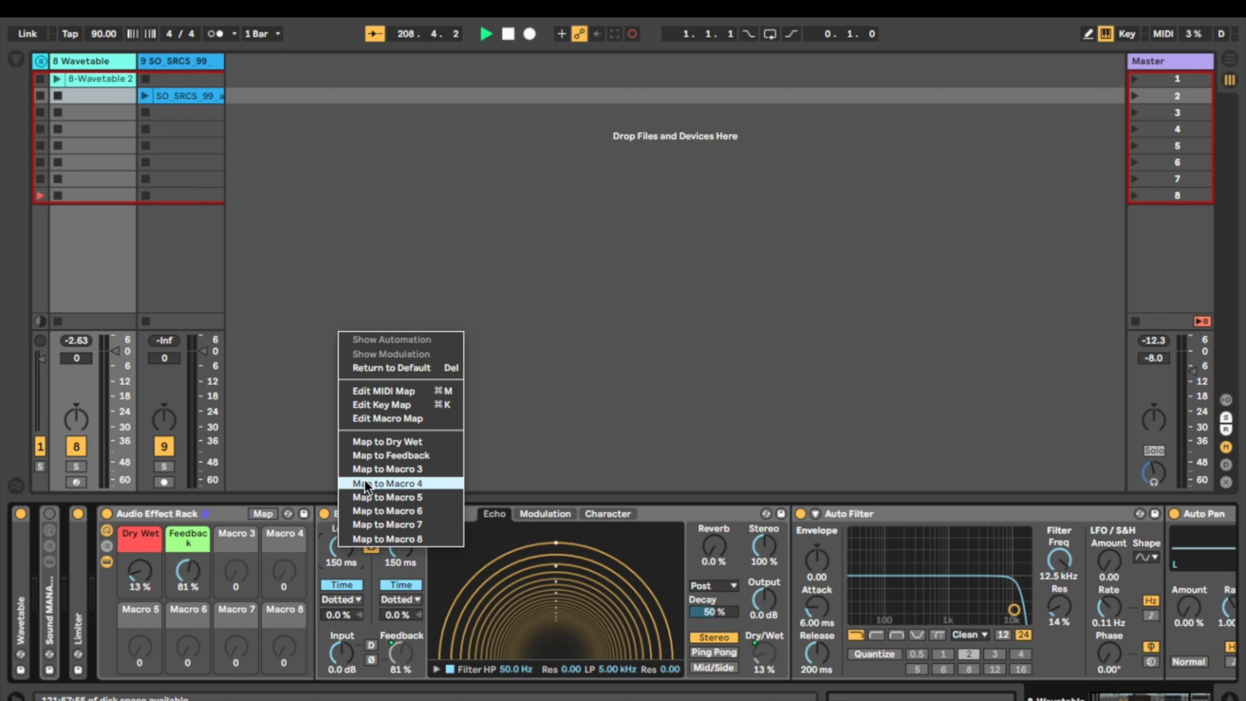
click(373, 469)
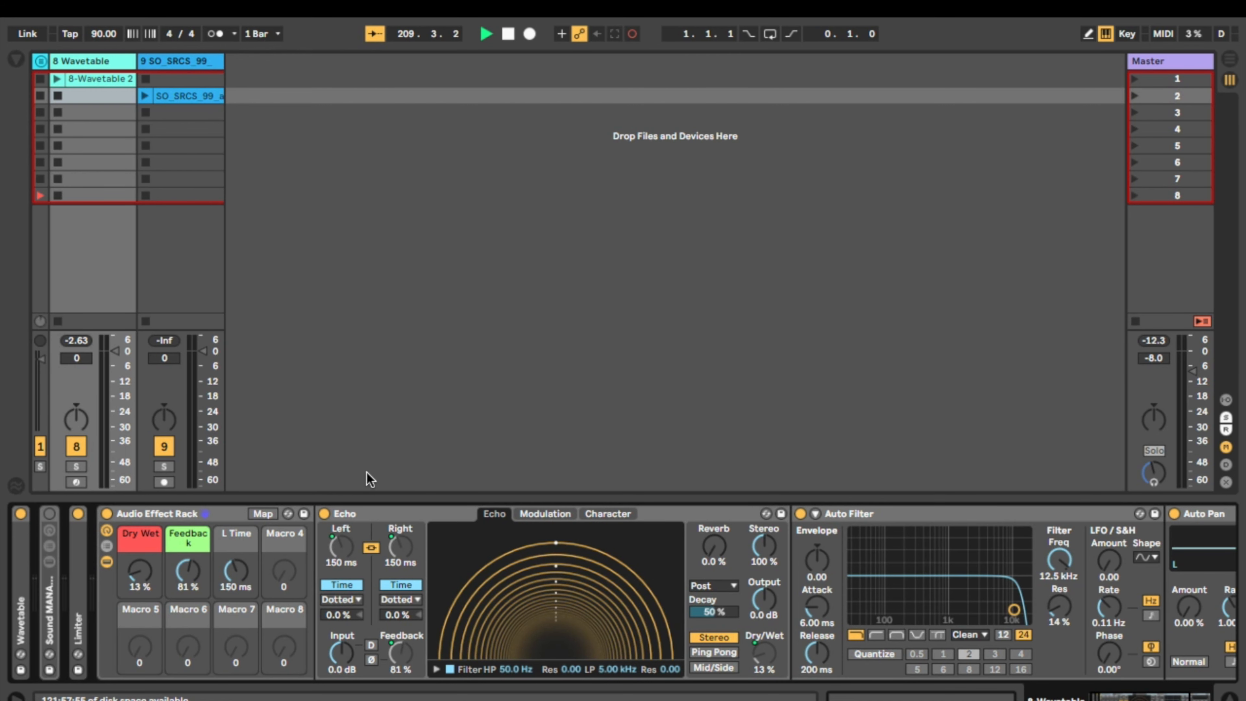
Step: Colour the L Time macro white and rename it "Pitch Delay"
right_click(246, 535)
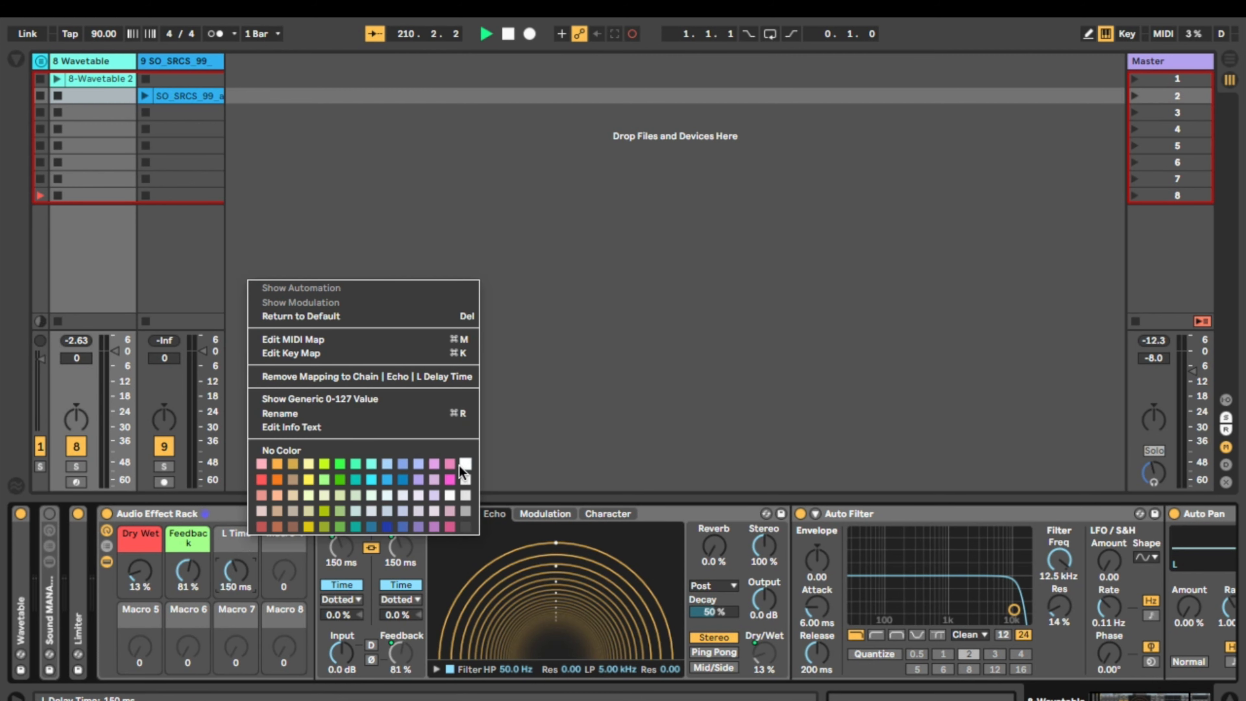
click(461, 464)
right_click(250, 532)
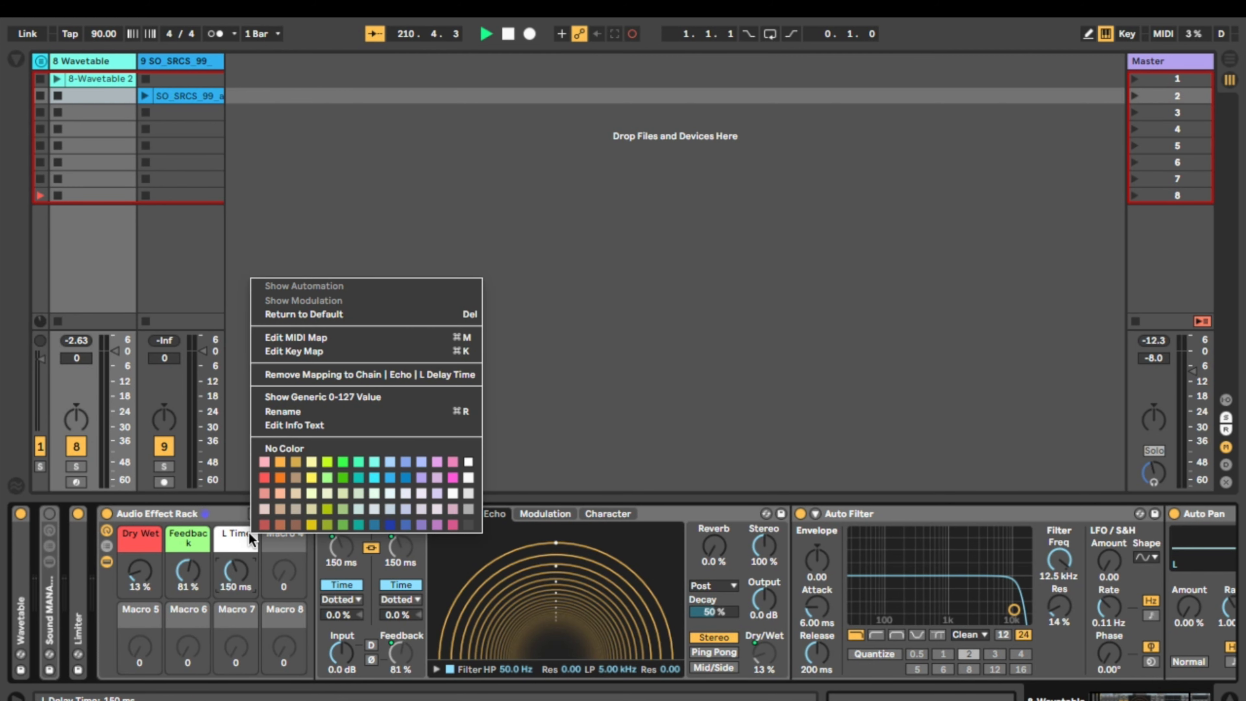
click(325, 412)
text(P)
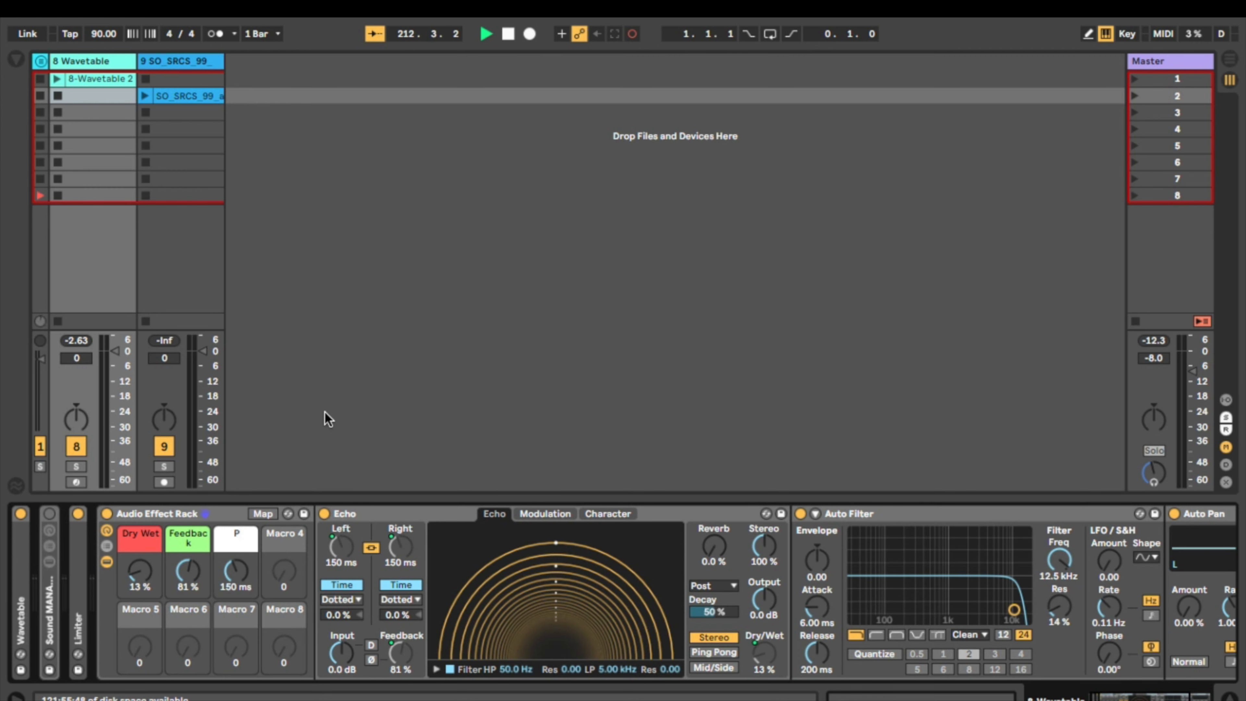
text(itch Delay)
key(Return)
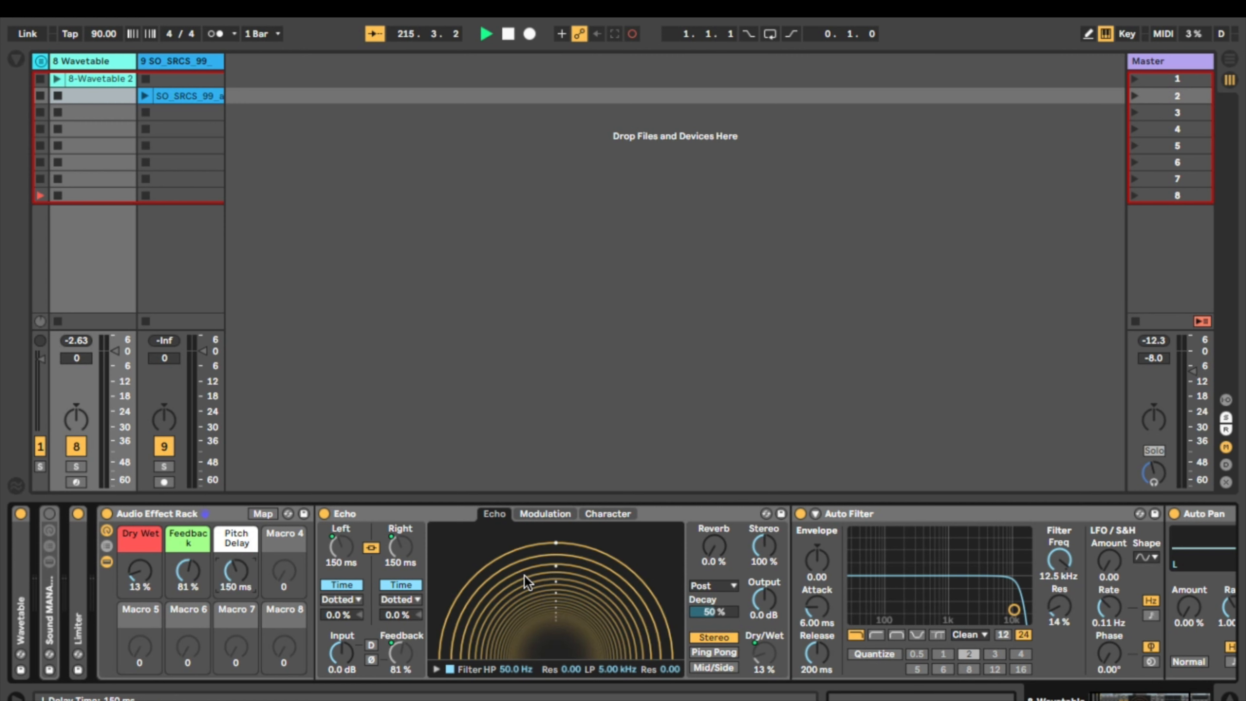
Step: Raise Echo's Reverb to 67 % and map it to Macro 4 of the rack
drag(721, 556, 721, 512)
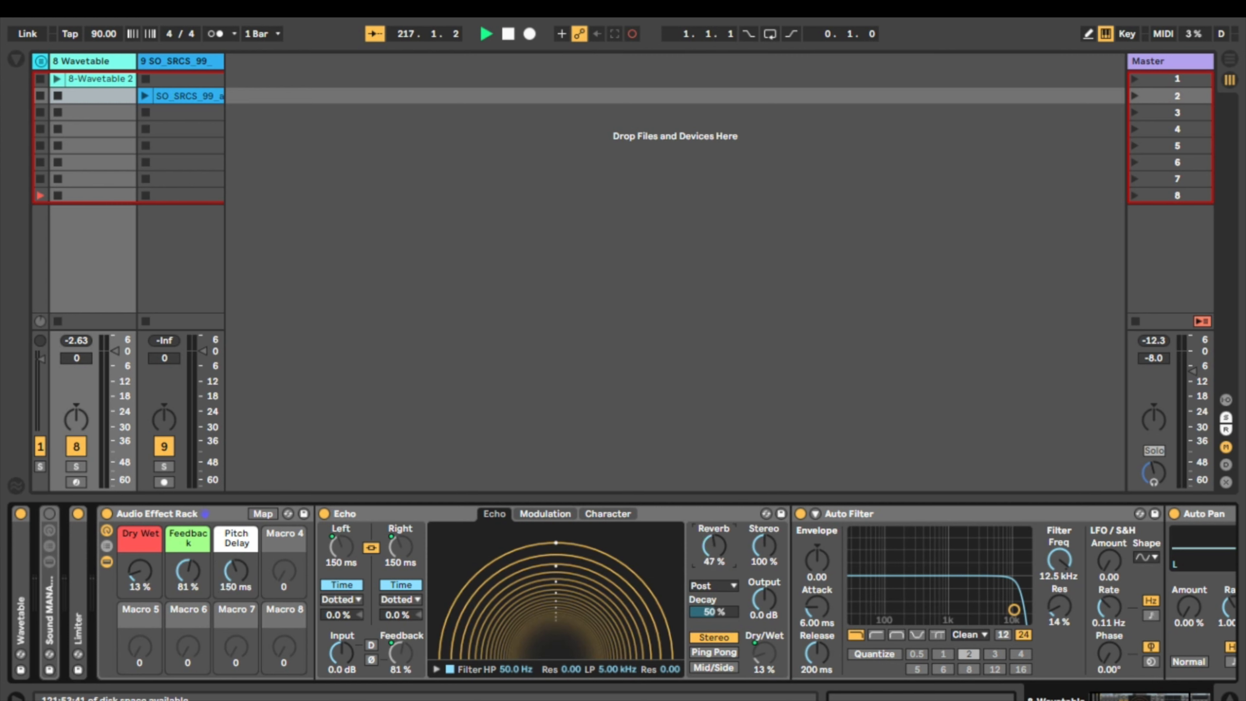
right_click(721, 556)
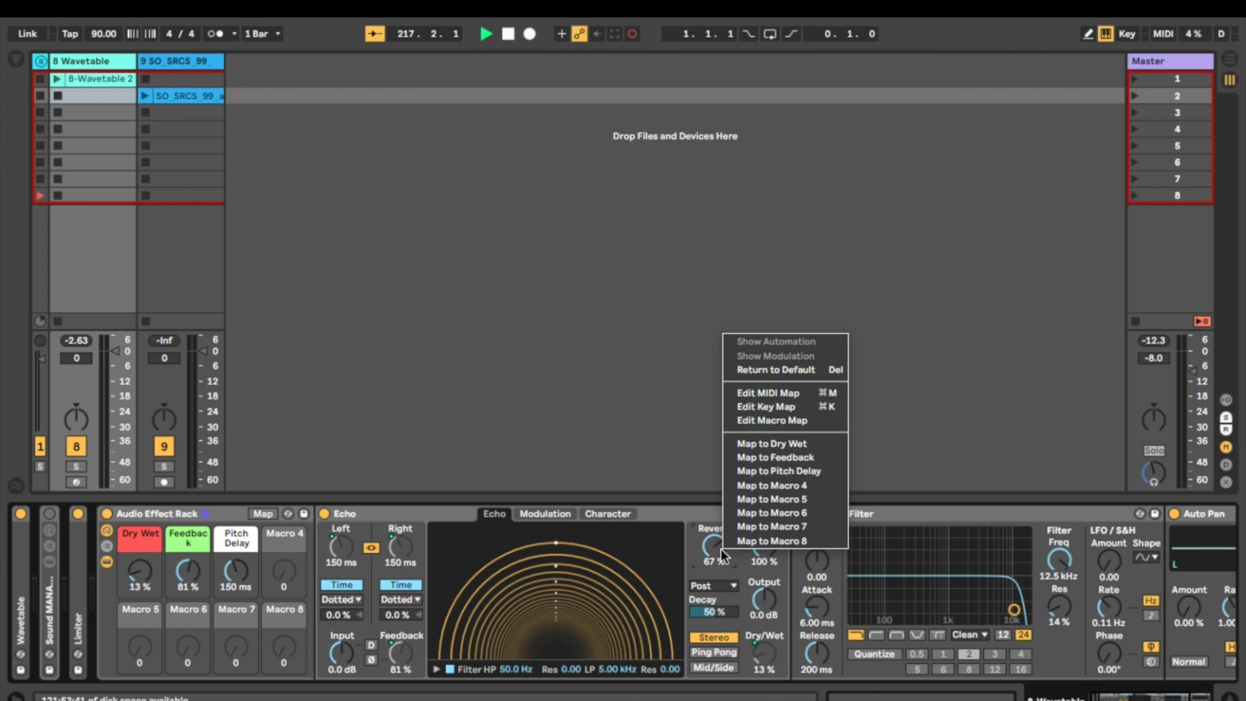
click(785, 484)
Step: Colour the Reverb Level macro yellow and set it to 79 %
right_click(296, 540)
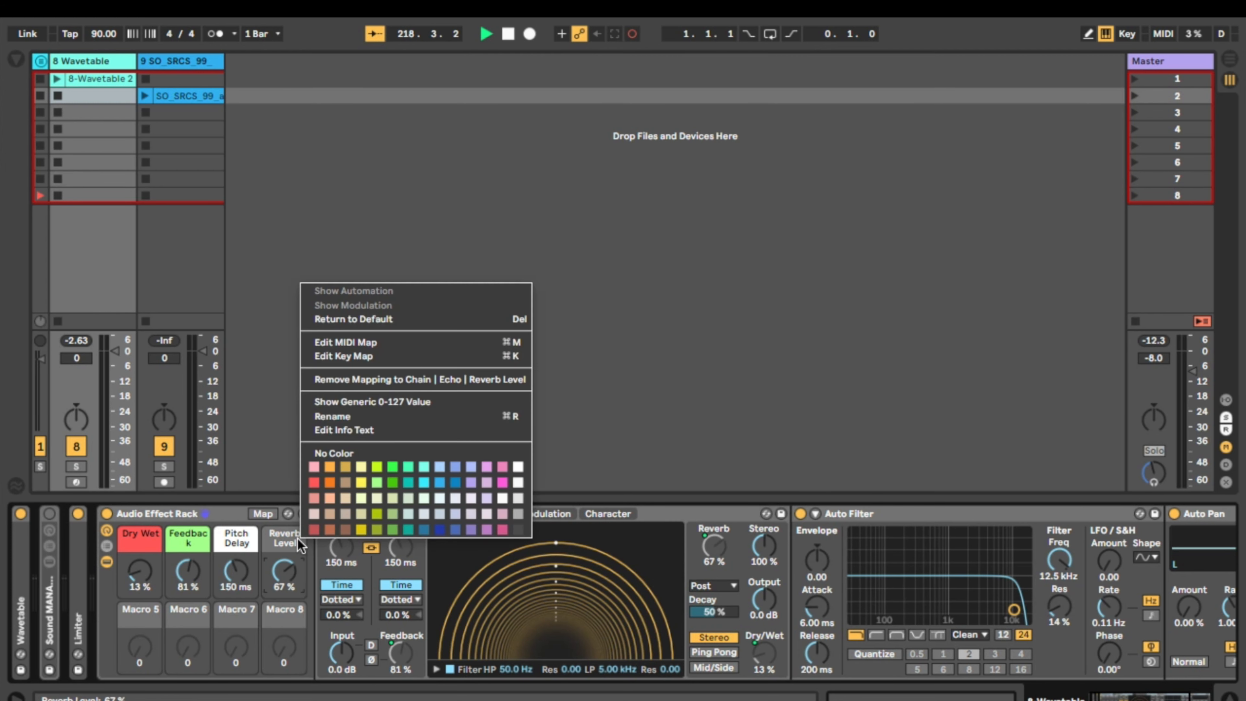
click(361, 482)
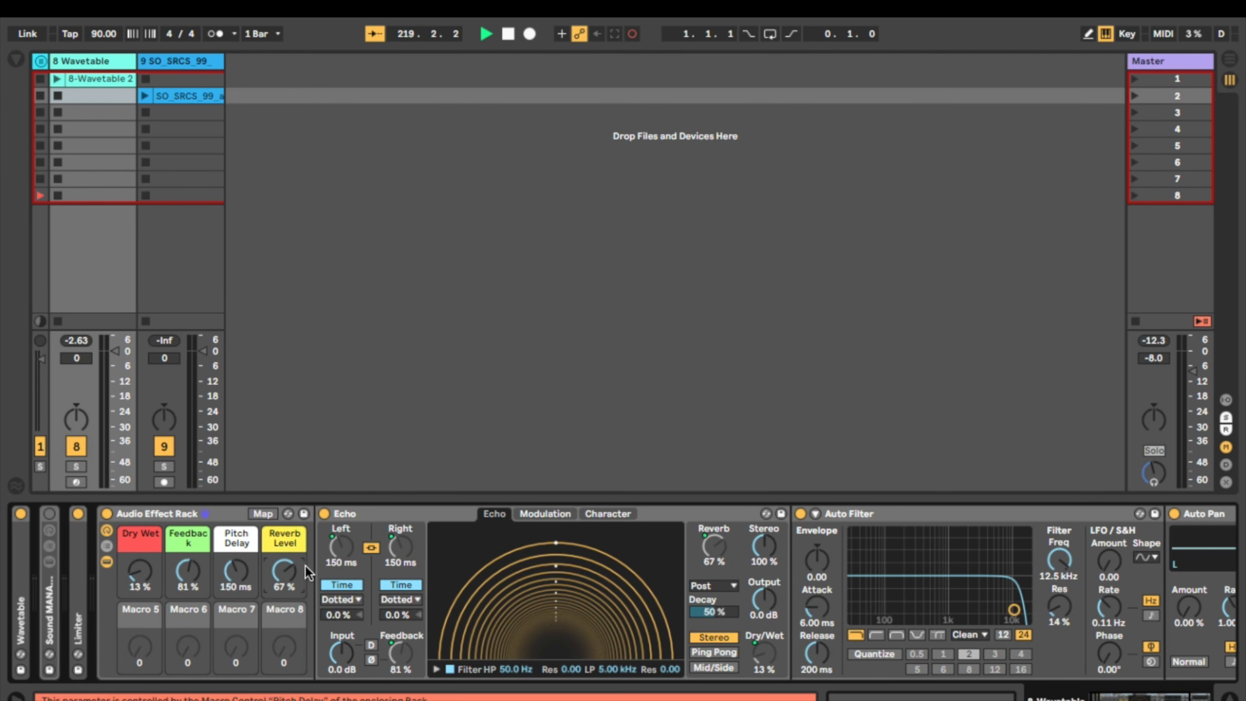
mouse_move(284, 571)
mouse_down()
mouse_move(284, 589)
mouse_move(284, 562)
mouse_up()
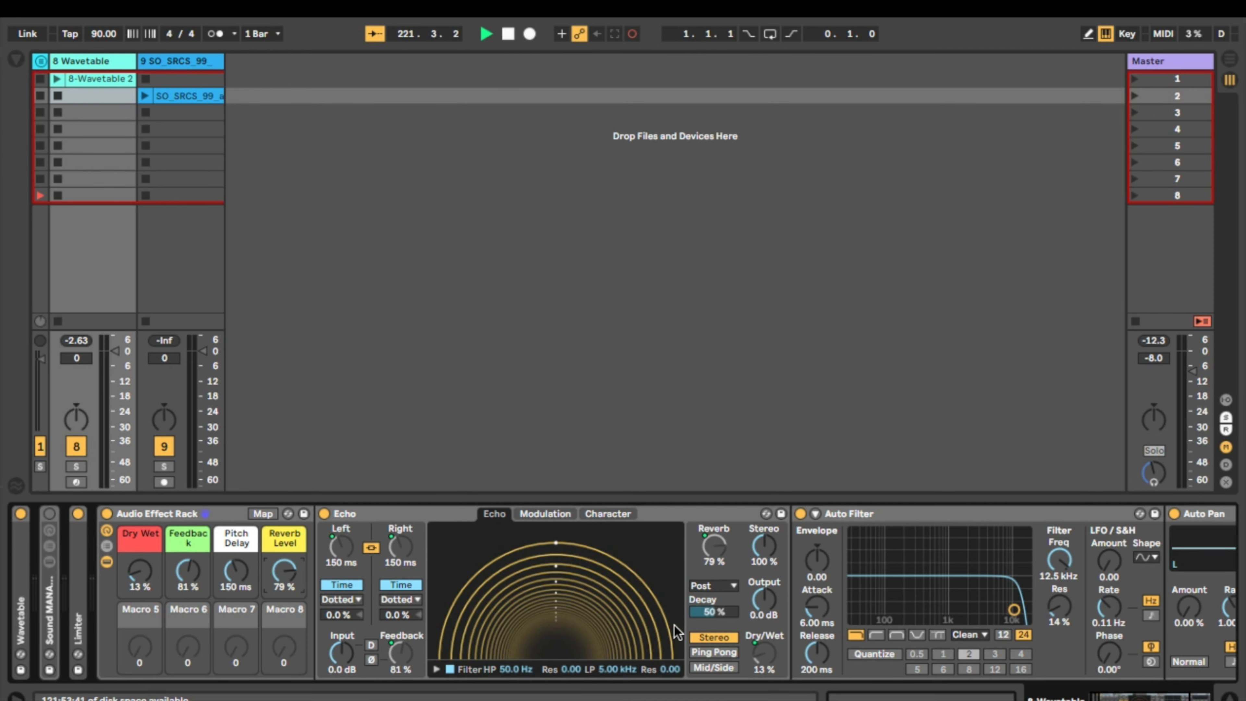
Step: Raise Echo's delay modulation amount to about 50 % on its Modulation page and return to the Echo page
click(549, 516)
click(615, 513)
click(534, 514)
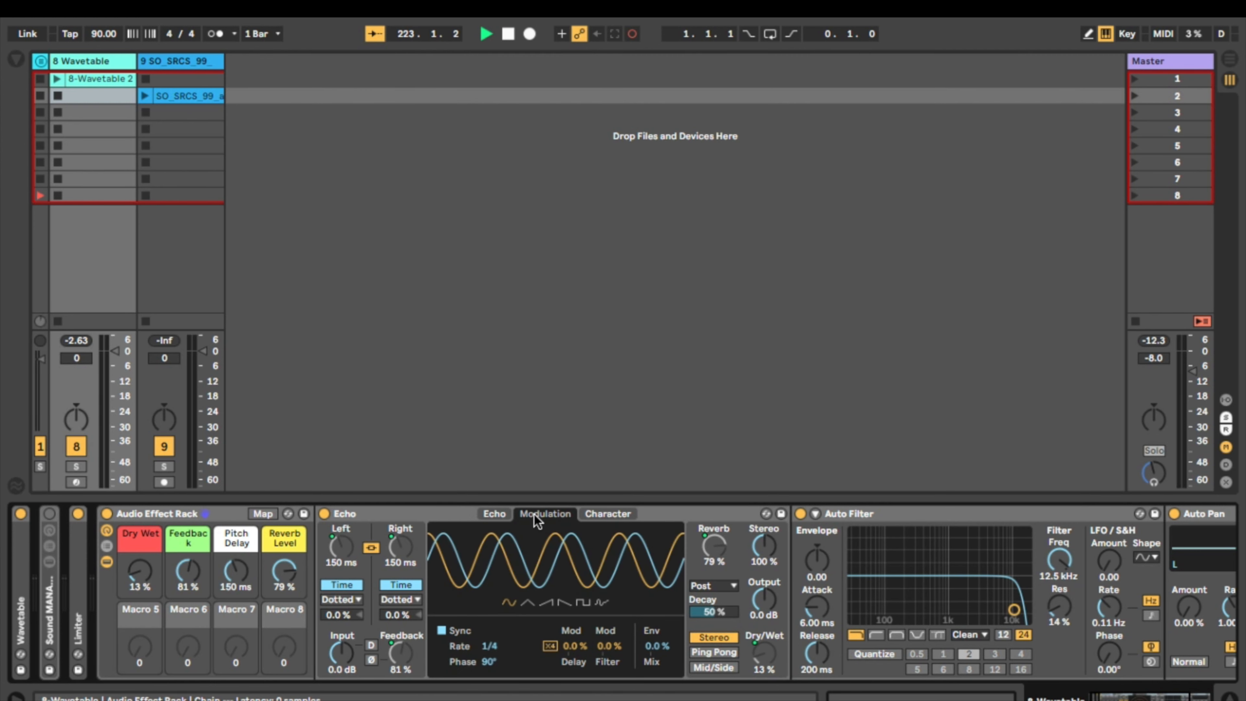
drag(573, 644, 573, 595)
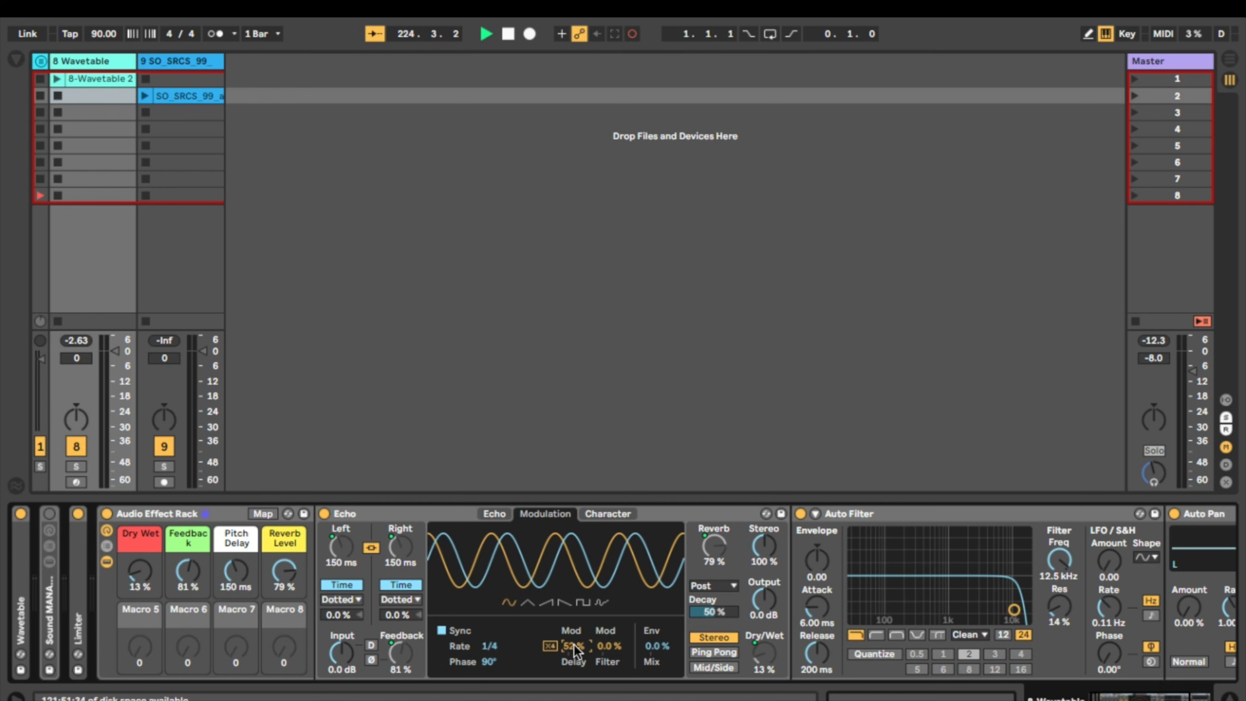
click(494, 514)
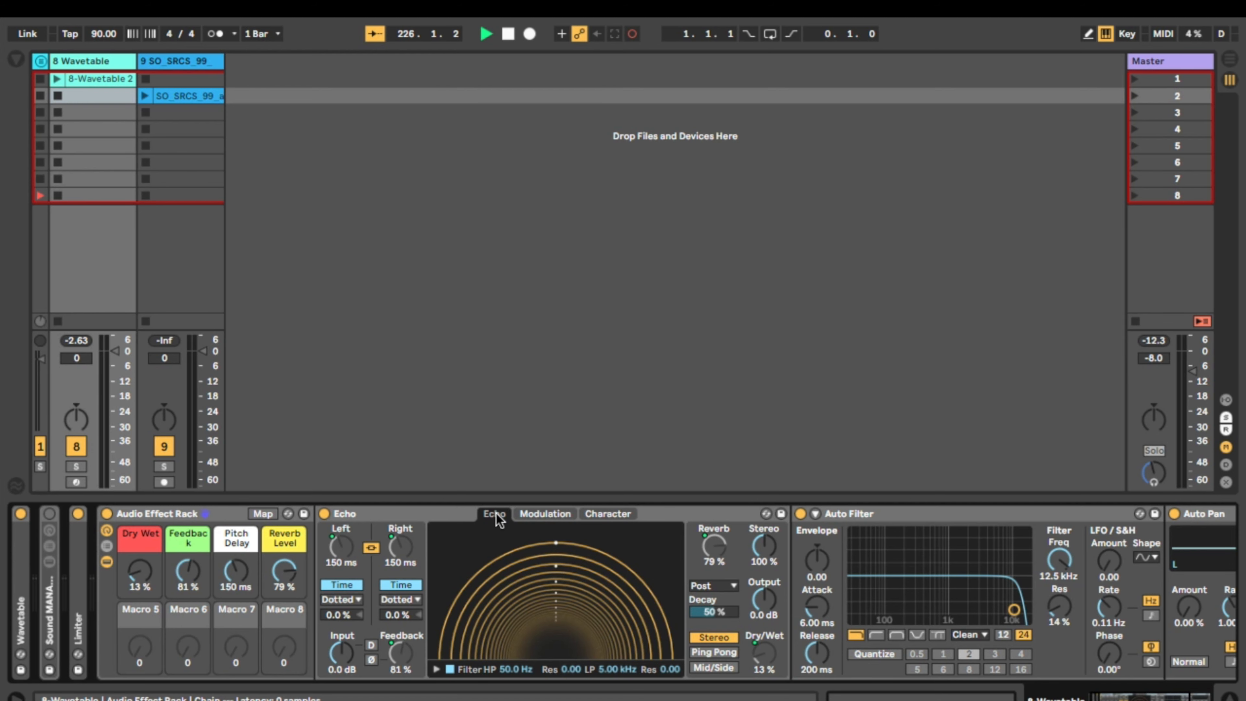
Step: Fold and unfold the Echo device twice, leaving it unfolded beside the rack's macros
double_click(391, 515)
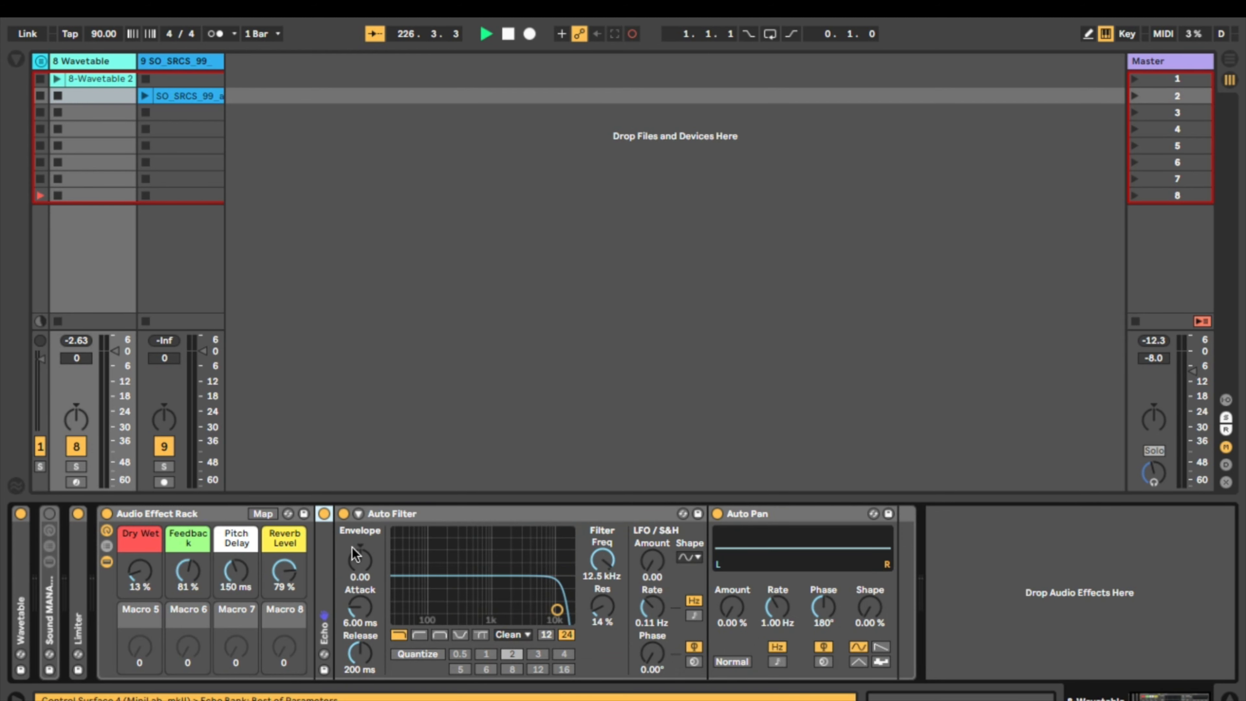
double_click(321, 577)
double_click(400, 518)
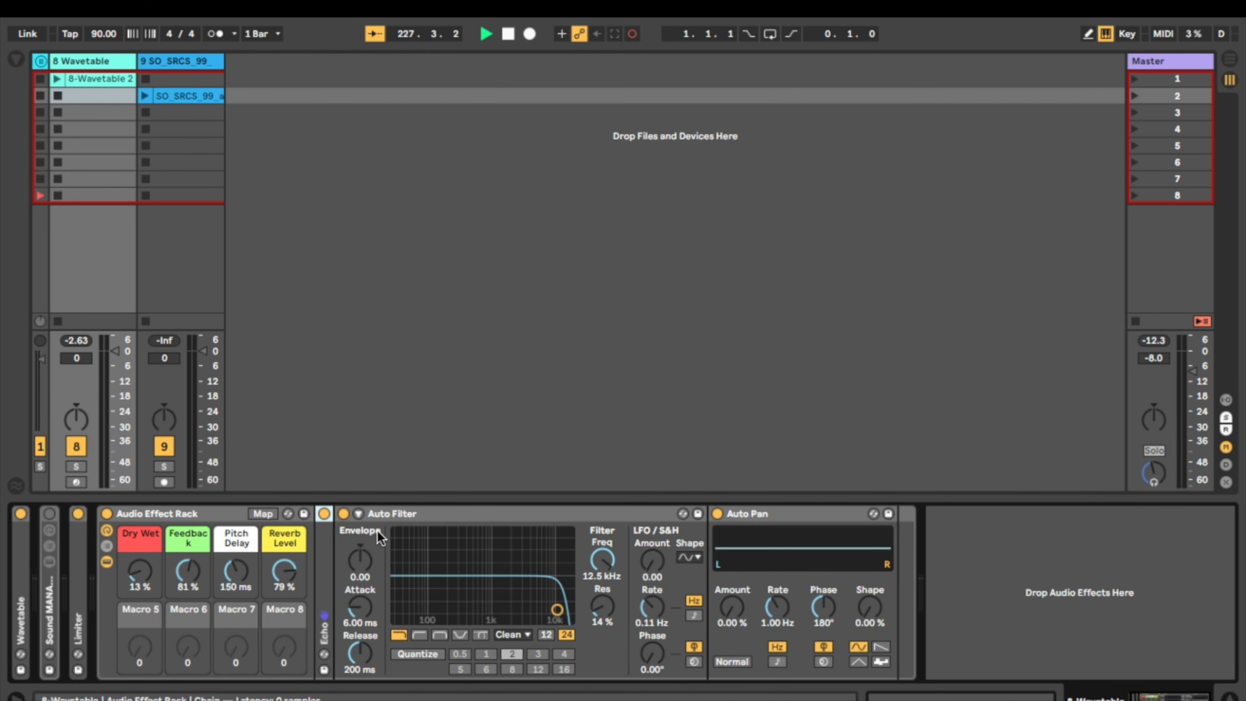
double_click(331, 564)
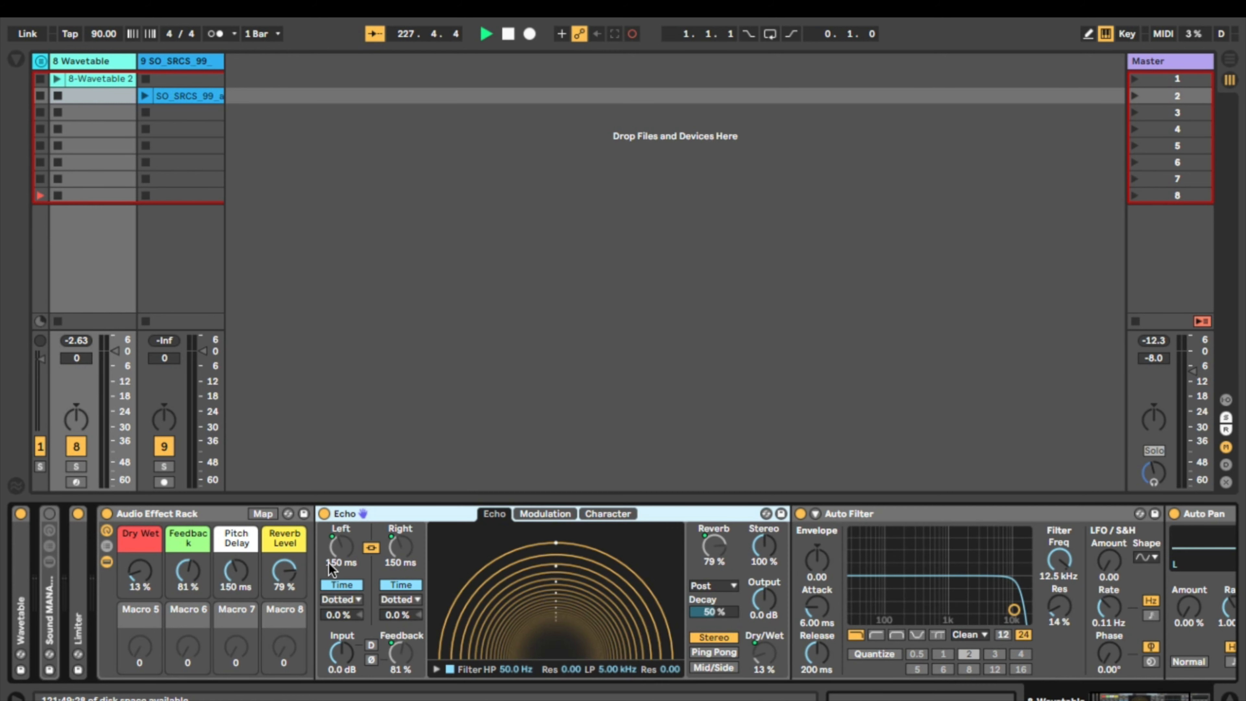
Step: Fold Echo and set the rack macros to Dry Wet 18 %, Feedback 53 %, Pitch Delay 329 ms and Reverb Level 65 %
double_click(391, 514)
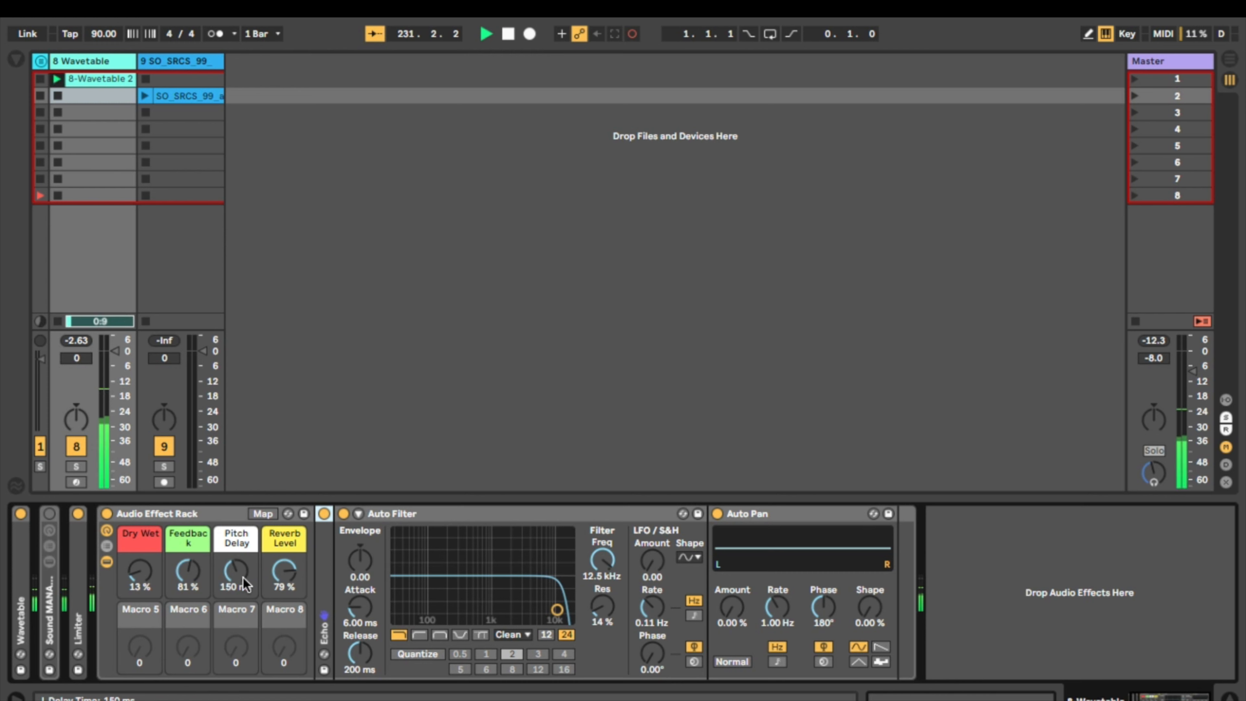
drag(243, 577, 244, 529)
drag(140, 571, 284, 623)
drag(235, 572, 284, 556)
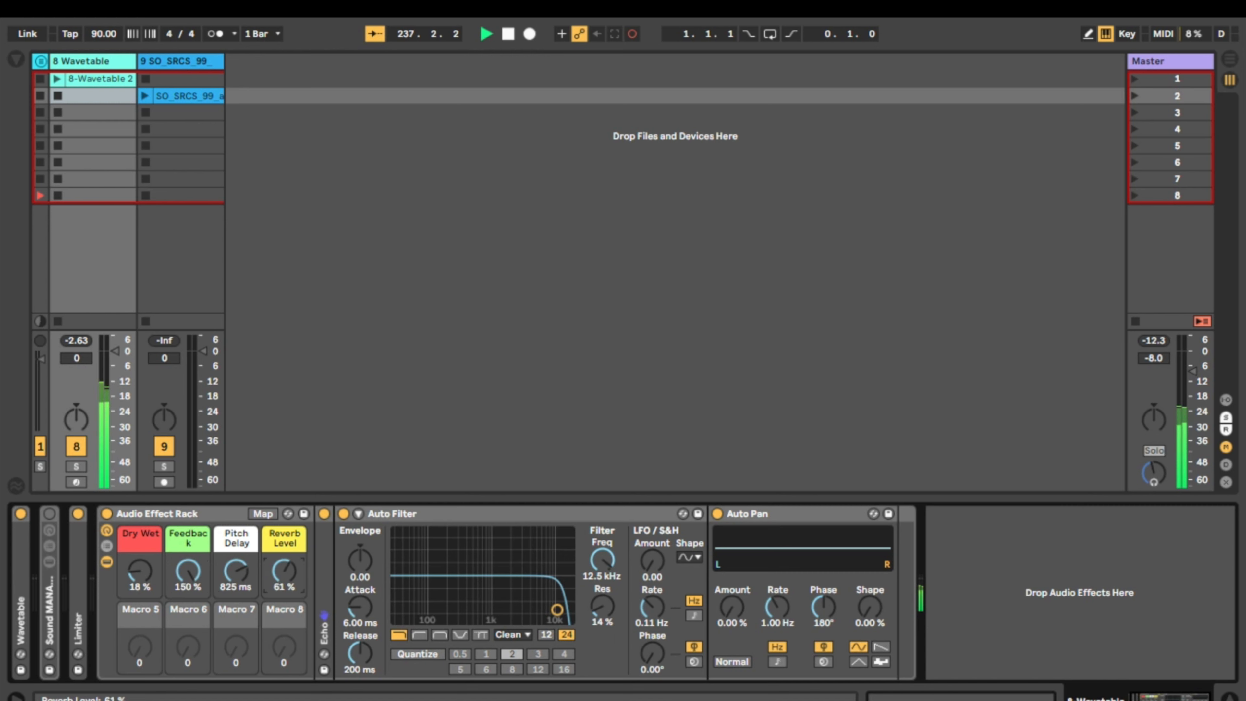
drag(214, 573, 188, 593)
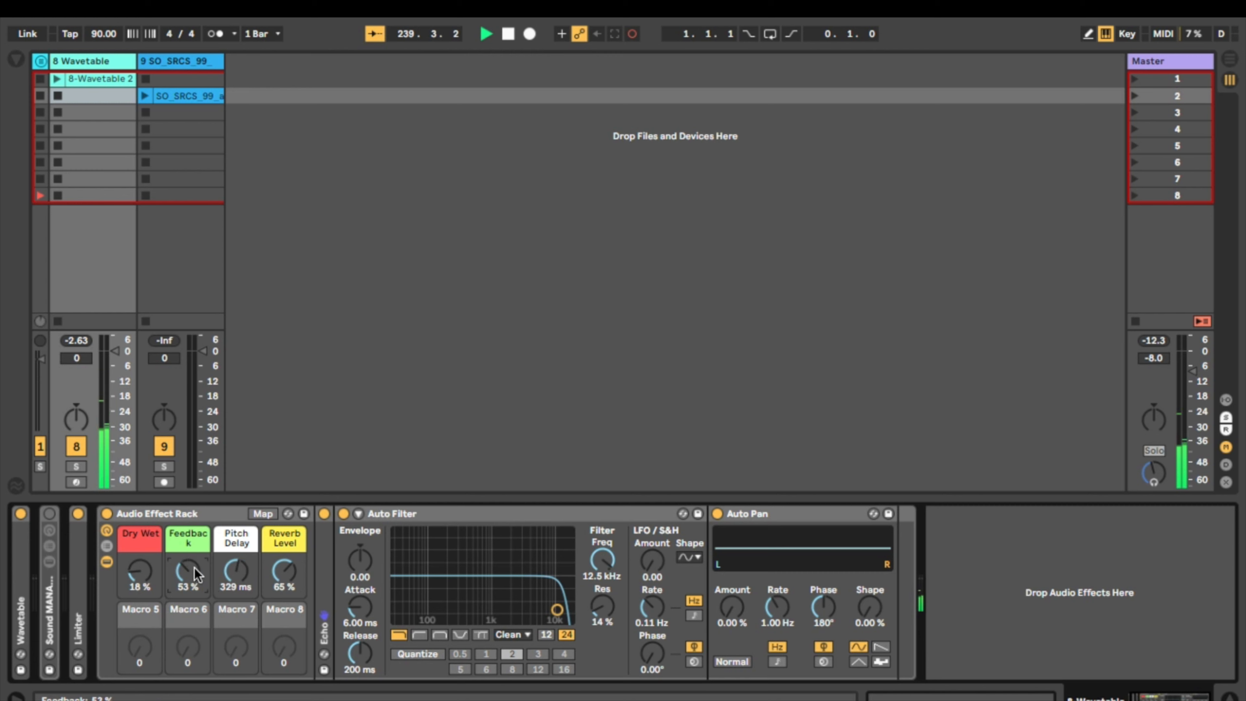
Step: Try Auto Filter's high-pass type at 4.98 kHz, then return to low-pass with the frequency at 1.25 kHz and resonance at 27 %
click(484, 519)
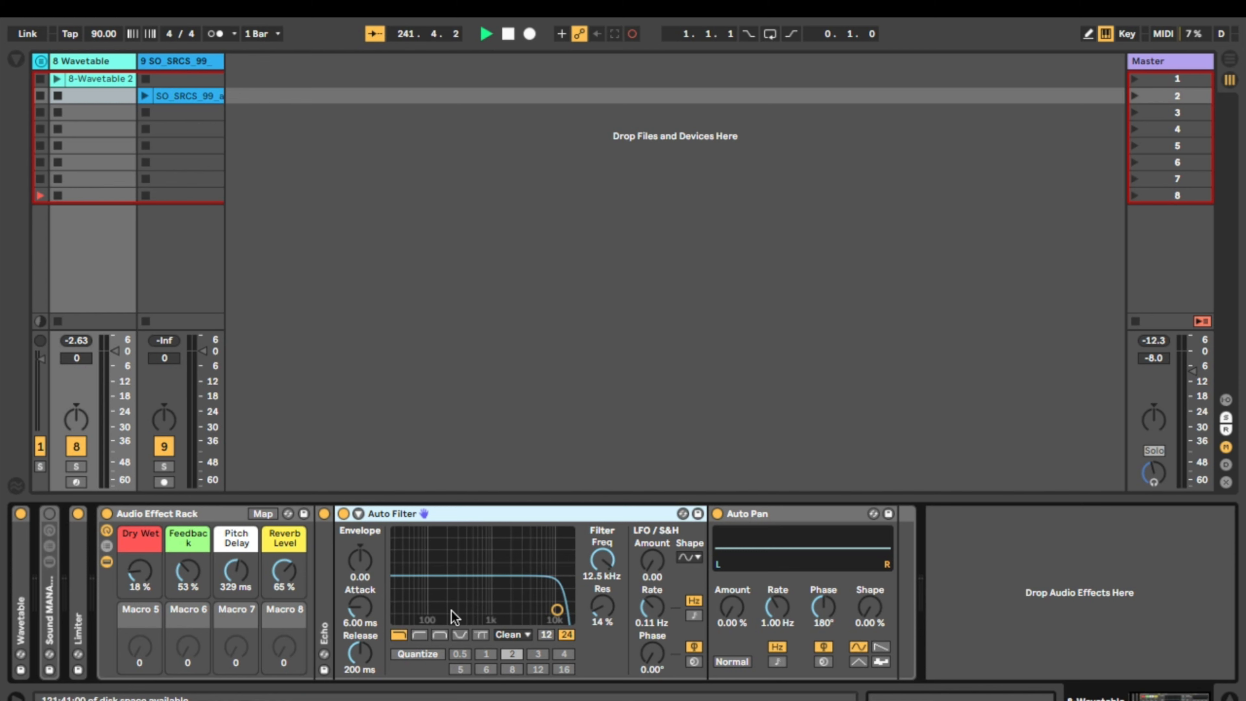
mouse_move(547, 611)
mouse_down()
mouse_move(500, 586)
mouse_move(419, 599)
mouse_move(564, 609)
mouse_move(436, 611)
mouse_move(533, 610)
mouse_up()
click(418, 634)
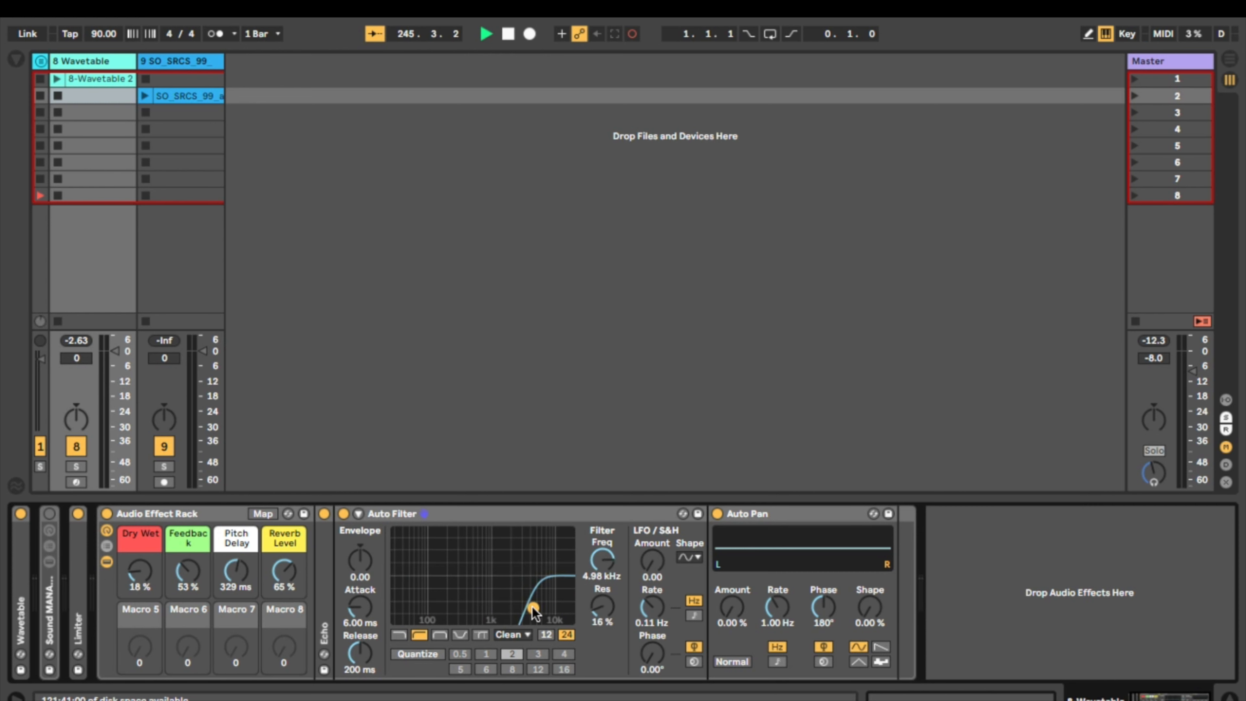
click(400, 635)
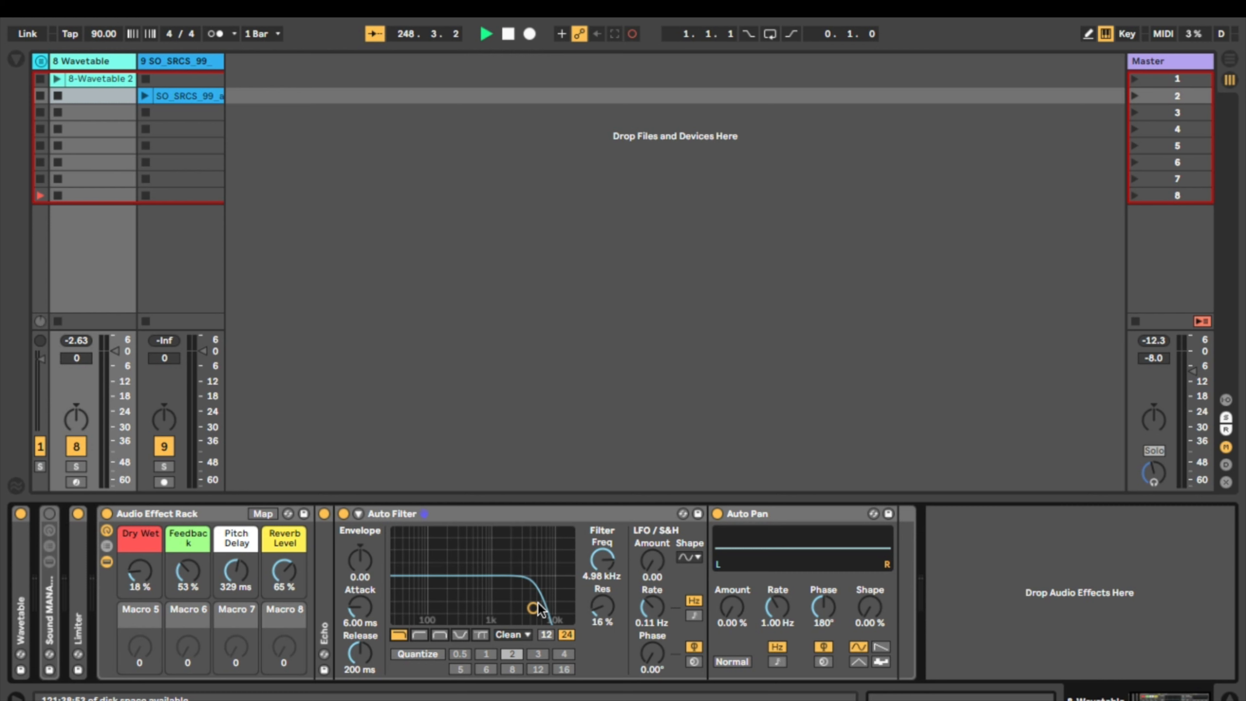
drag(535, 607, 496, 599)
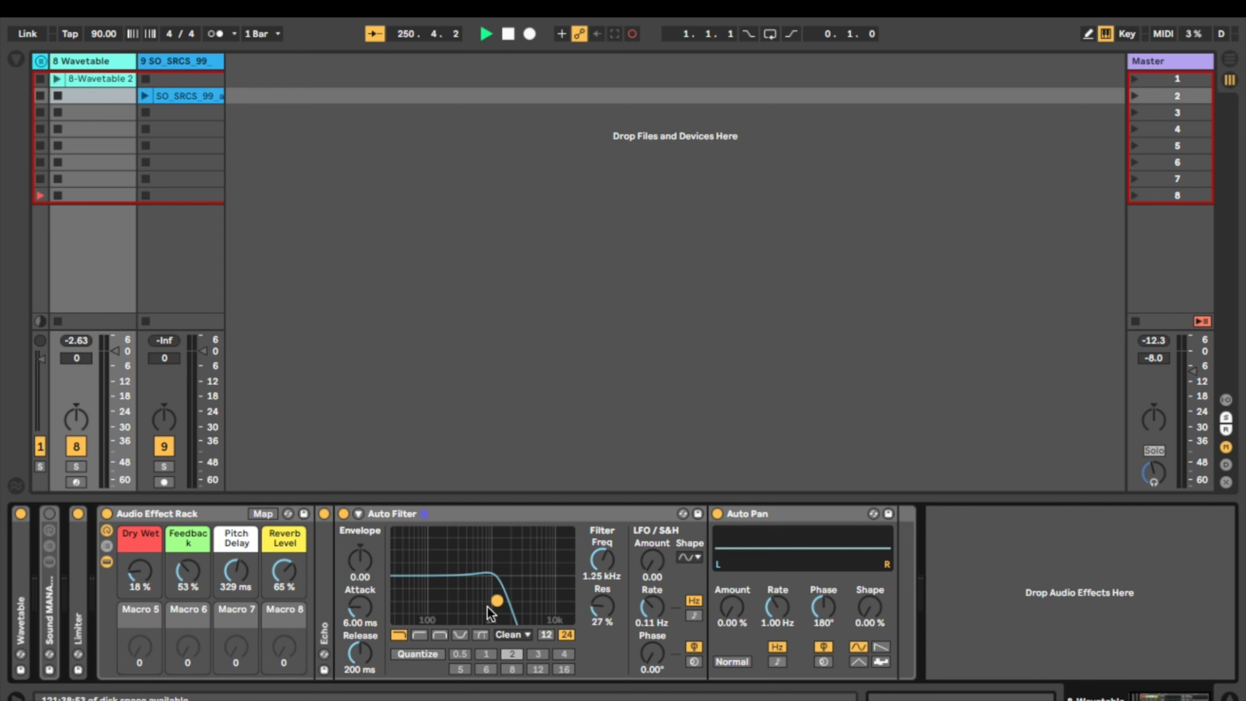
Step: Play the Wetabletable clip through the low-pass filter at 1.34 kHz, with Feedback at 119 % and Pitch Delay at 738 ms
click(58, 79)
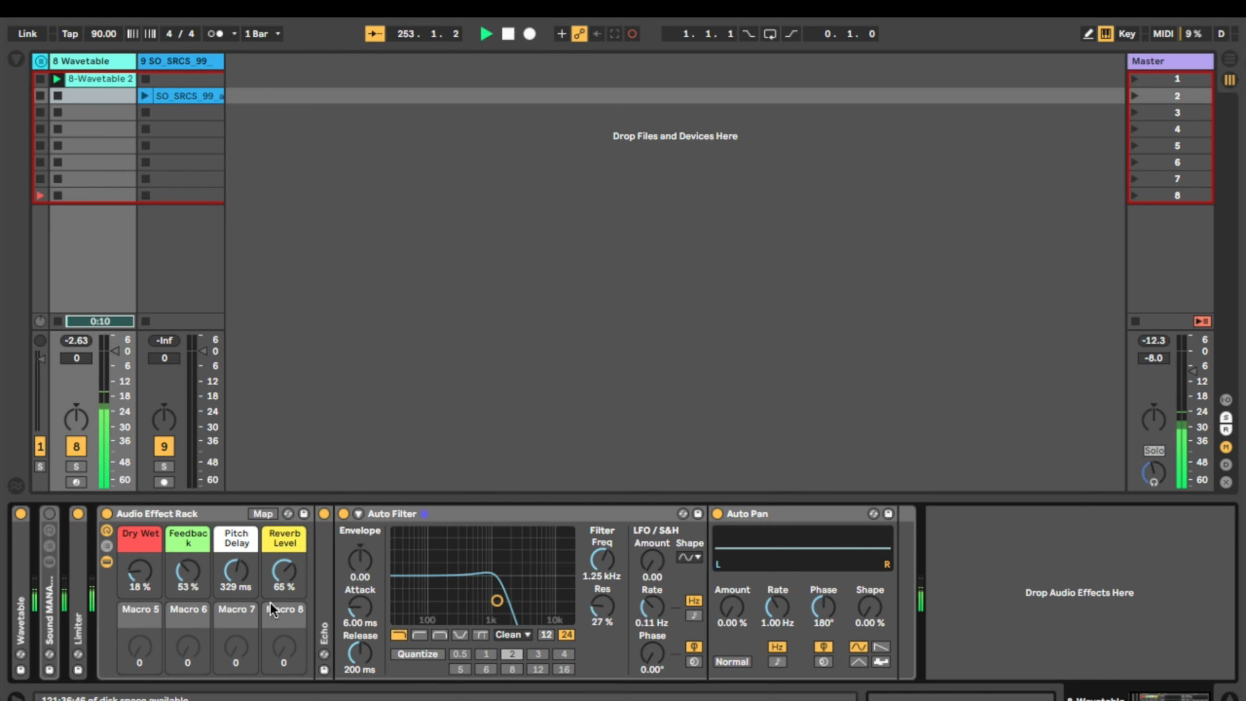
drag(499, 598, 486, 592)
drag(184, 580, 184, 525)
drag(235, 578, 186, 573)
mouse_move(484, 594)
mouse_down()
mouse_move(475, 588)
mouse_move(556, 598)
mouse_move(412, 601)
mouse_move(498, 599)
mouse_up()
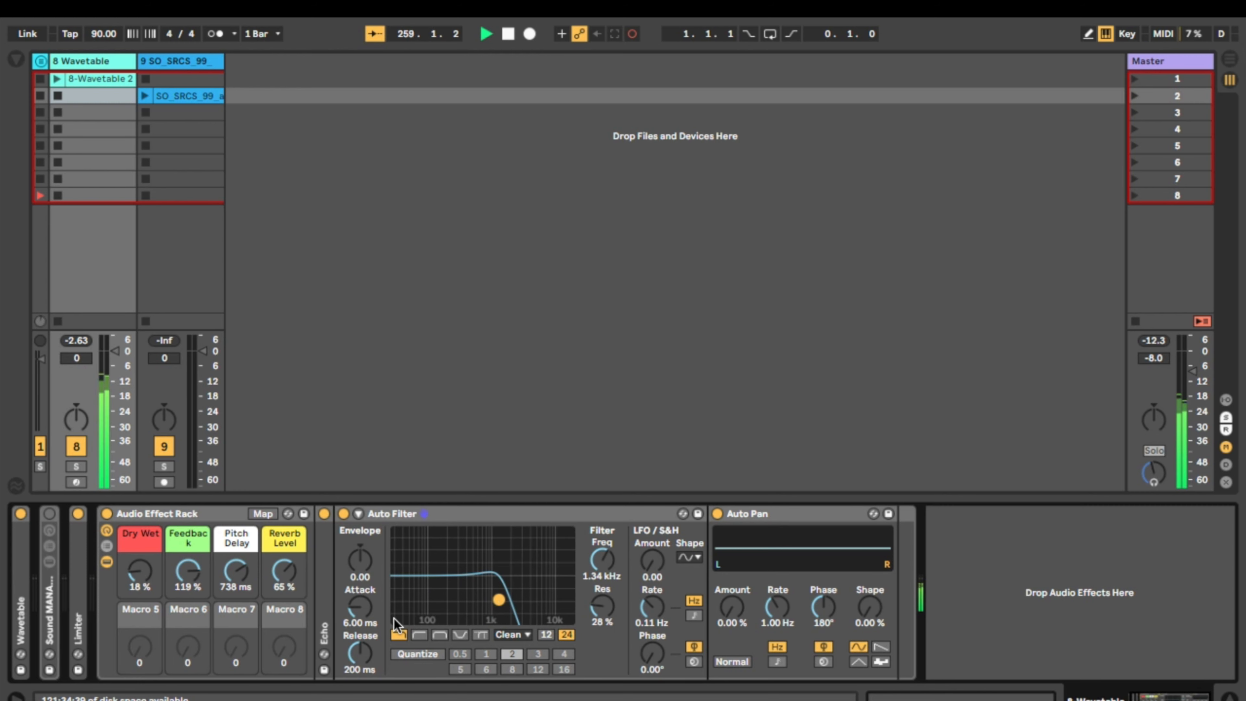
Step: Switch Auto Filter to high-pass at 171 Hz with 12 % resonance, and set Pitch Delay to 1.41 s and Feedback to 11 %
drag(499, 599, 464, 602)
click(419, 632)
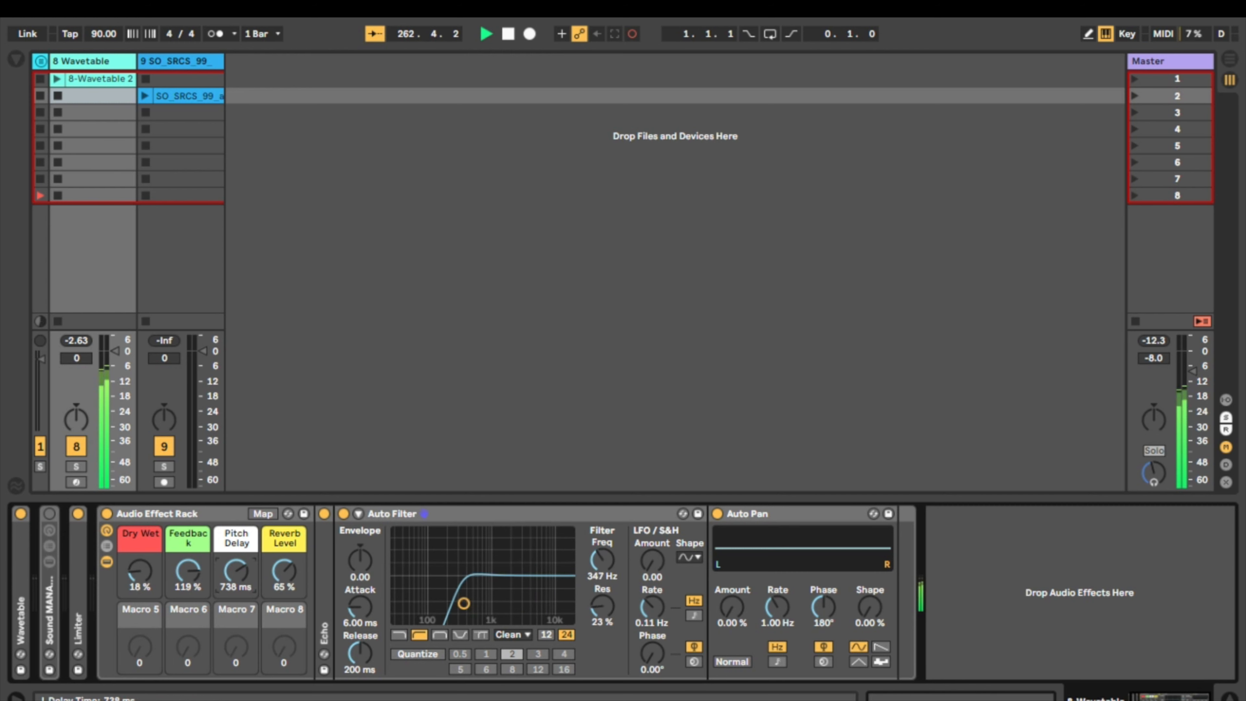
drag(236, 570, 181, 590)
drag(463, 603, 445, 611)
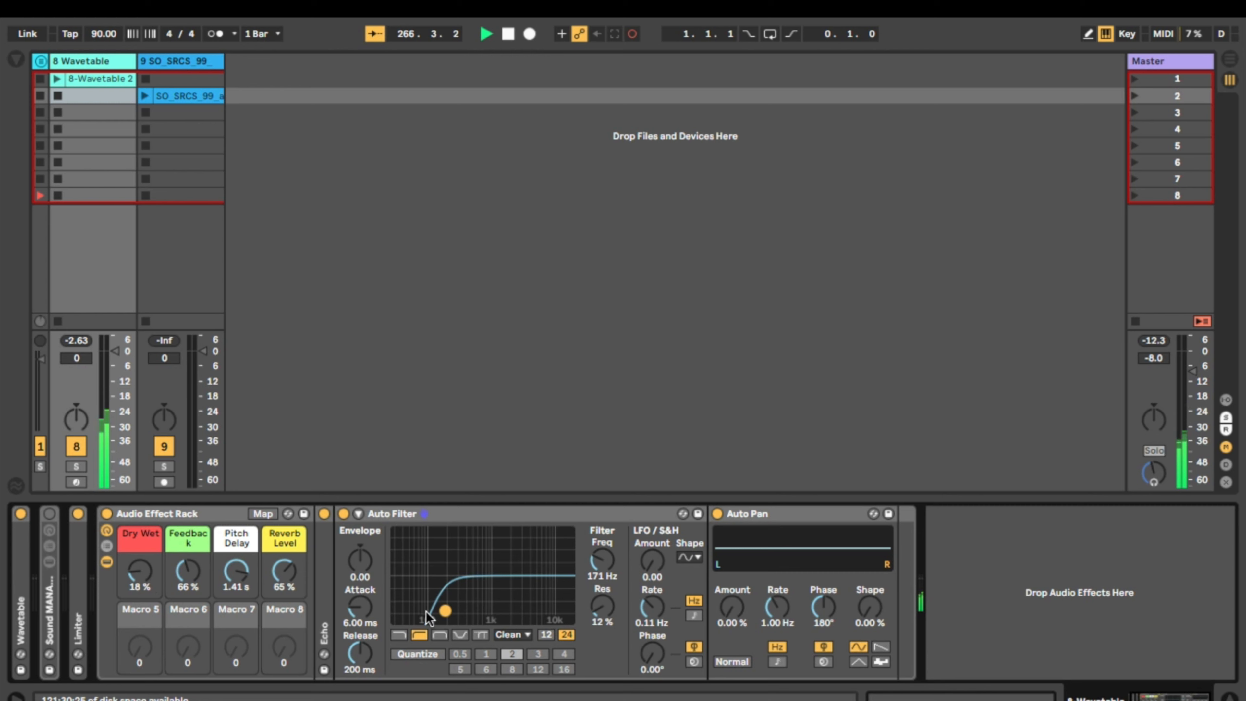
drag(185, 573, 185, 608)
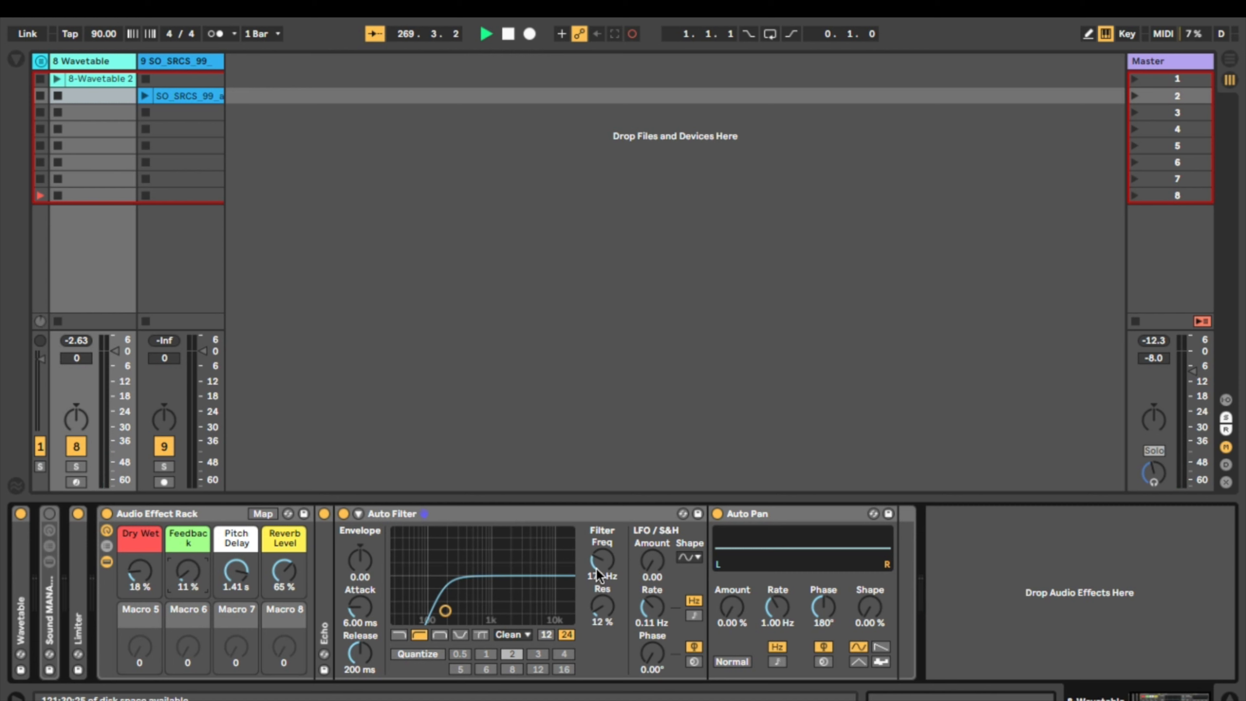
Step: Raise Auto Filter's frequency to 552 Hz and map it to Macro 5 of the rack
drag(597, 569, 596, 548)
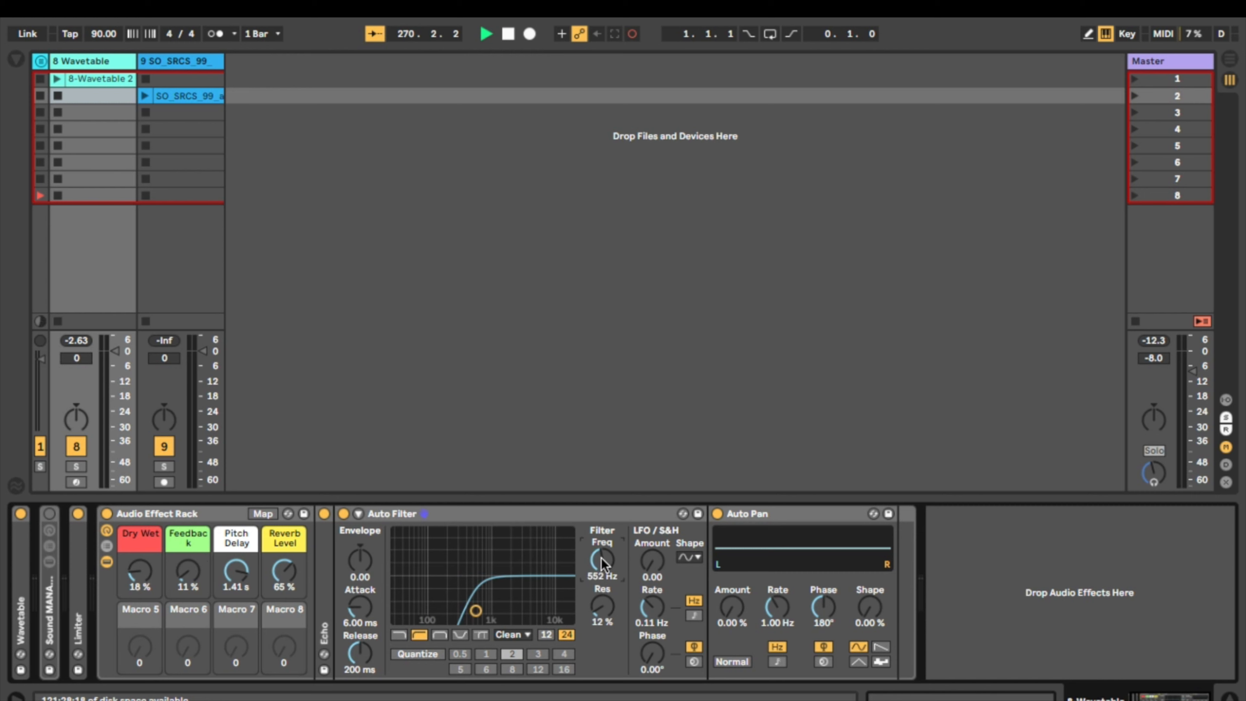
right_click(601, 558)
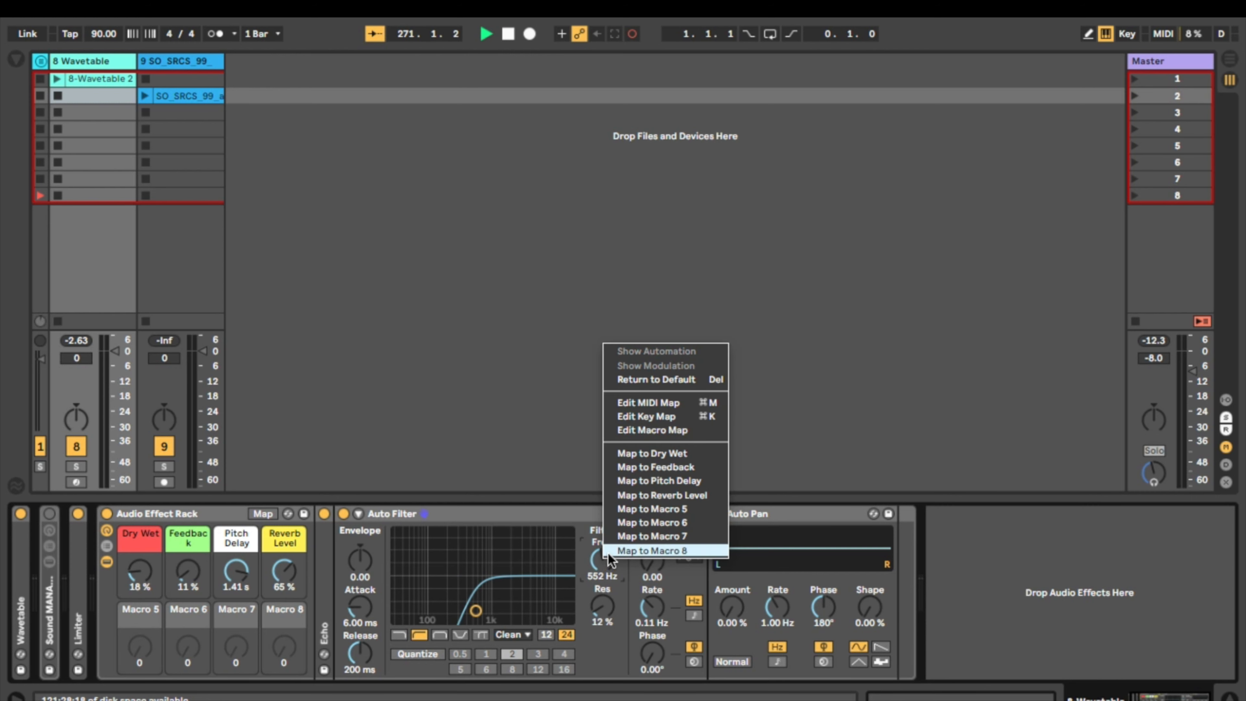
click(633, 511)
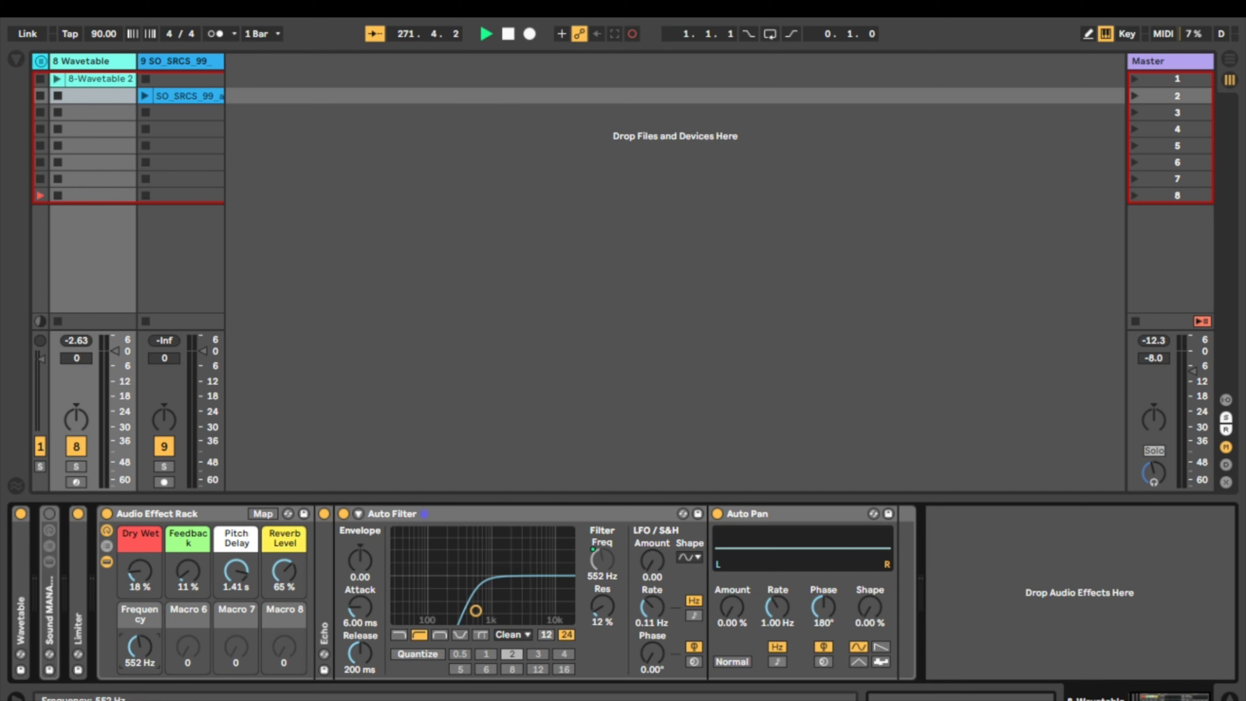
Step: Colour the Frequency macro dark yellow and set it to 486 Hz
mouse_move(140, 646)
mouse_down()
mouse_move(140, 633)
mouse_move(140, 668)
mouse_up()
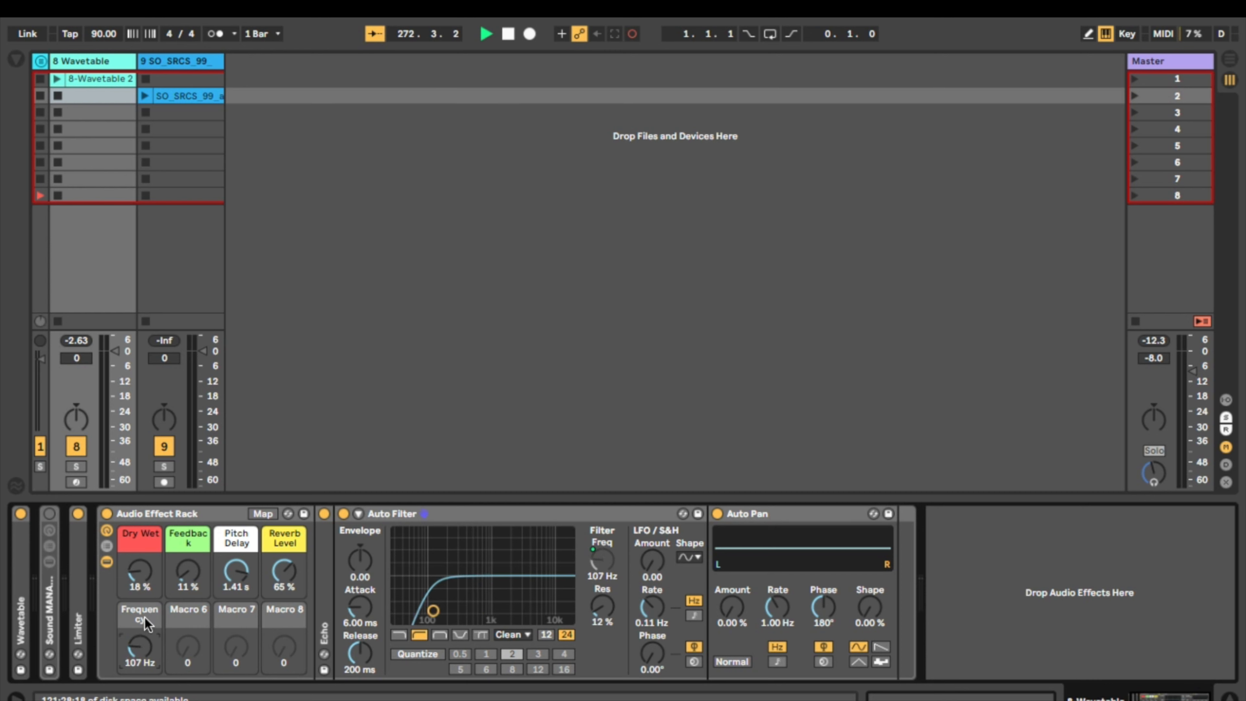
right_click(145, 617)
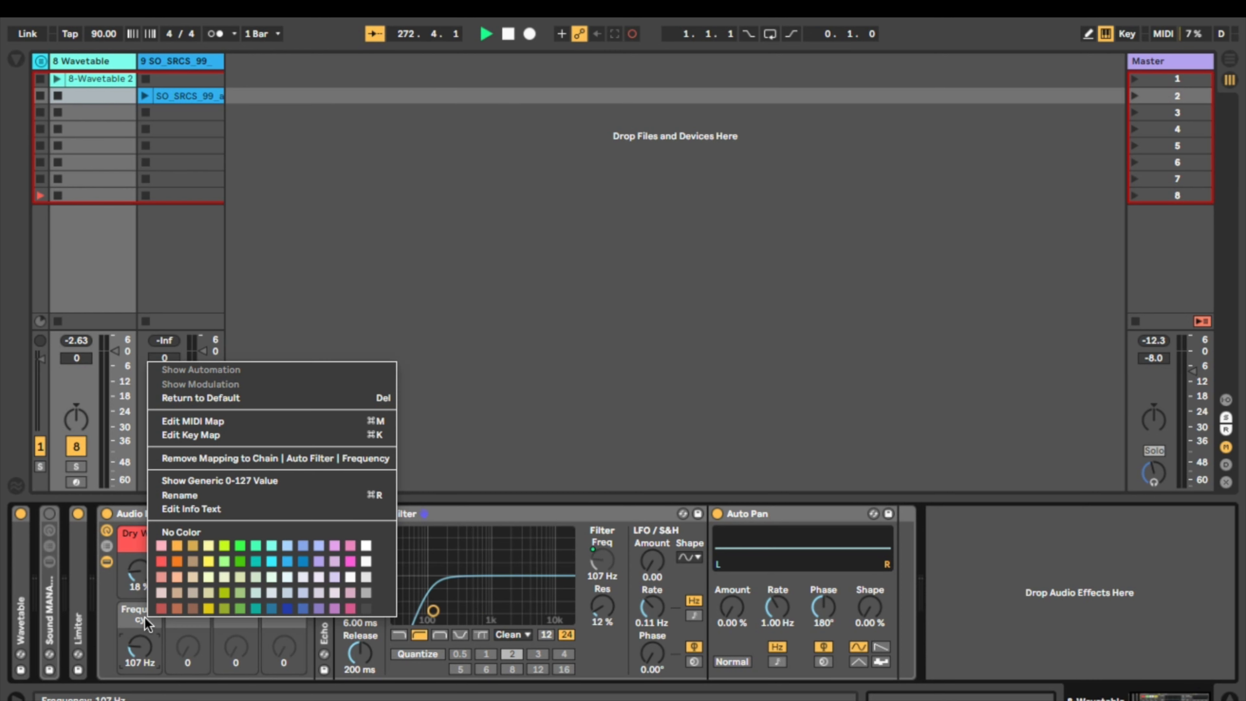
click(209, 609)
mouse_move(143, 651)
mouse_down()
mouse_move(143, 617)
mouse_move(143, 639)
mouse_up()
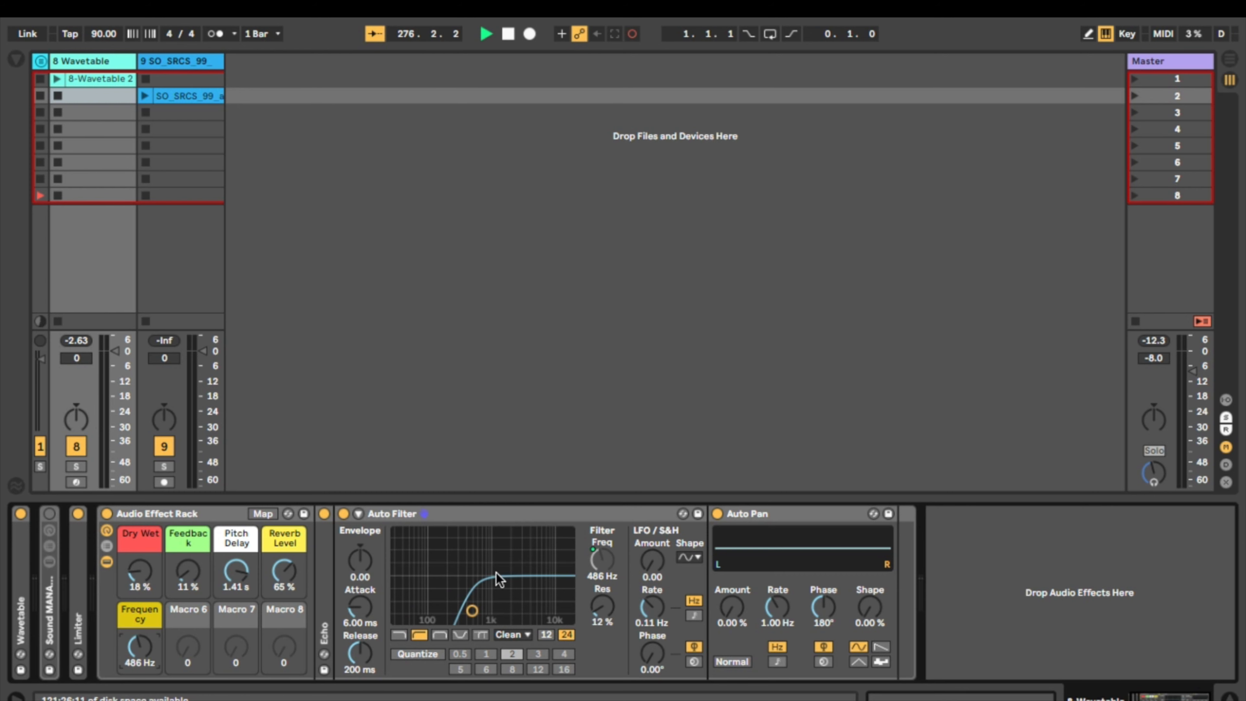
Step: Fold the Auto Filter device, unfold it once more, and leave it folded
click(465, 519)
double_click(464, 515)
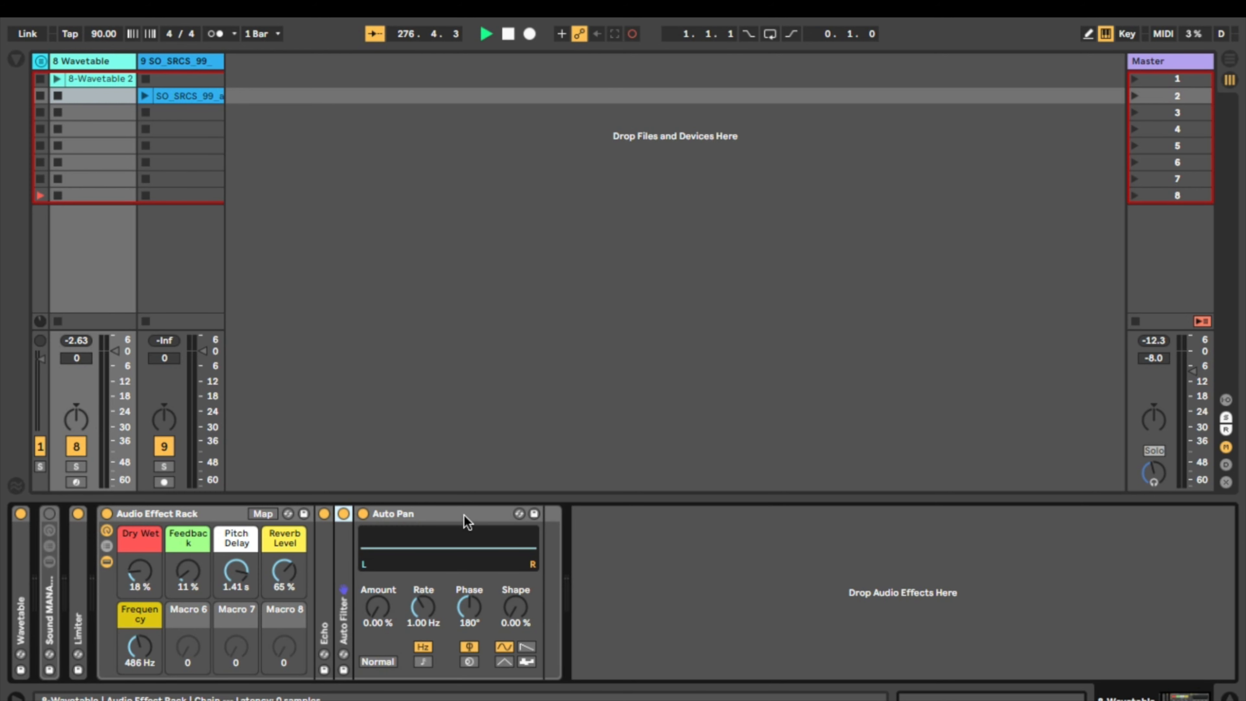
double_click(341, 565)
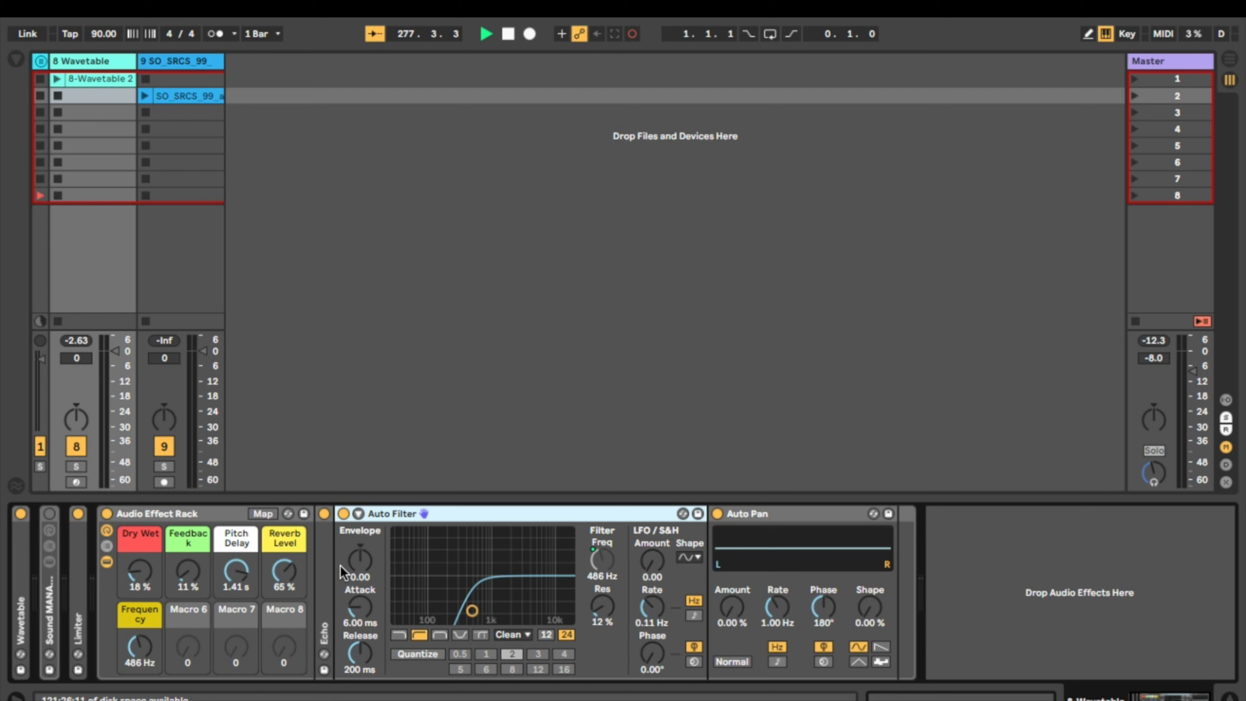
double_click(450, 514)
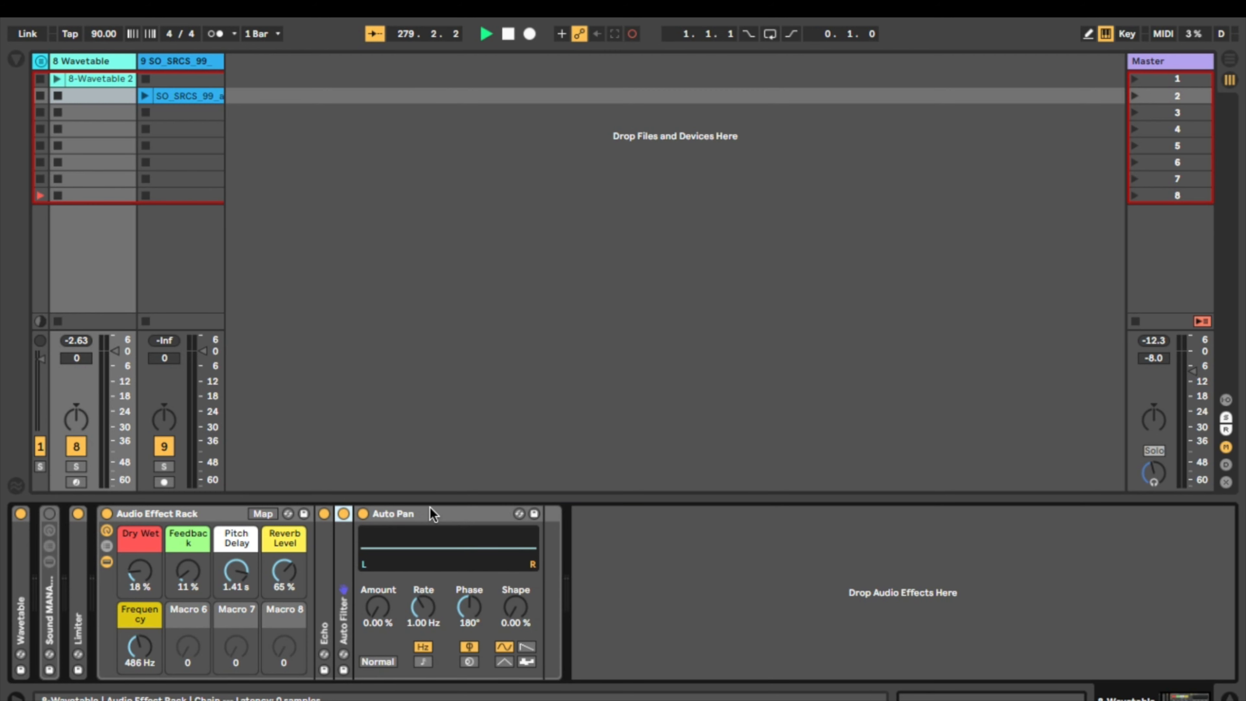
Step: Set Auto Pan's Amount to 93.7 % and Rate to 0.98 Hz, auditioning the Wetable clip before stopping it
click(409, 515)
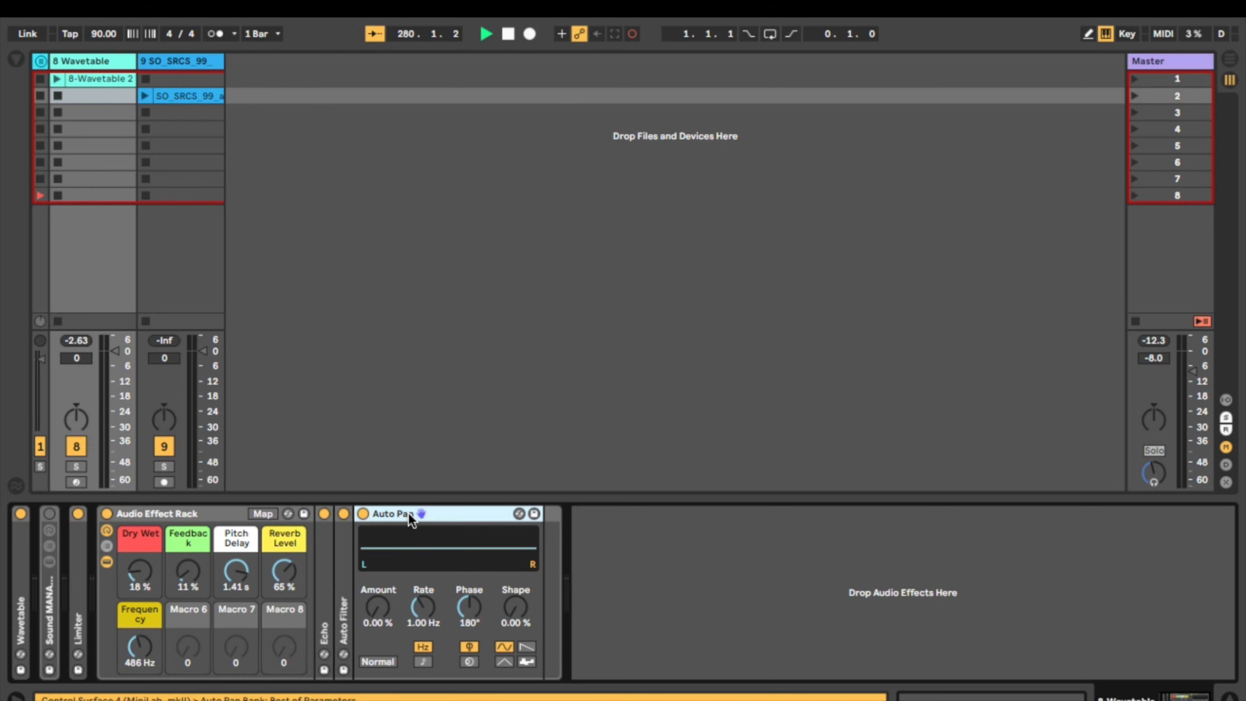
click(382, 613)
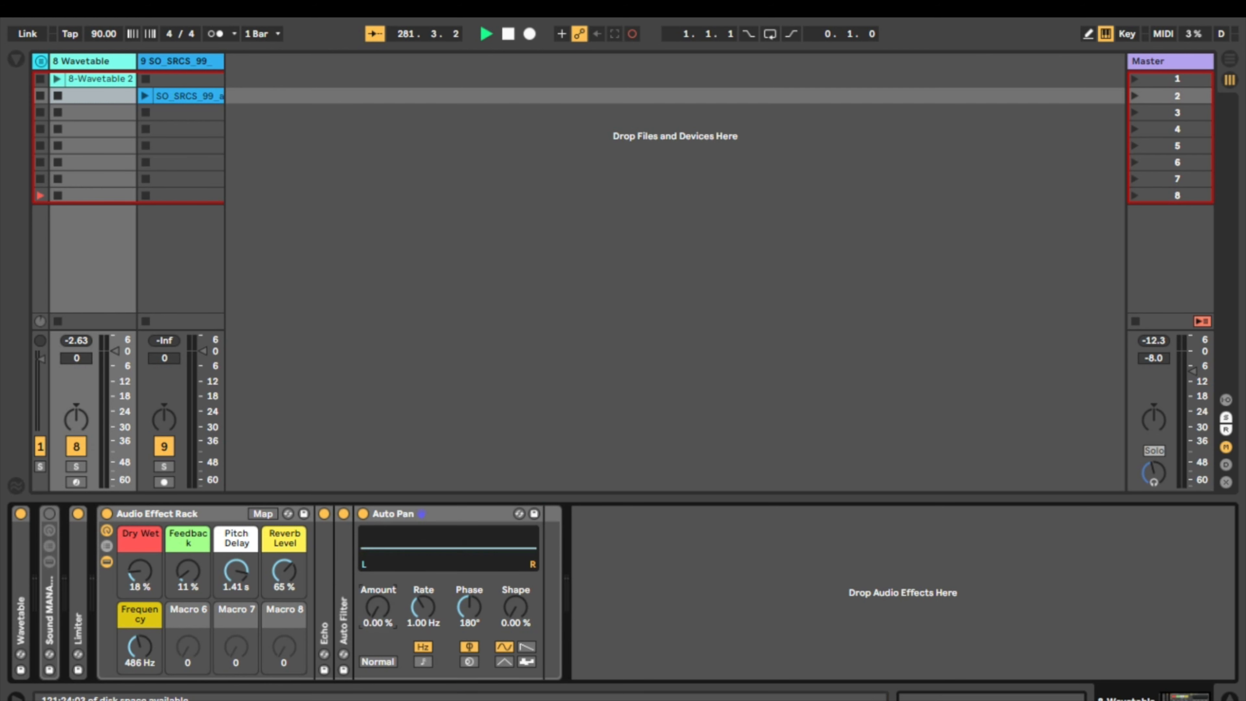
drag(378, 608, 379, 515)
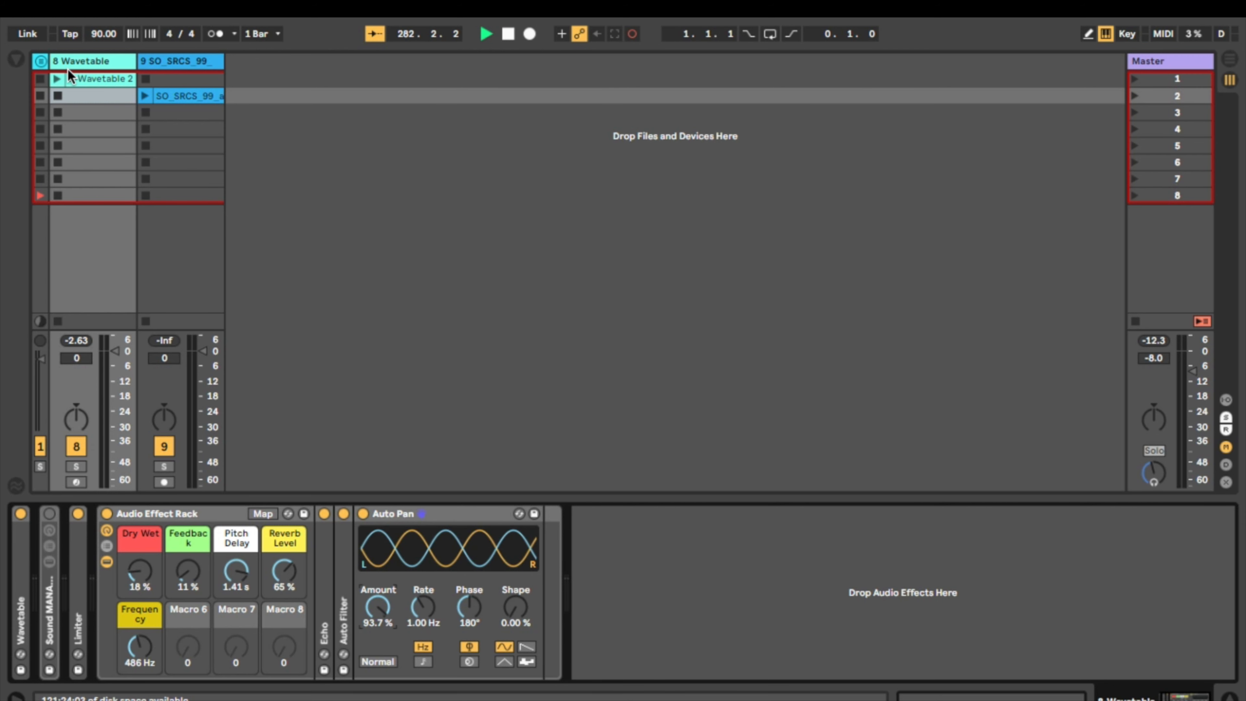
click(57, 79)
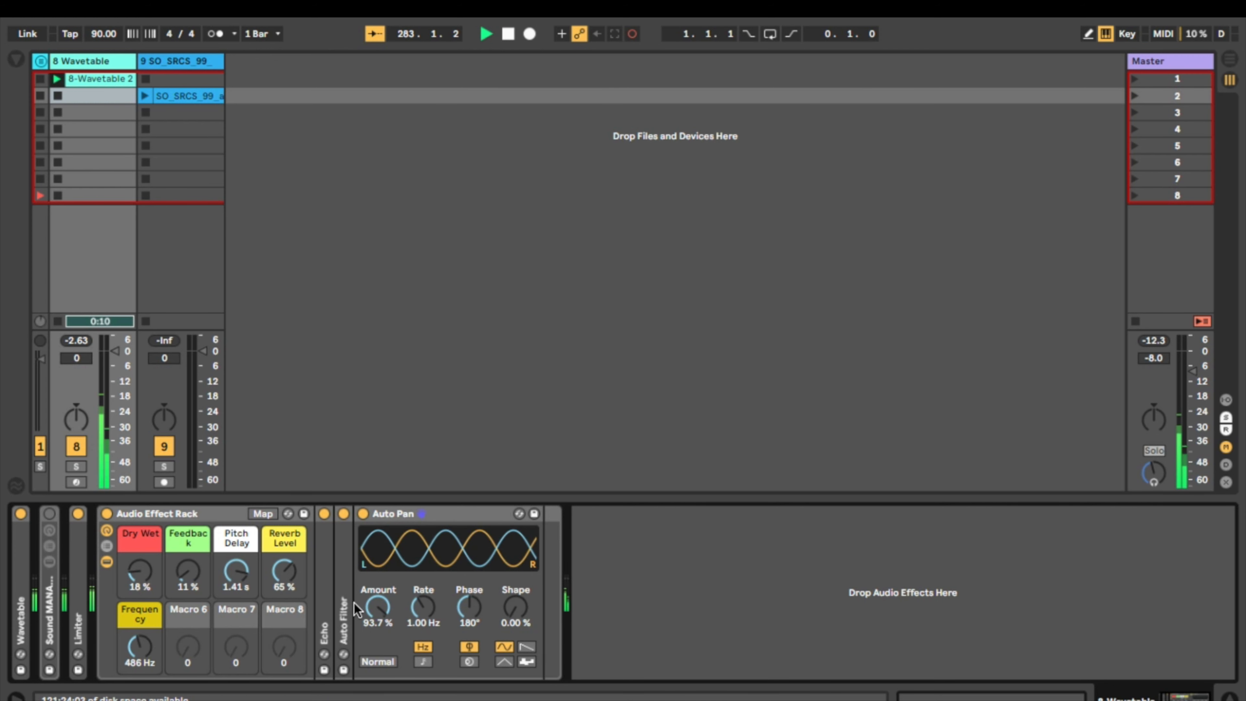
mouse_move(422, 608)
mouse_down()
mouse_move(422, 554)
mouse_move(423, 609)
mouse_up()
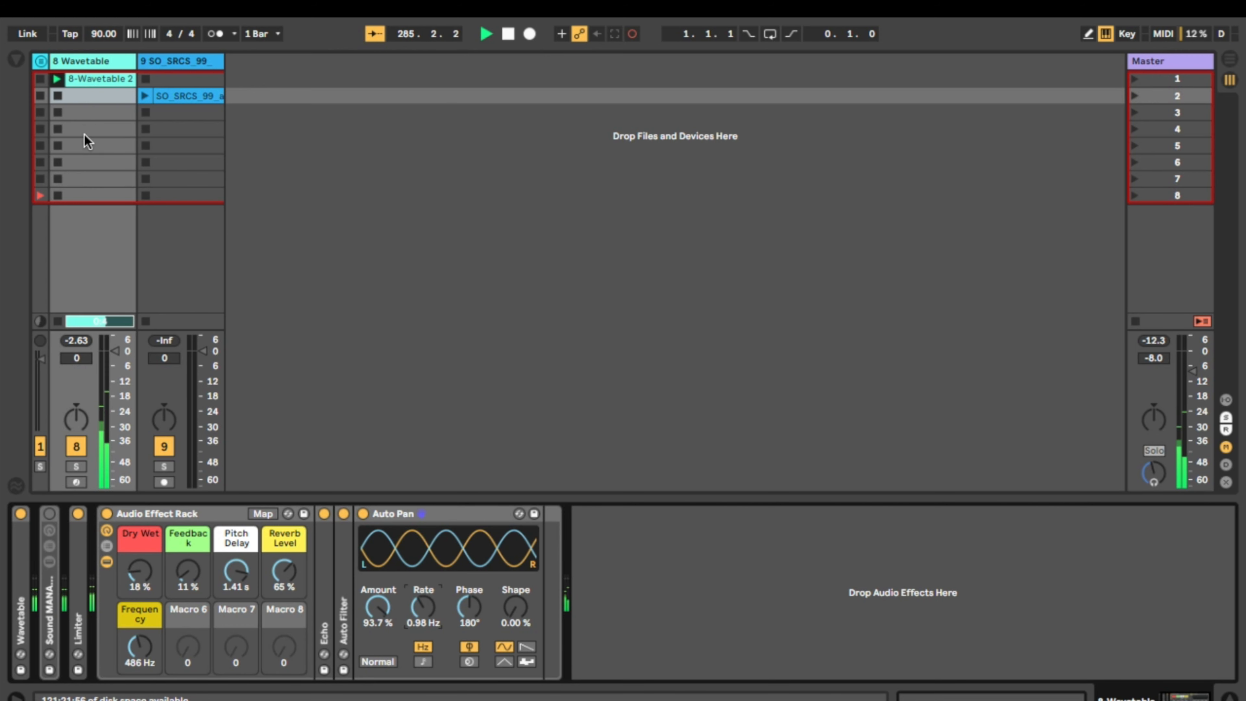
click(58, 96)
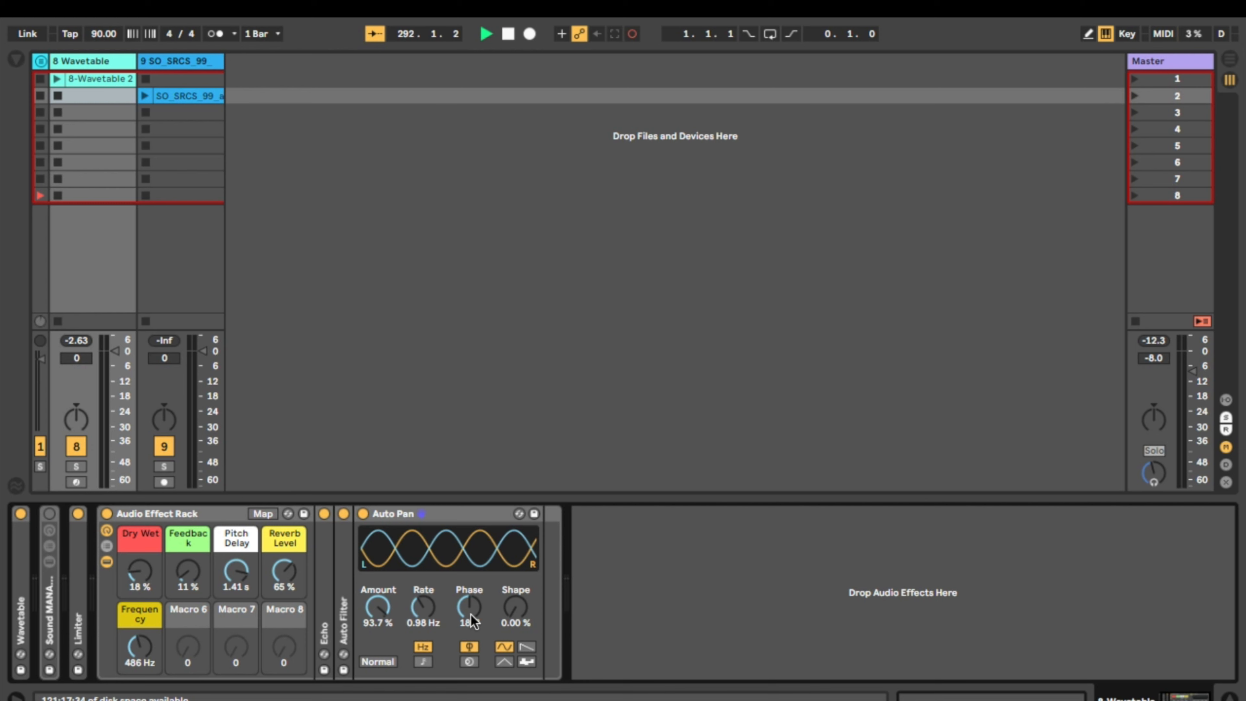
Step: Set Auto Pan's Phase to 0° and sweep its Amount down to zero and back up to 100 %
drag(471, 611, 472, 644)
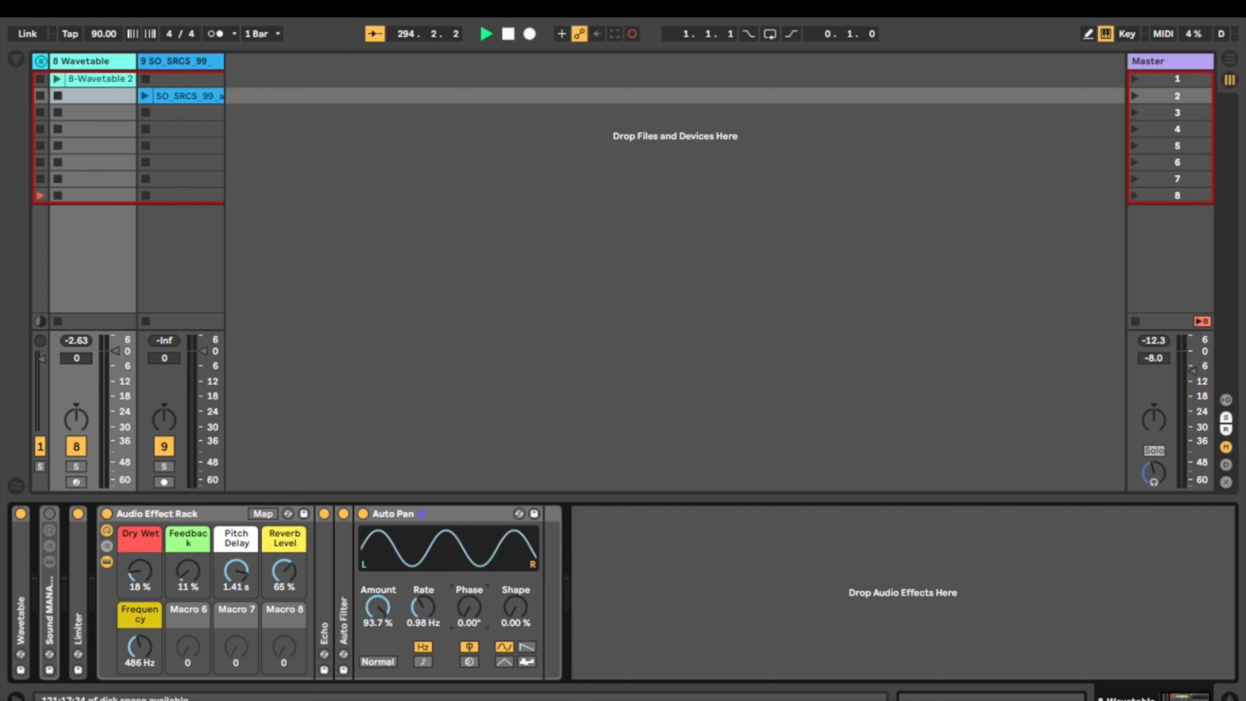
mouse_move(471, 644)
mouse_down()
mouse_move(472, 627)
mouse_move(471, 644)
mouse_up()
drag(373, 608, 373, 679)
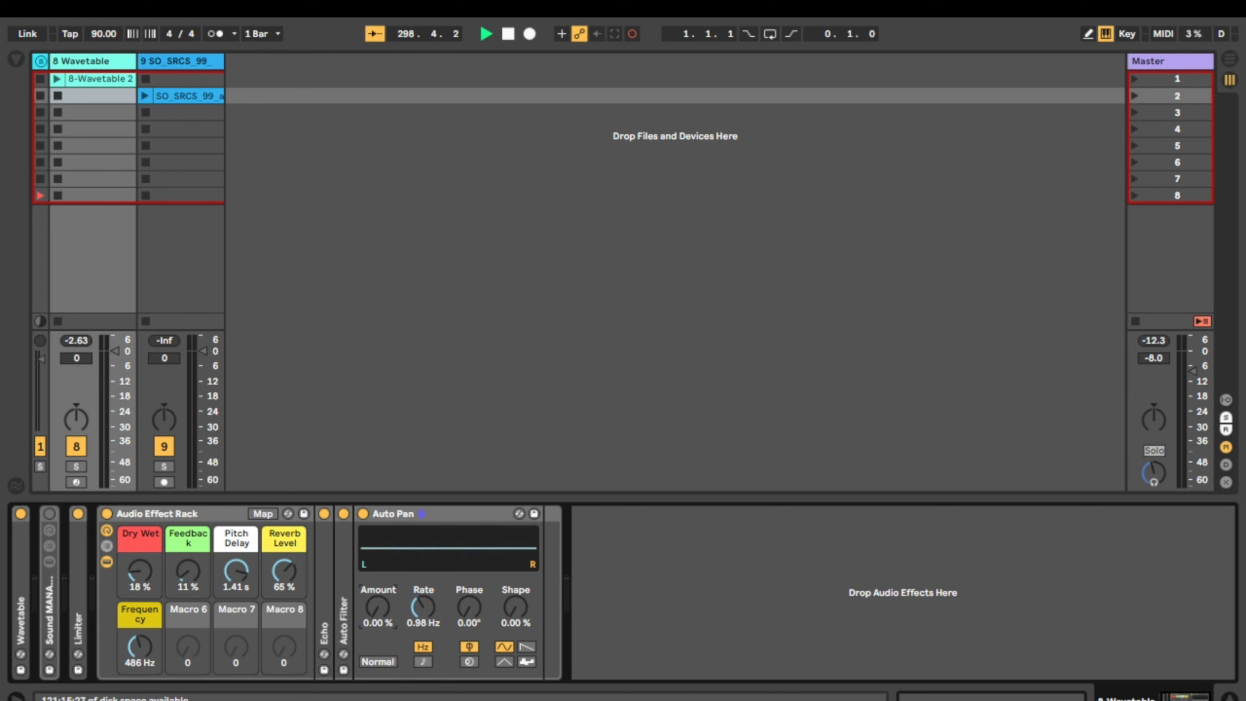
drag(375, 609, 375, 540)
Step: Map Auto Pan's Amount to Macro 6 of the rack and keep the macro at 100 %
right_click(373, 608)
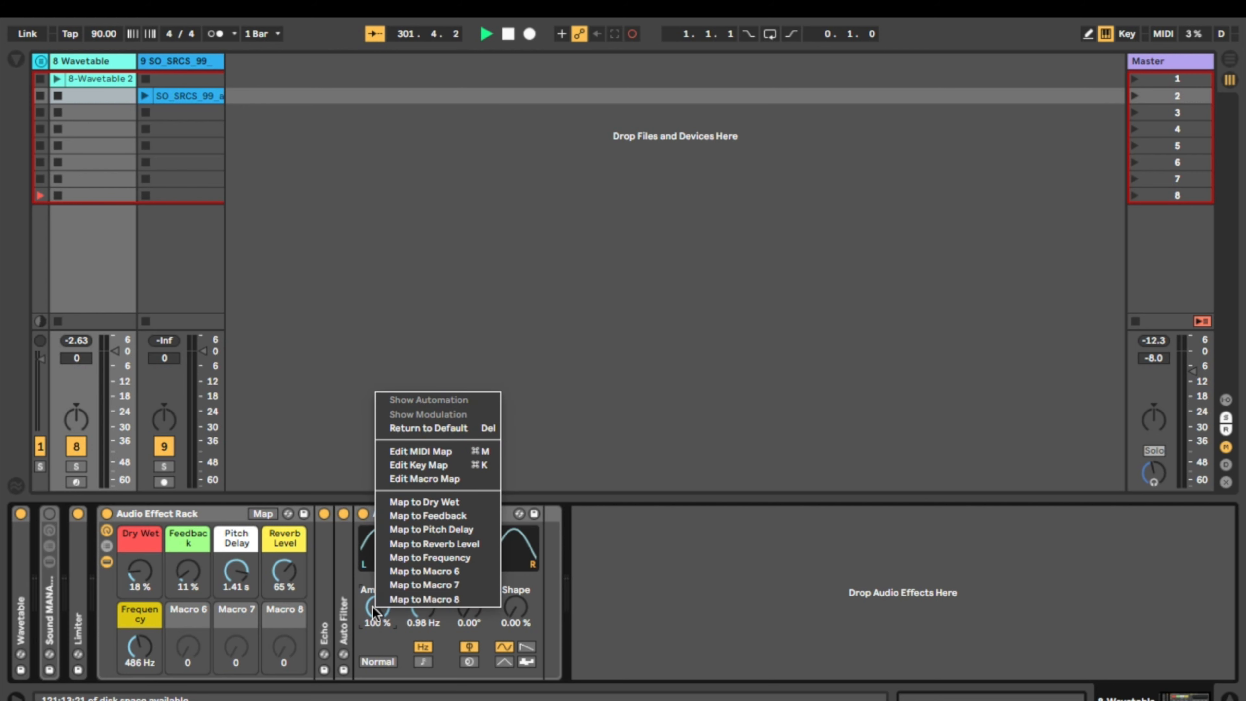
click(397, 565)
mouse_move(200, 651)
mouse_down()
mouse_move(201, 697)
mouse_move(200, 652)
mouse_up()
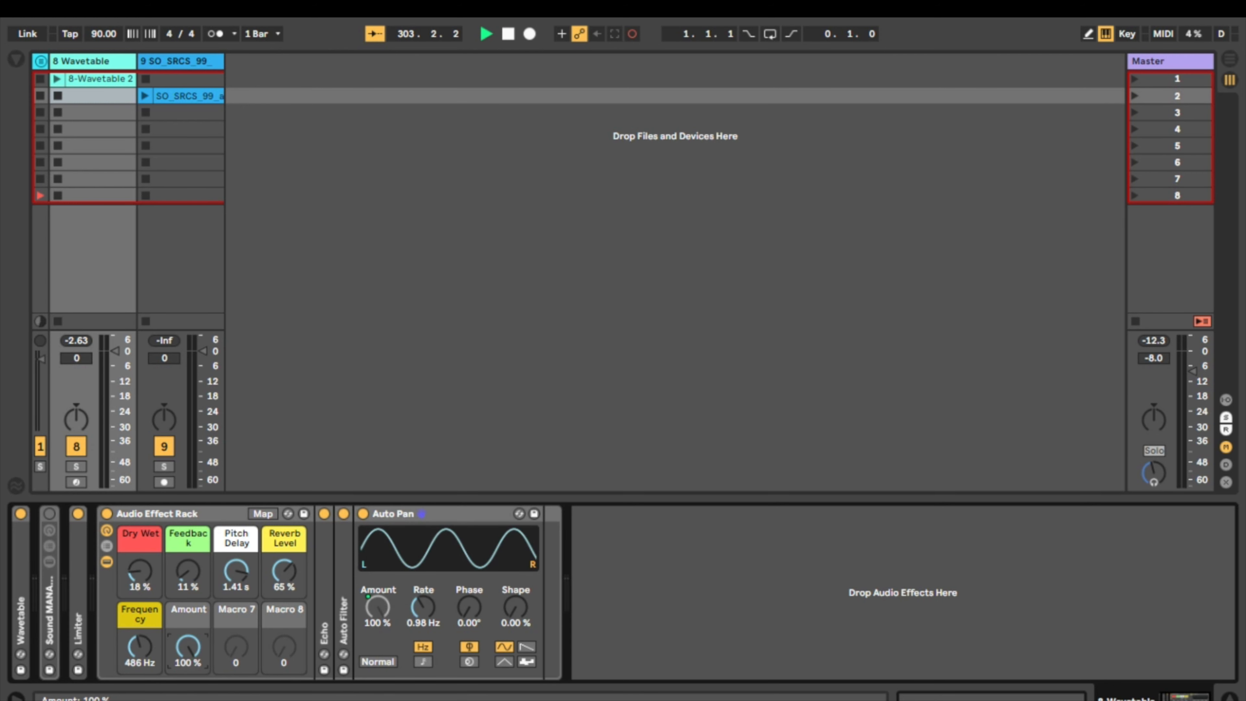
Step: Audition the clip while toggling the Amount macro between 0 and 100 %, setting Feedback to 135 % and Pitch Delay to 284 ms
click(56, 79)
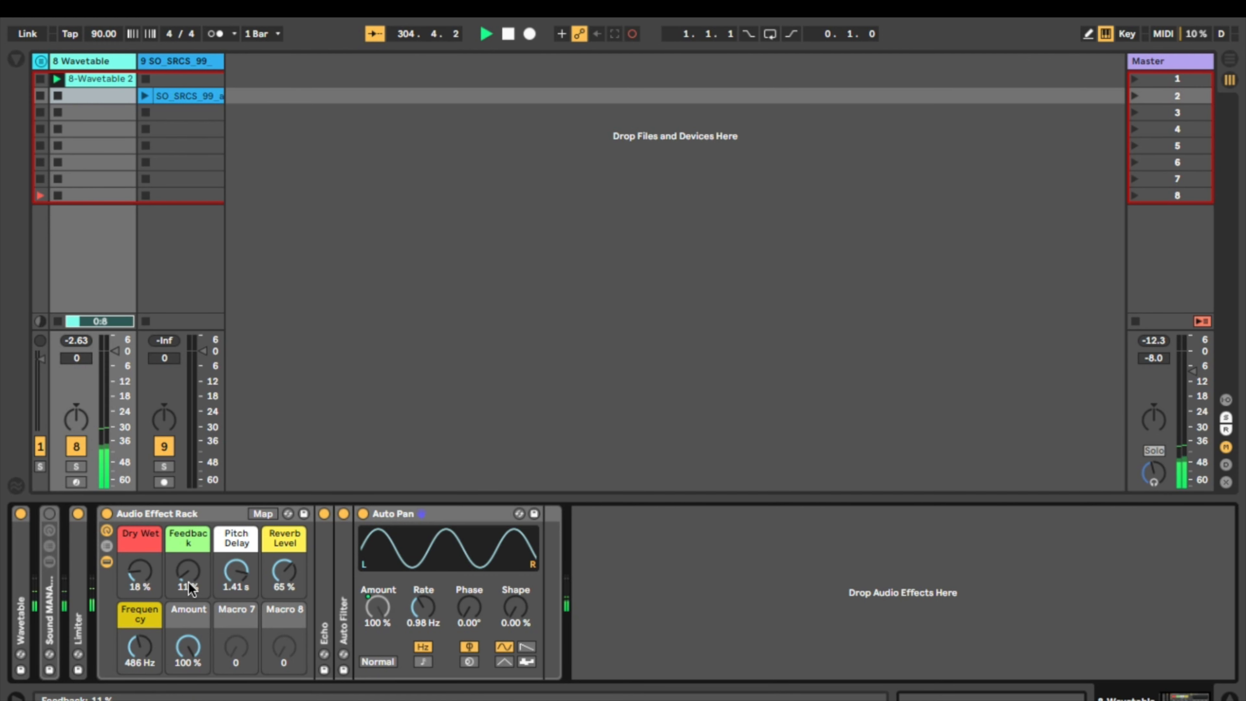
drag(189, 587, 186, 575)
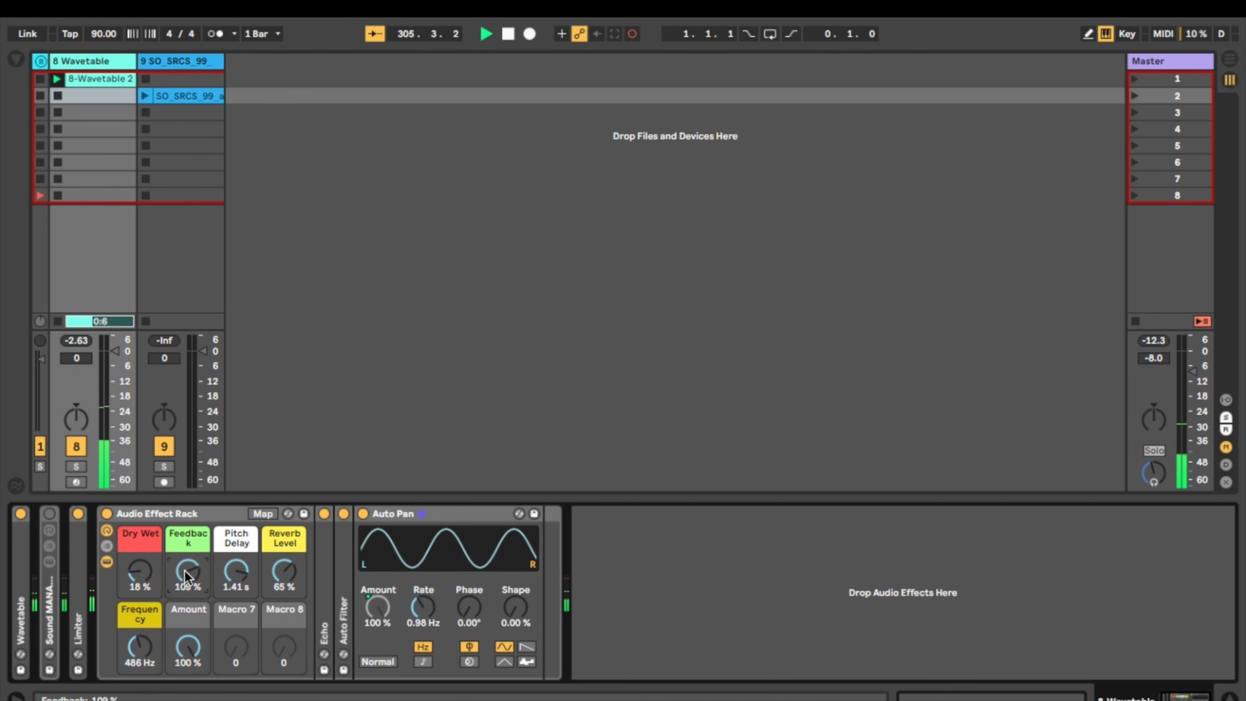
drag(188, 648, 188, 692)
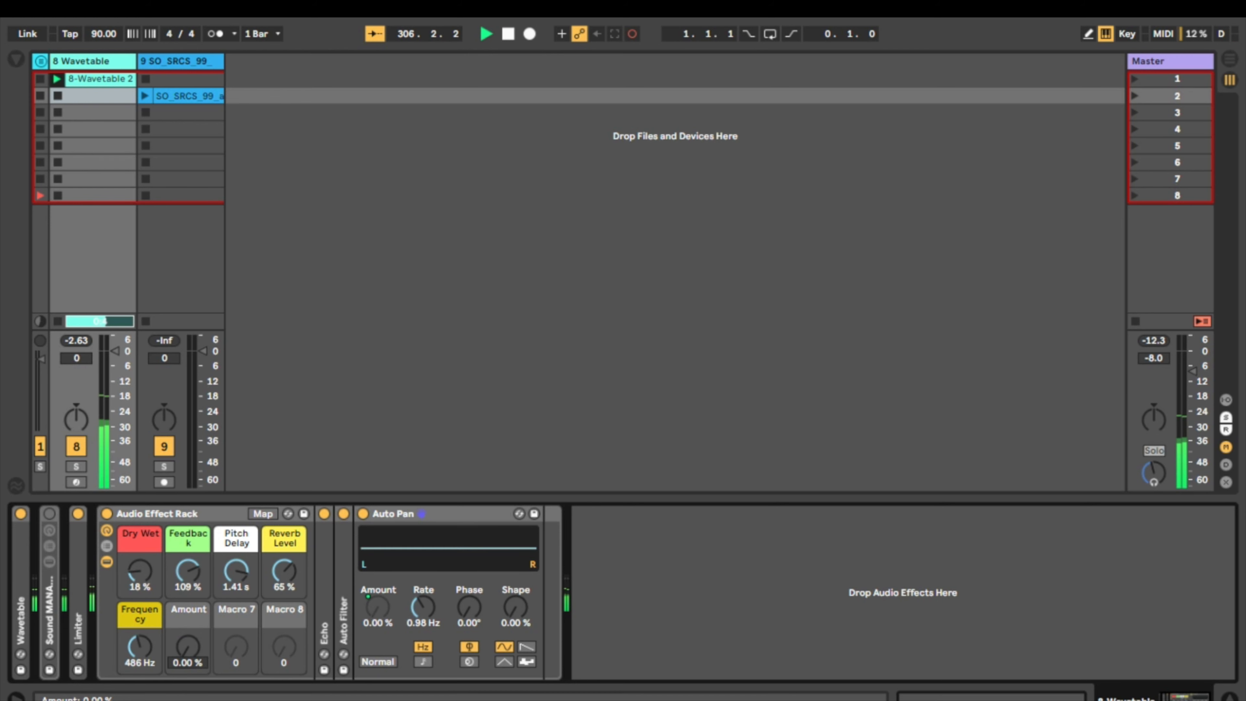
drag(188, 574, 234, 606)
drag(378, 607, 378, 540)
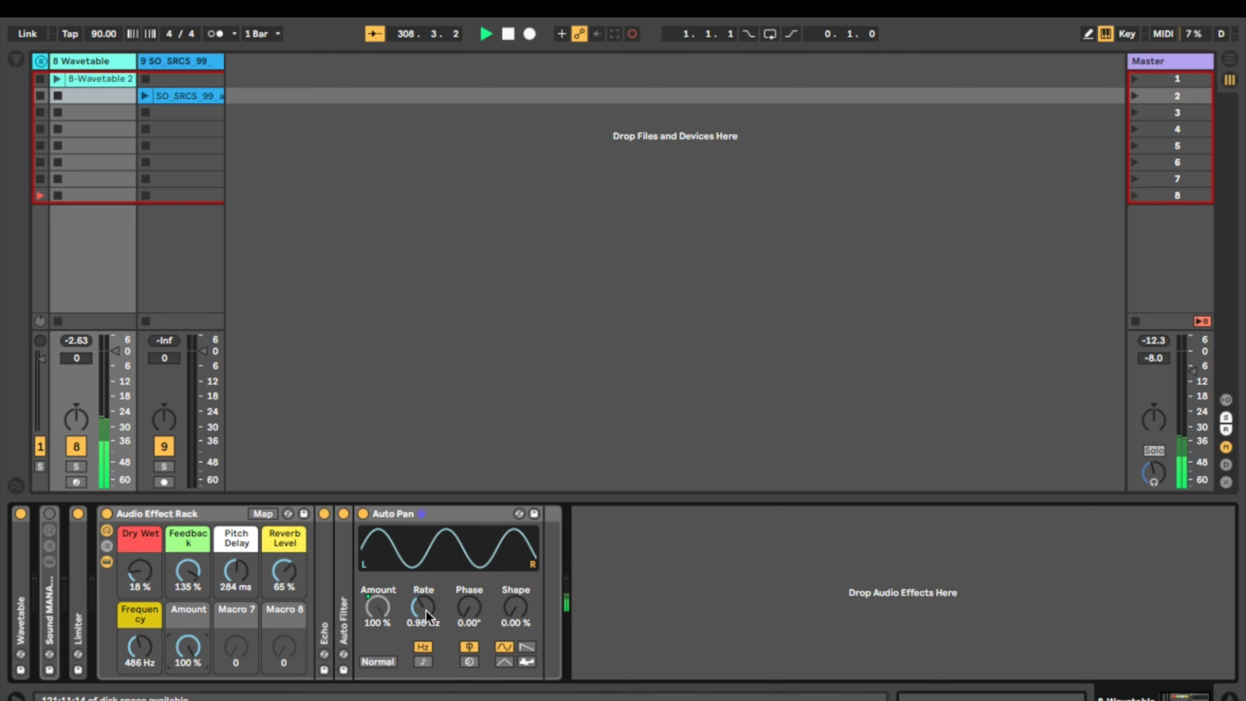
Step: Set Auto Pan's Rate to 3.85 Hz and the rack's Feedback to 48 %, mapping the Rate to Macro 7
drag(426, 611, 426, 579)
drag(188, 571, 188, 601)
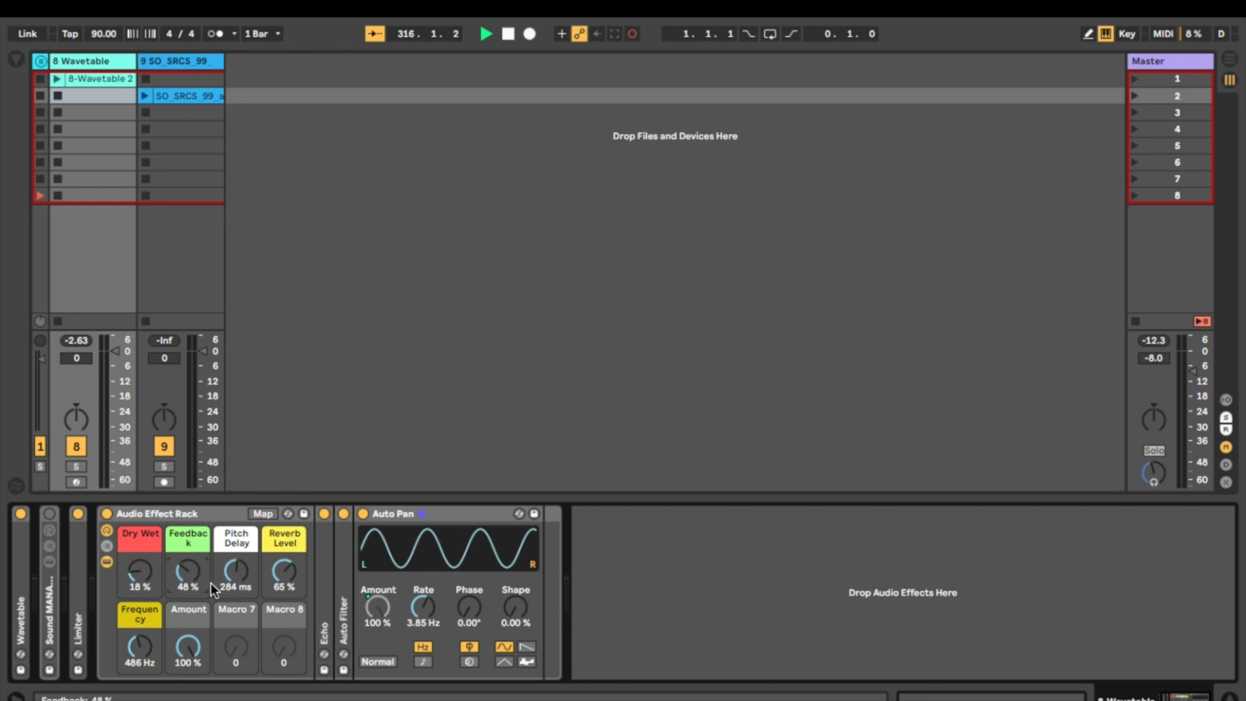
right_click(417, 609)
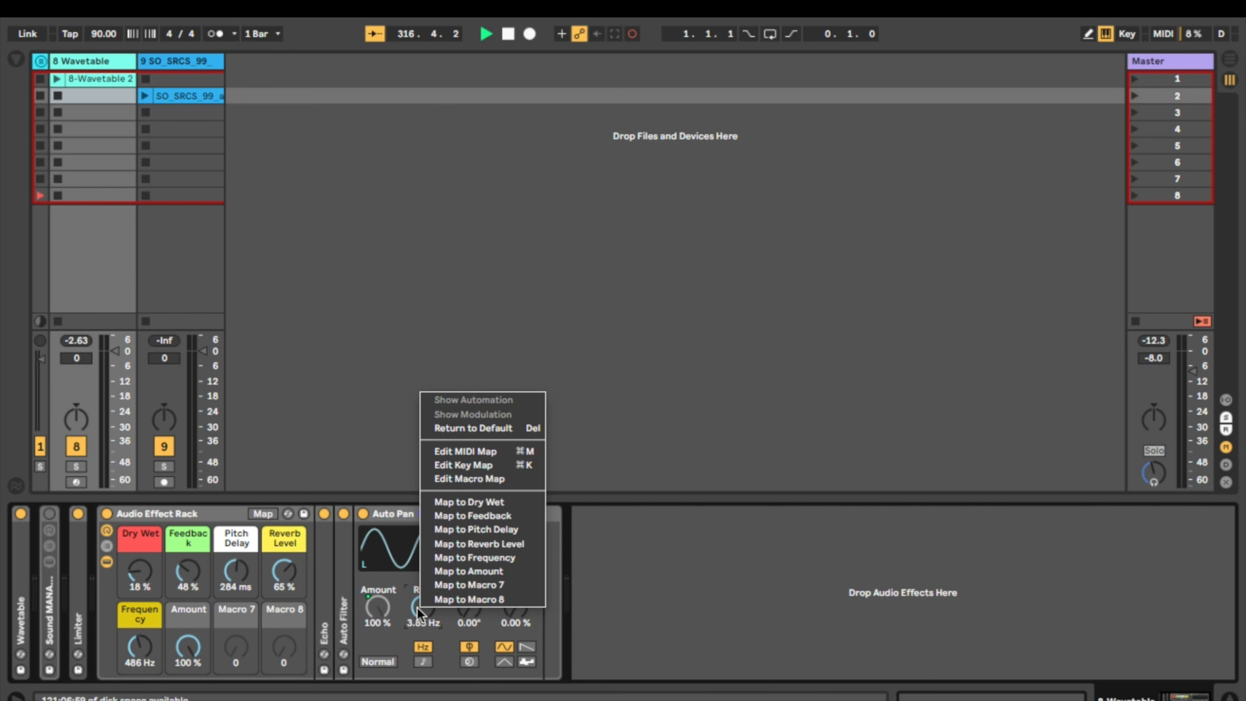
click(421, 585)
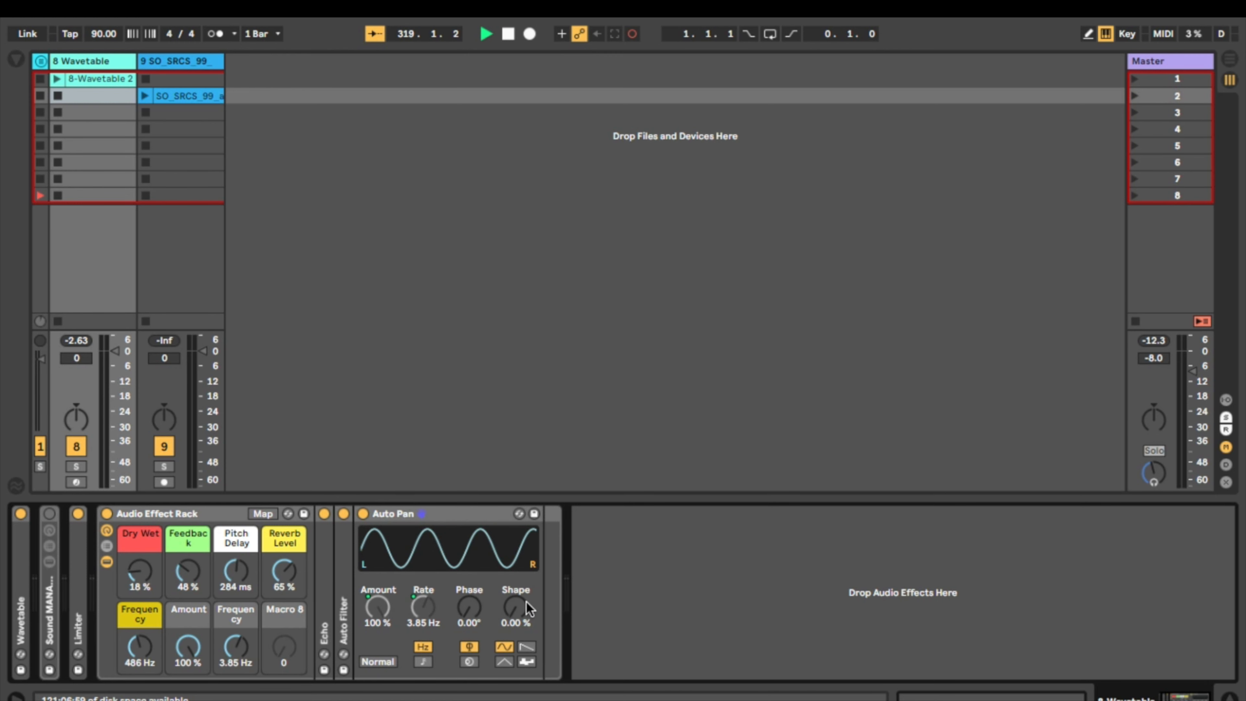
Step: Raise Auto Pan's Shape to 100 % and map it to Macro 8 of the rack
drag(516, 611, 516, 544)
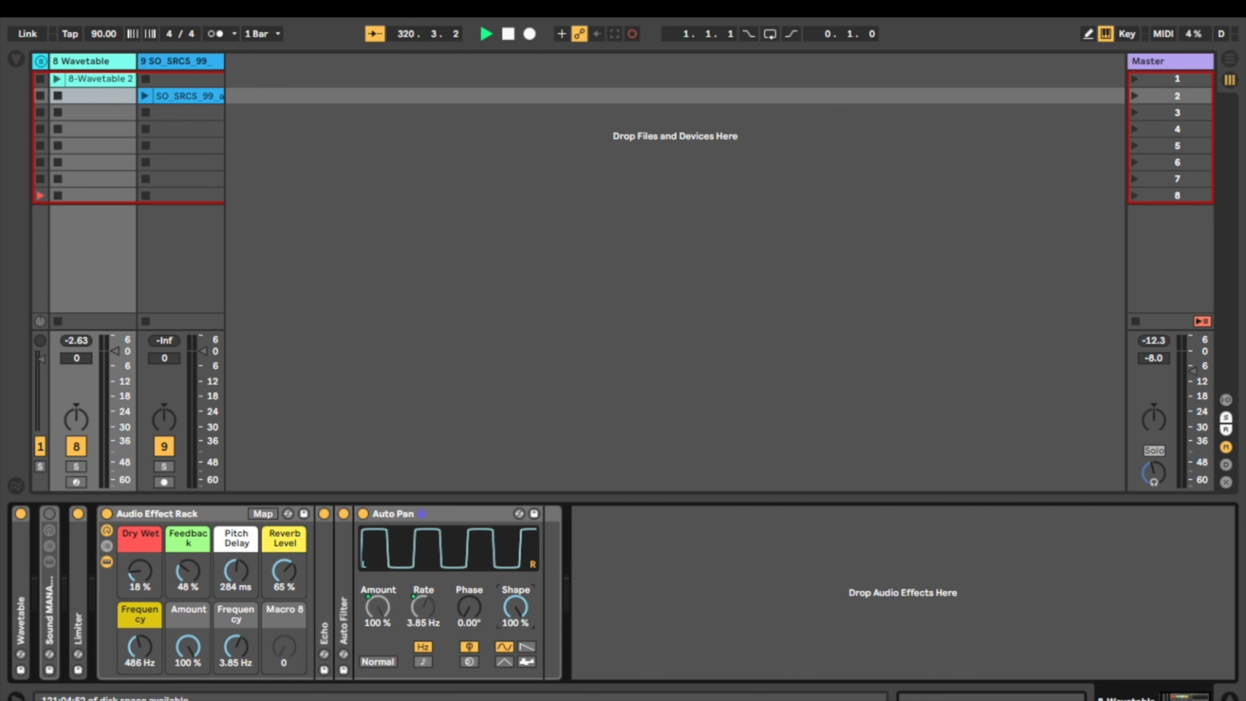
right_click(516, 612)
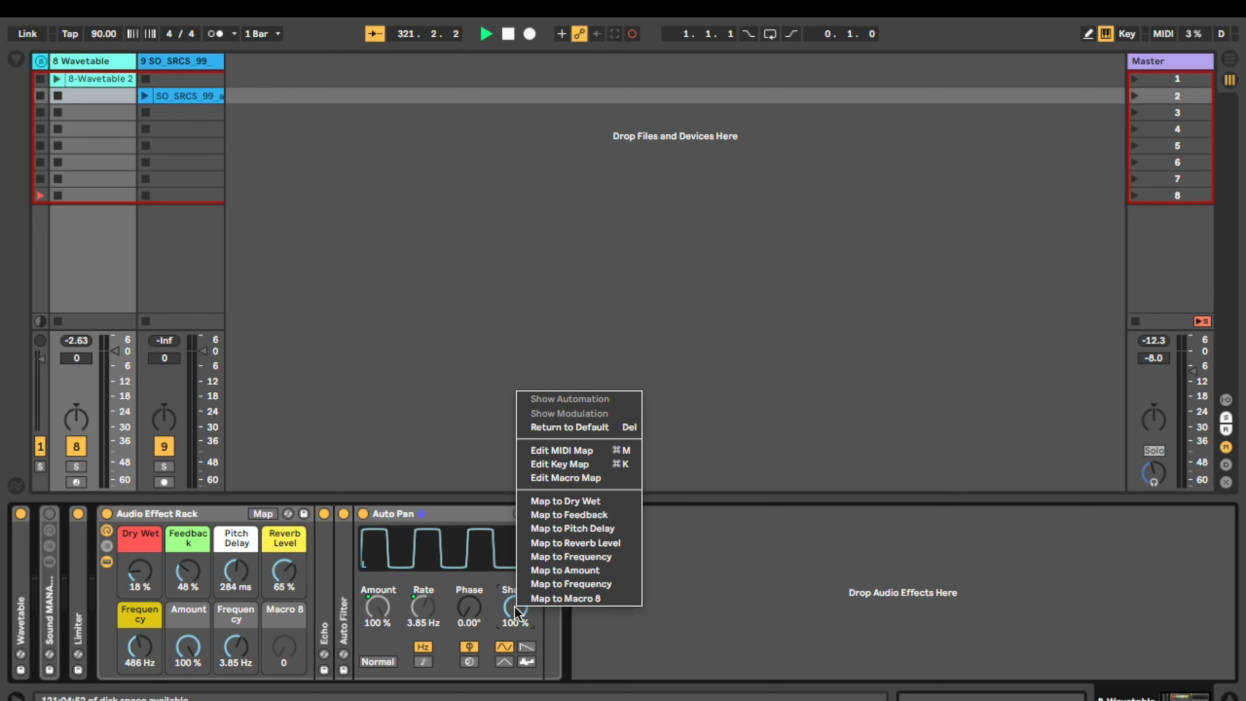
click(545, 599)
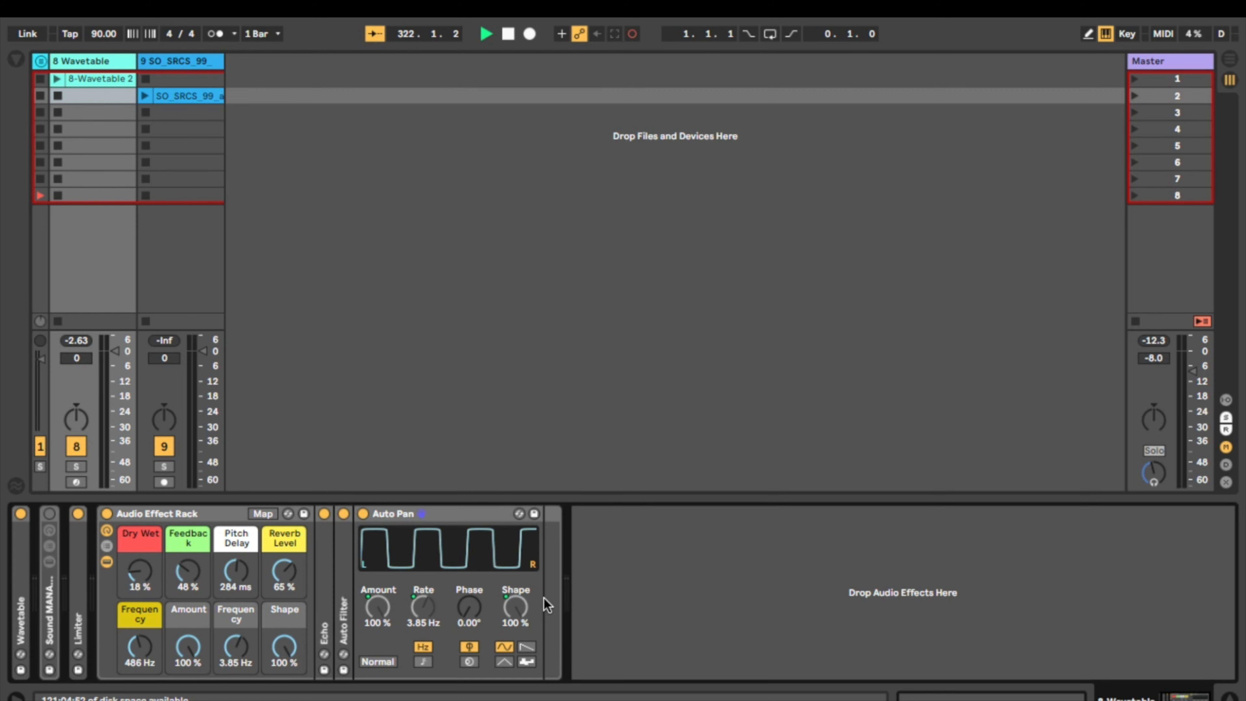
Step: Colour the rack's three Auto Pan macros, Amount, Frequency and Shape, white
right_click(193, 612)
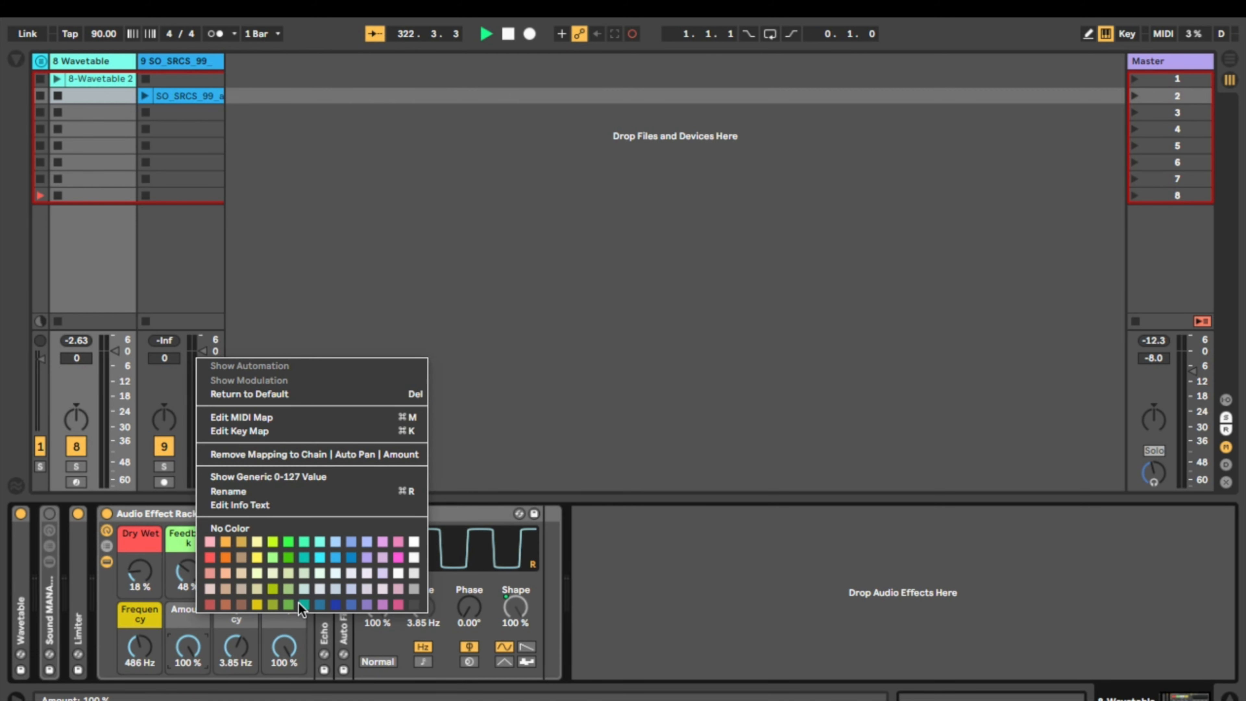
click(414, 539)
right_click(251, 619)
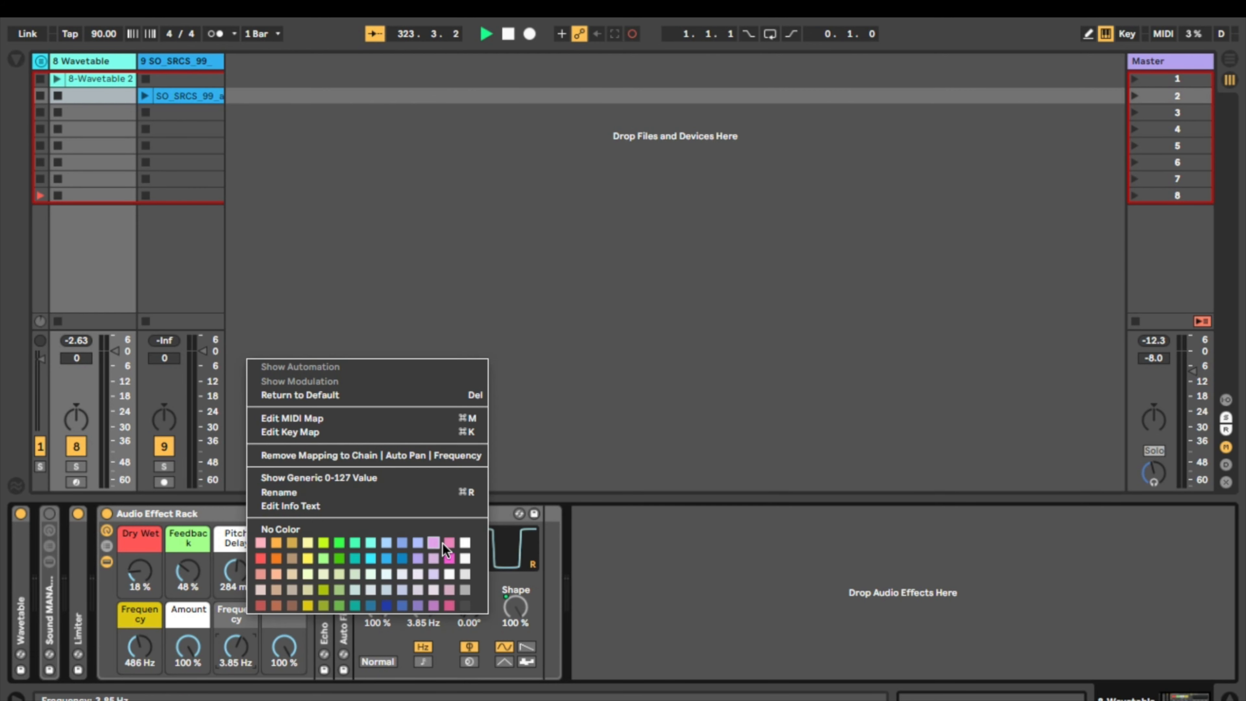
click(460, 541)
right_click(297, 606)
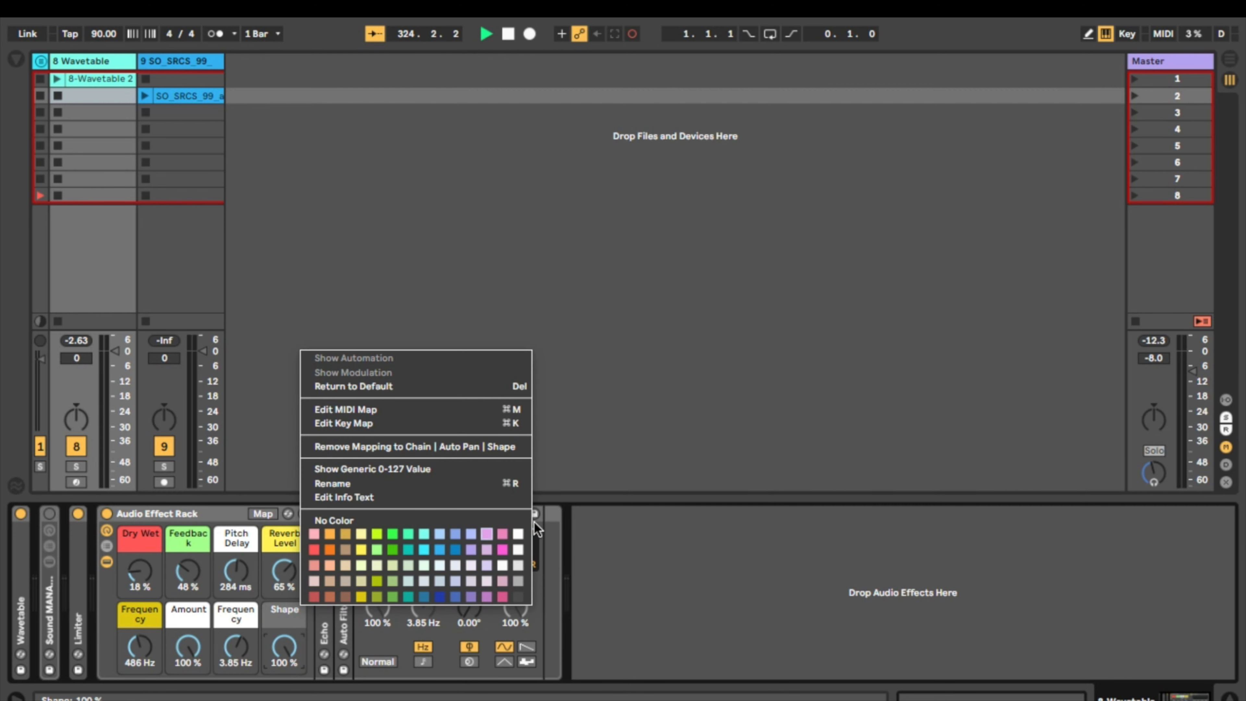
click(517, 534)
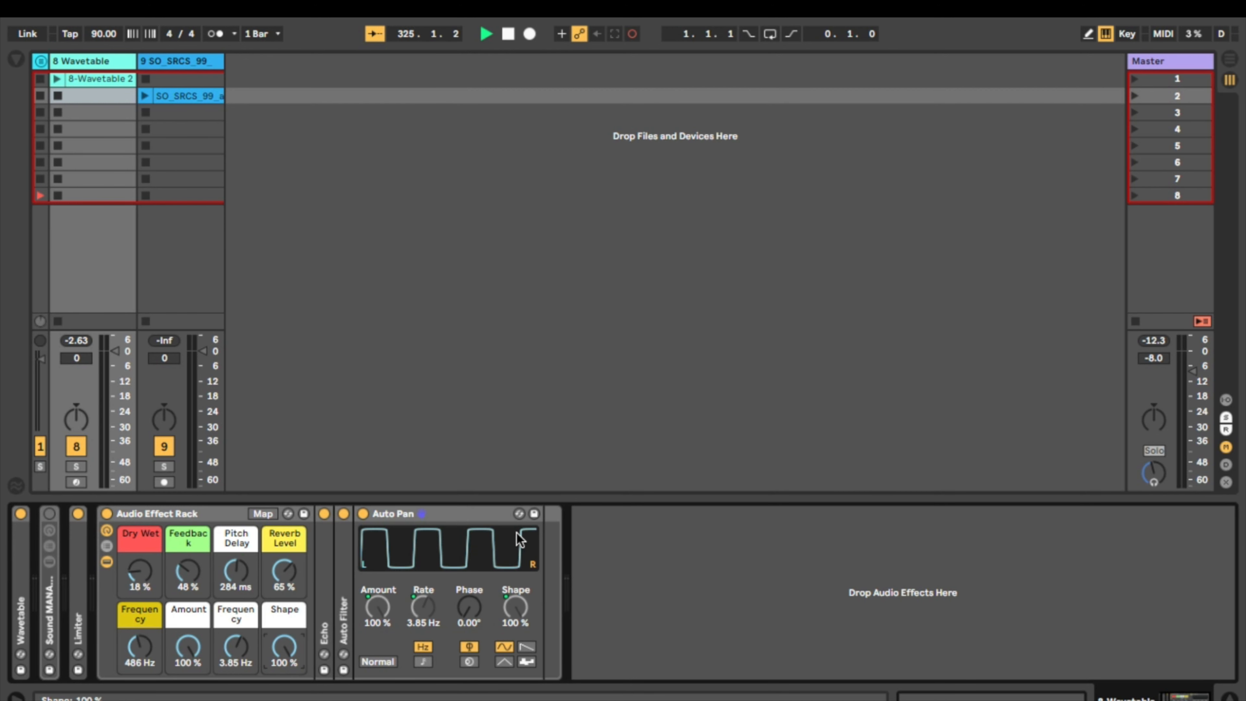
Step: Audition the Wavetable clip with Feedback 120 %, Pitch Delay 63.7 ms, Reverb Level 100 %, filter Frequency 66.5 Hz, pan Frequency 1.36 Hz and Shape 0 %
click(57, 79)
drag(188, 571, 284, 697)
click(283, 571)
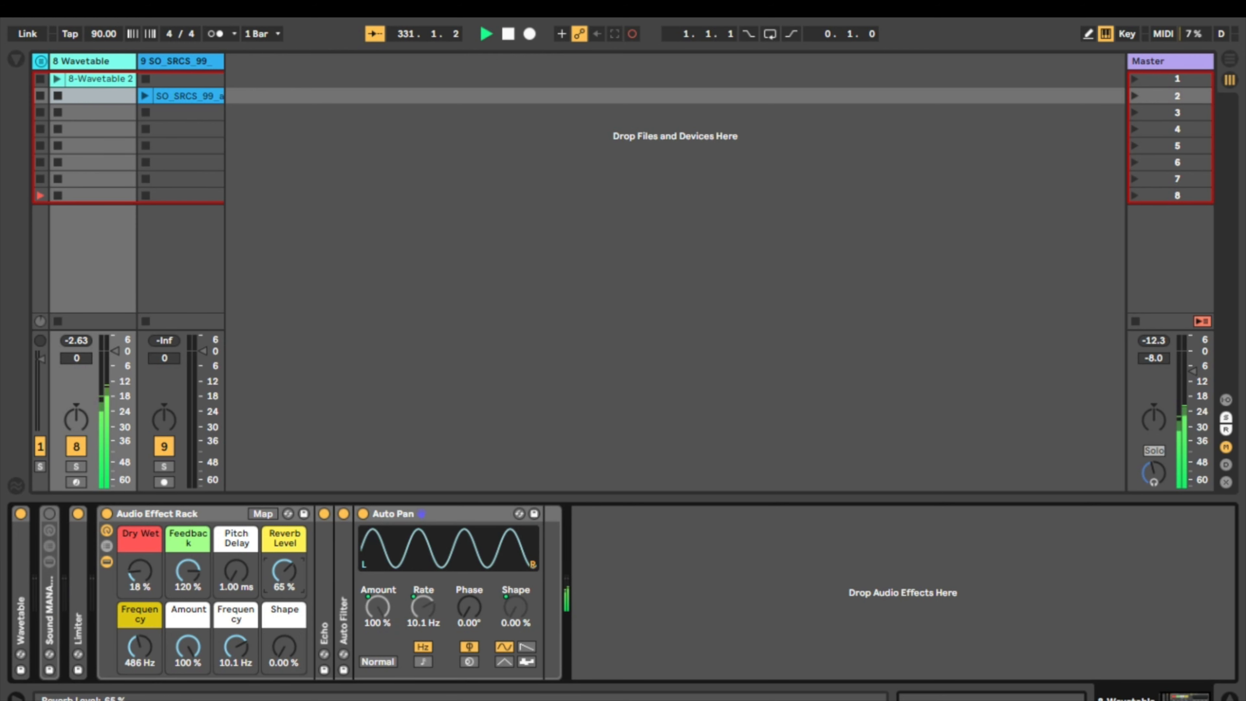
drag(284, 571, 284, 555)
drag(139, 646, 140, 684)
drag(235, 572, 236, 544)
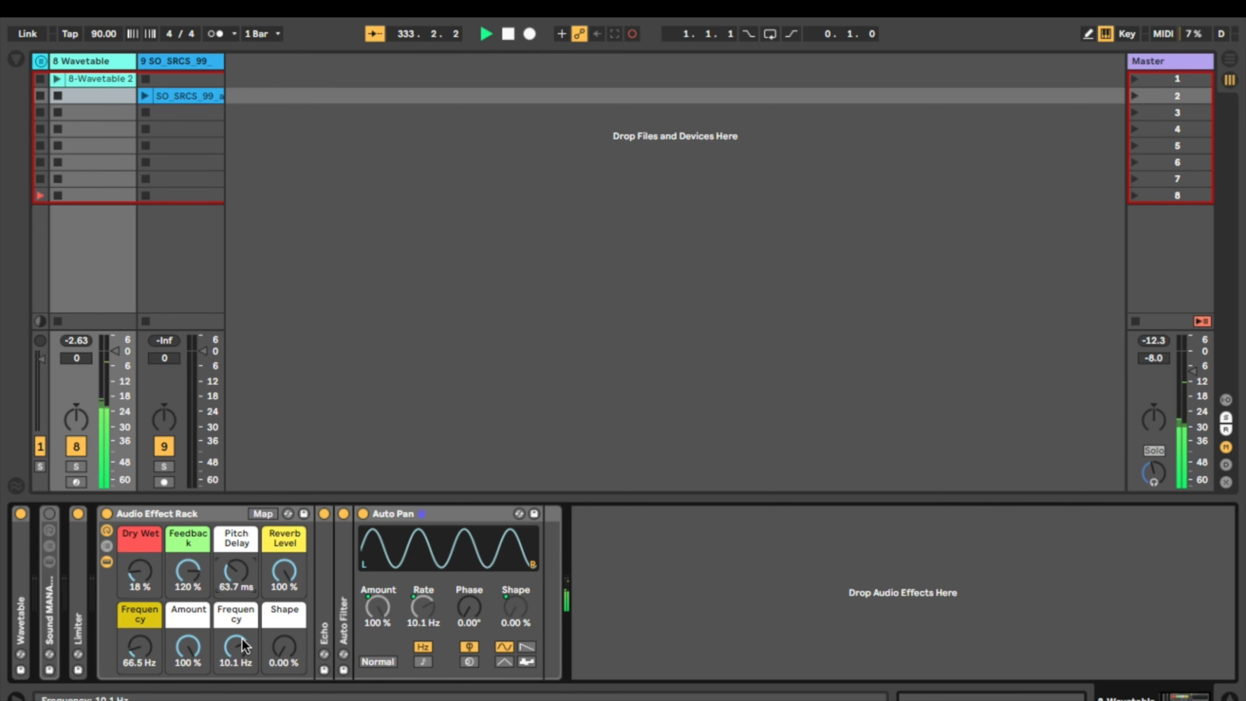
drag(244, 645, 244, 662)
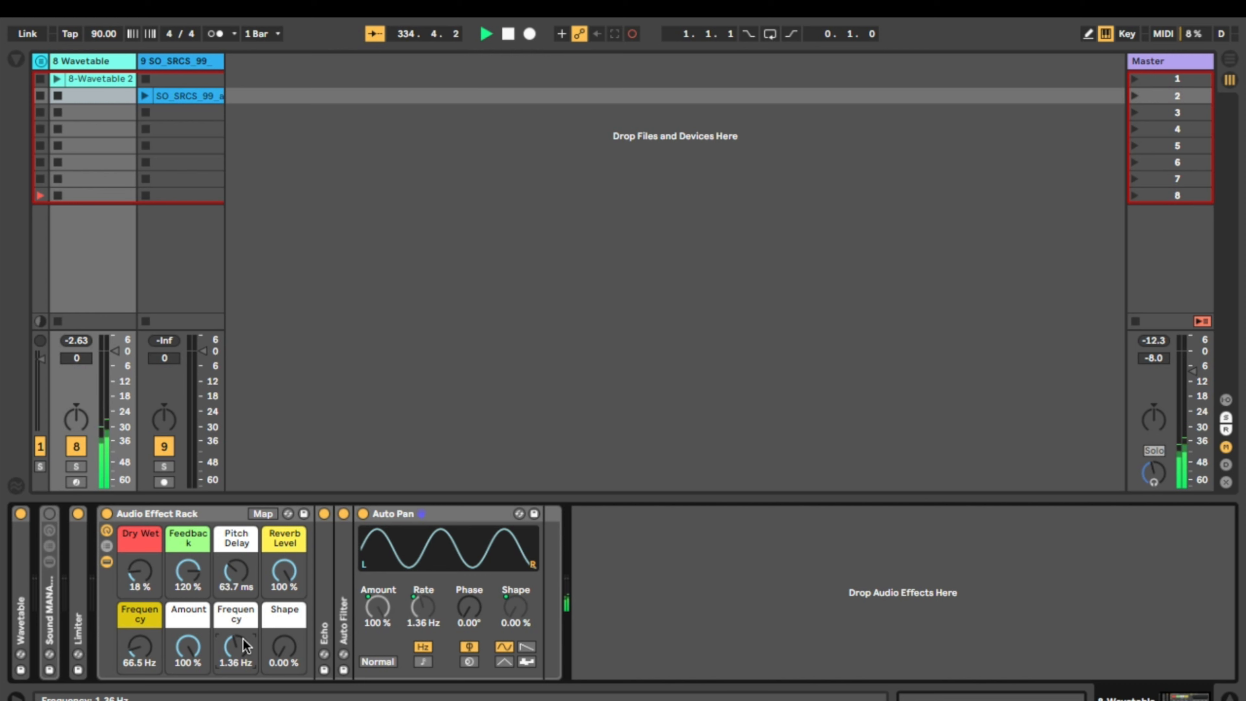
Step: Switch off the Audio Effect Rack, place it after Sound MANA Echo INSERT on track 9, fold that device and switch the new rack on
click(106, 513)
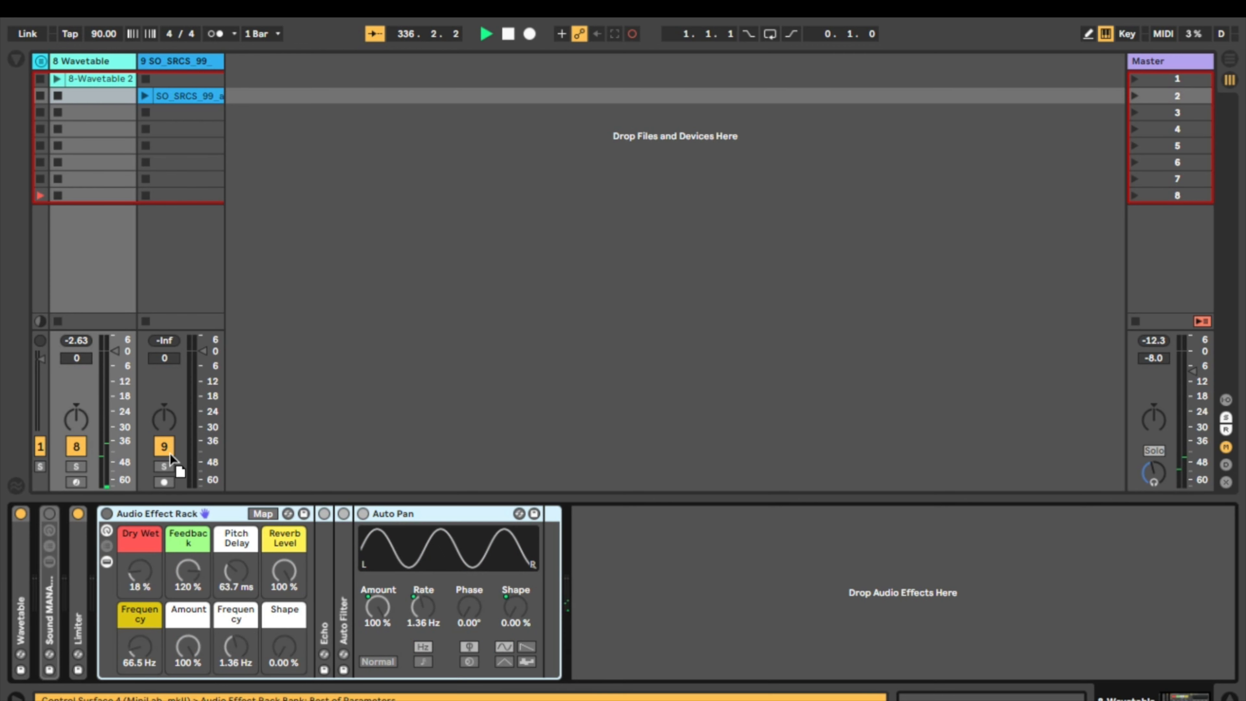
click(206, 286)
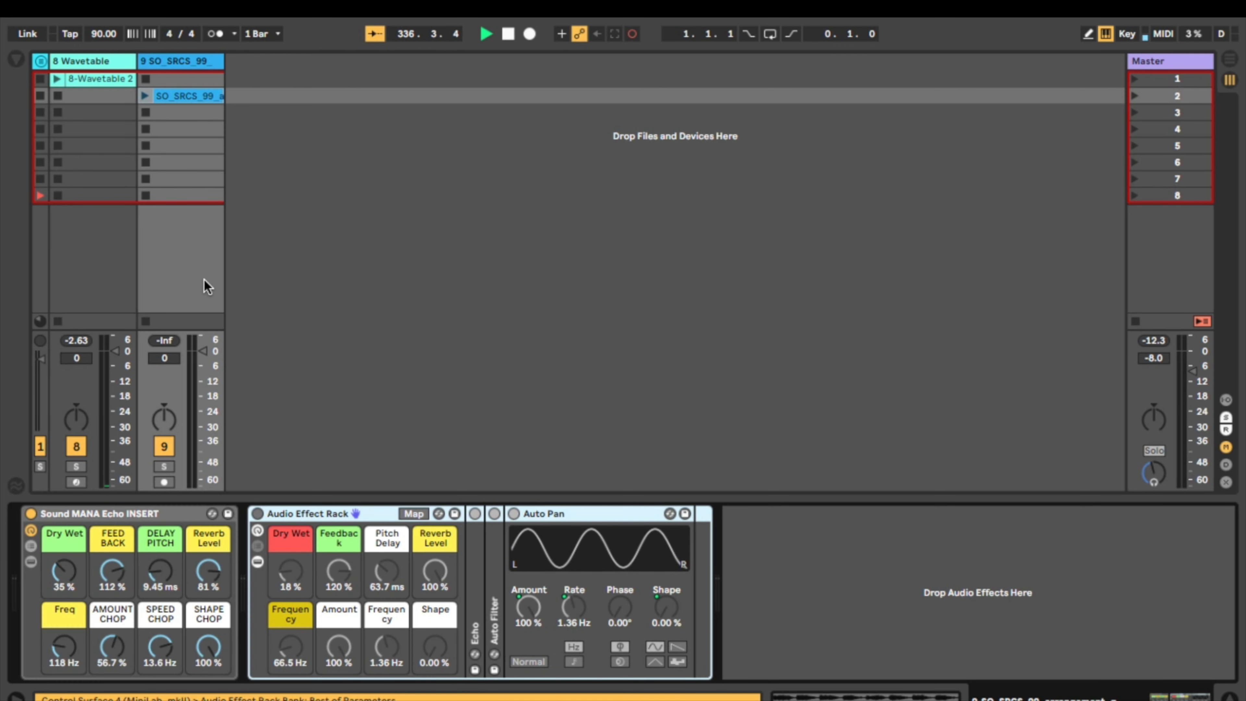
double_click(89, 515)
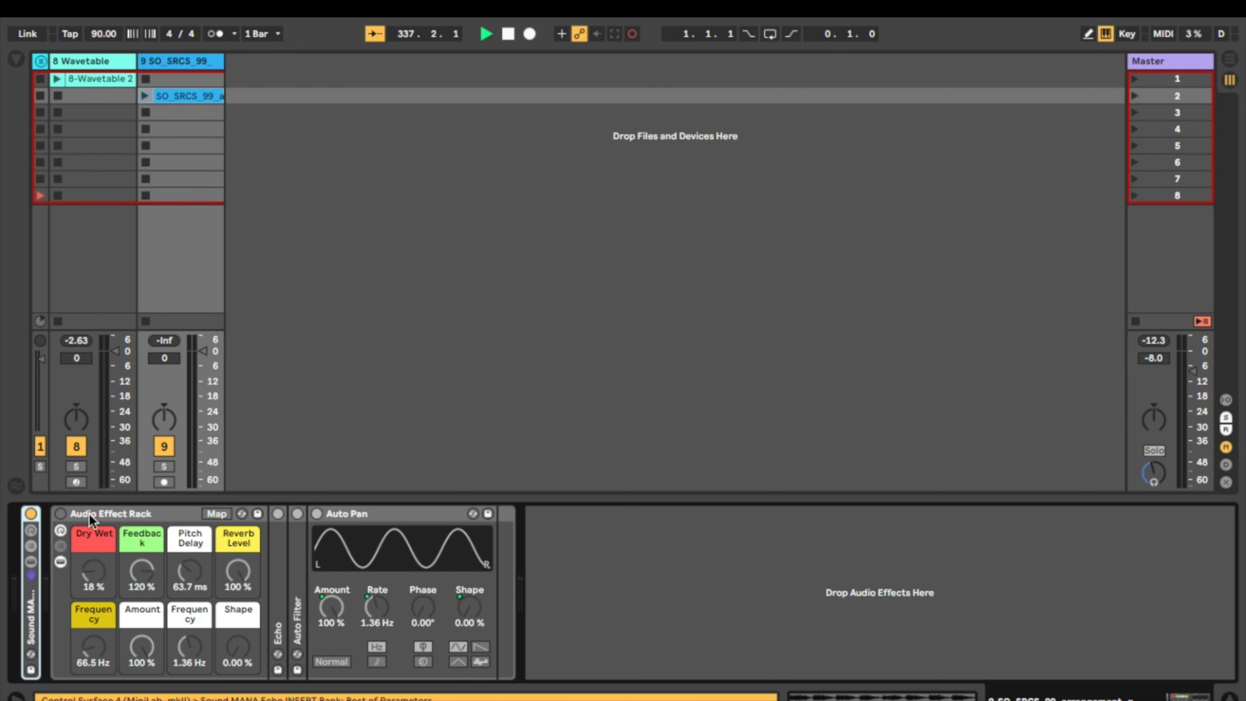
click(60, 513)
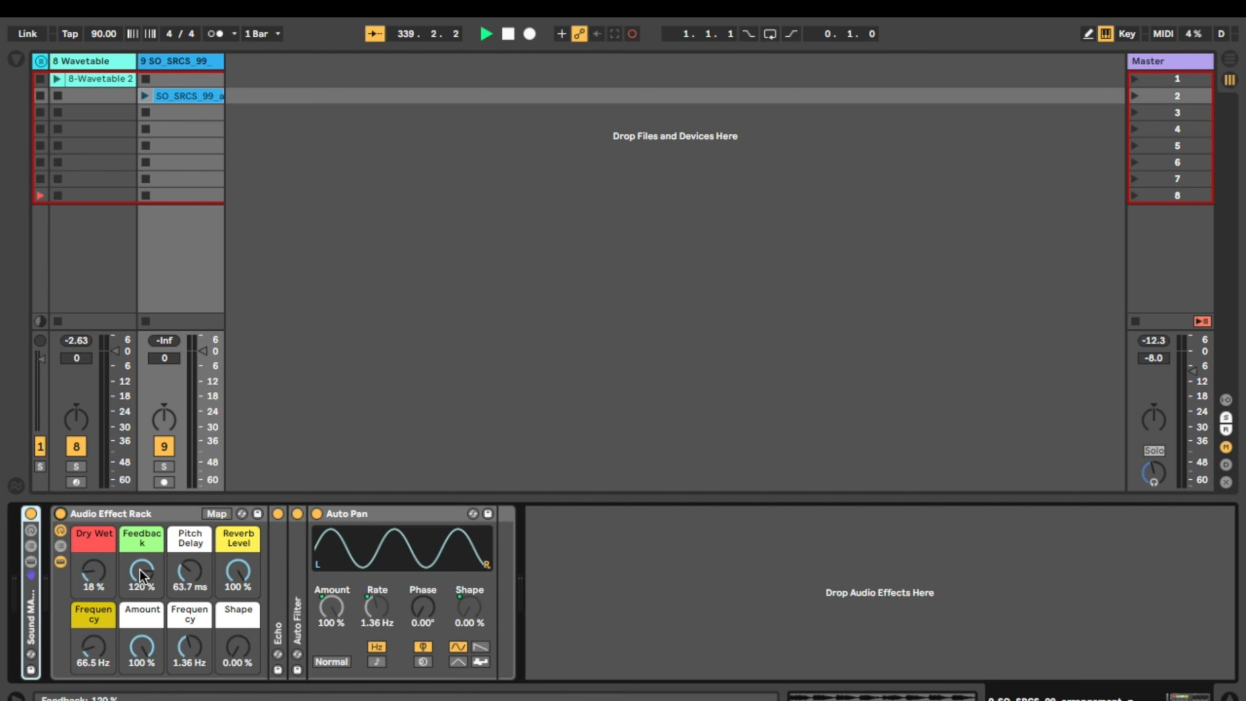
Step: Set the rack's Dry Wet to 37 %, Feedback to 57 %, Pitch Delay to 361 ms and Reverb Level to 0 %
drag(141, 570, 141, 581)
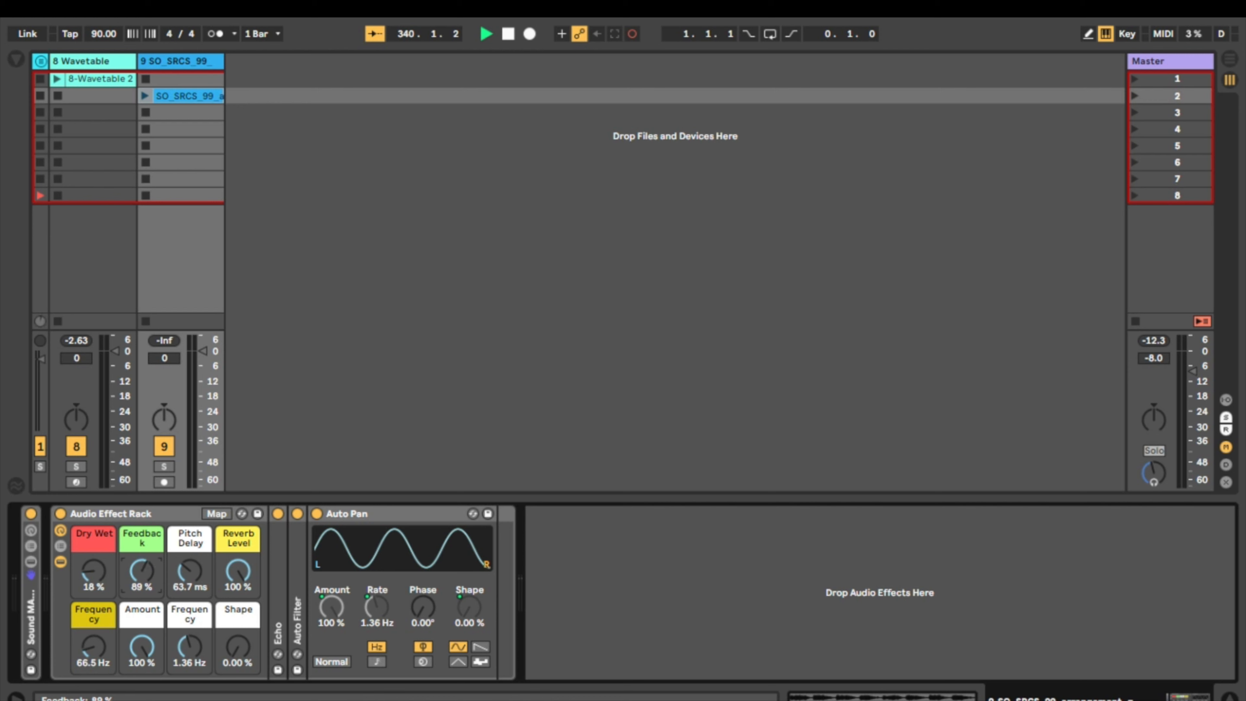
drag(114, 583, 174, 536)
drag(240, 574, 239, 632)
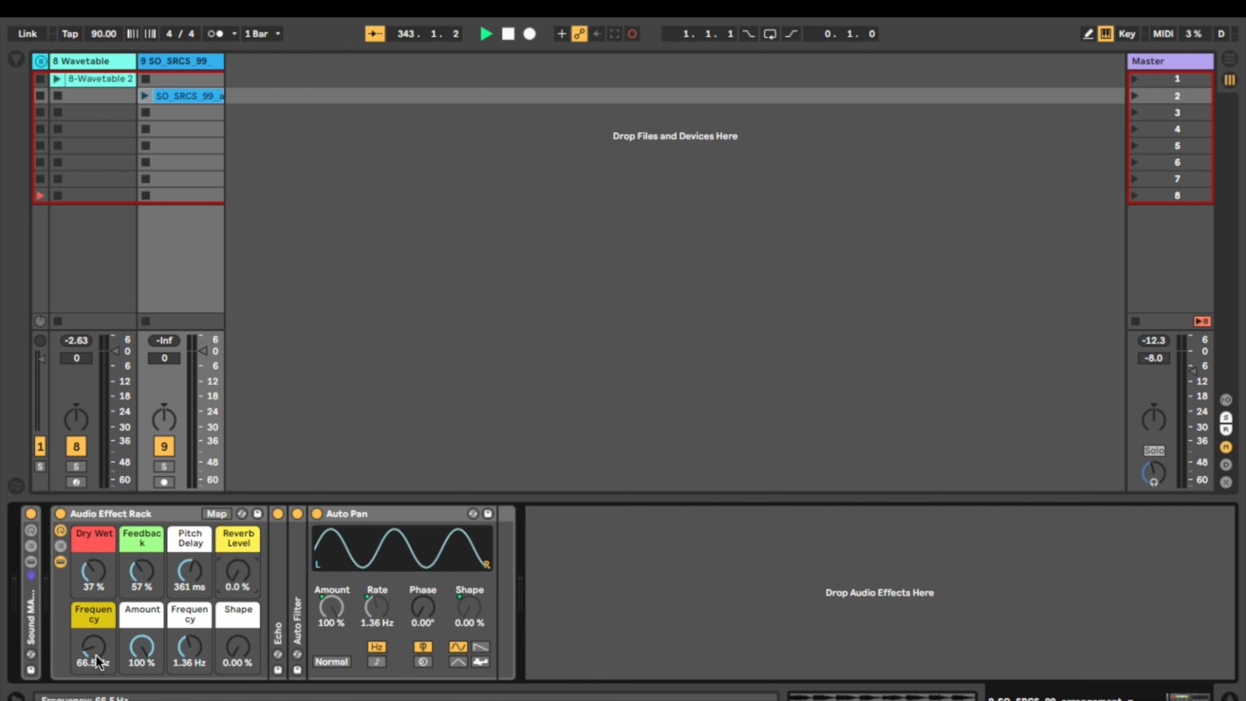
Step: Play the SO_SRCS_99 clip with the Amount macro at 0 % and bypass the Sound MANA Echo INSERT rack
click(145, 95)
mouse_move(141, 646)
mouse_down()
mouse_move(141, 692)
mouse_move(156, 652)
mouse_up()
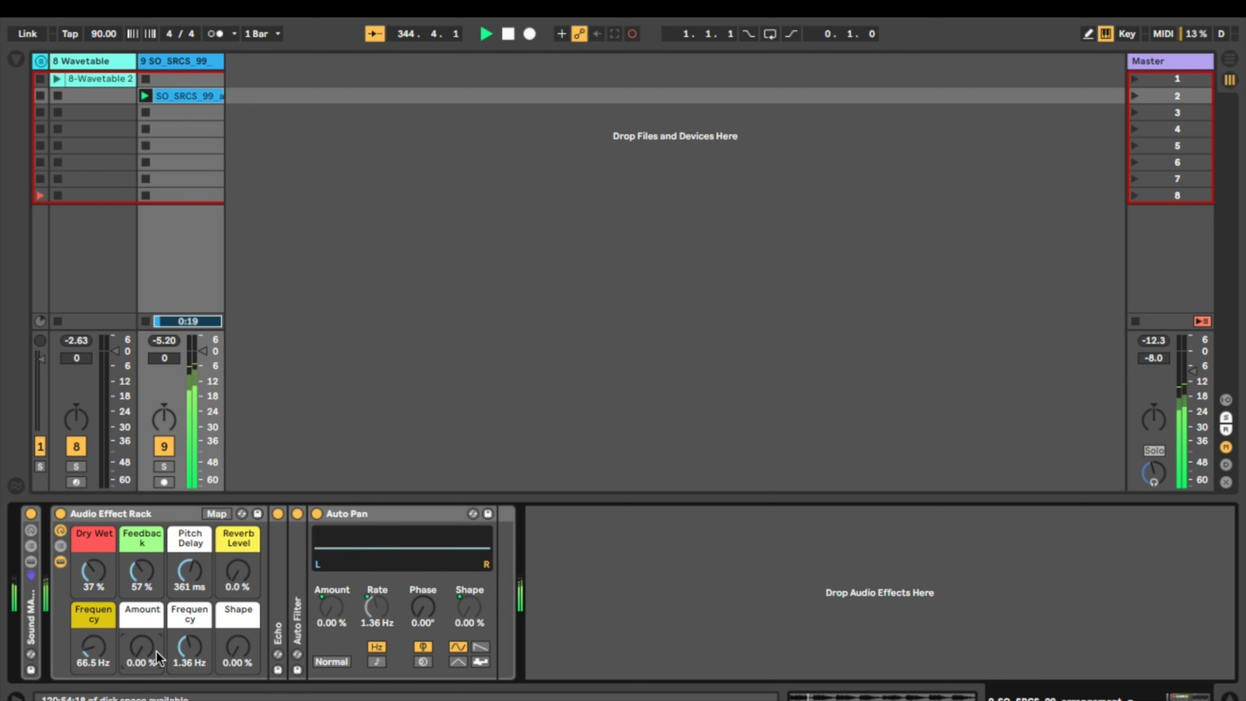
click(30, 513)
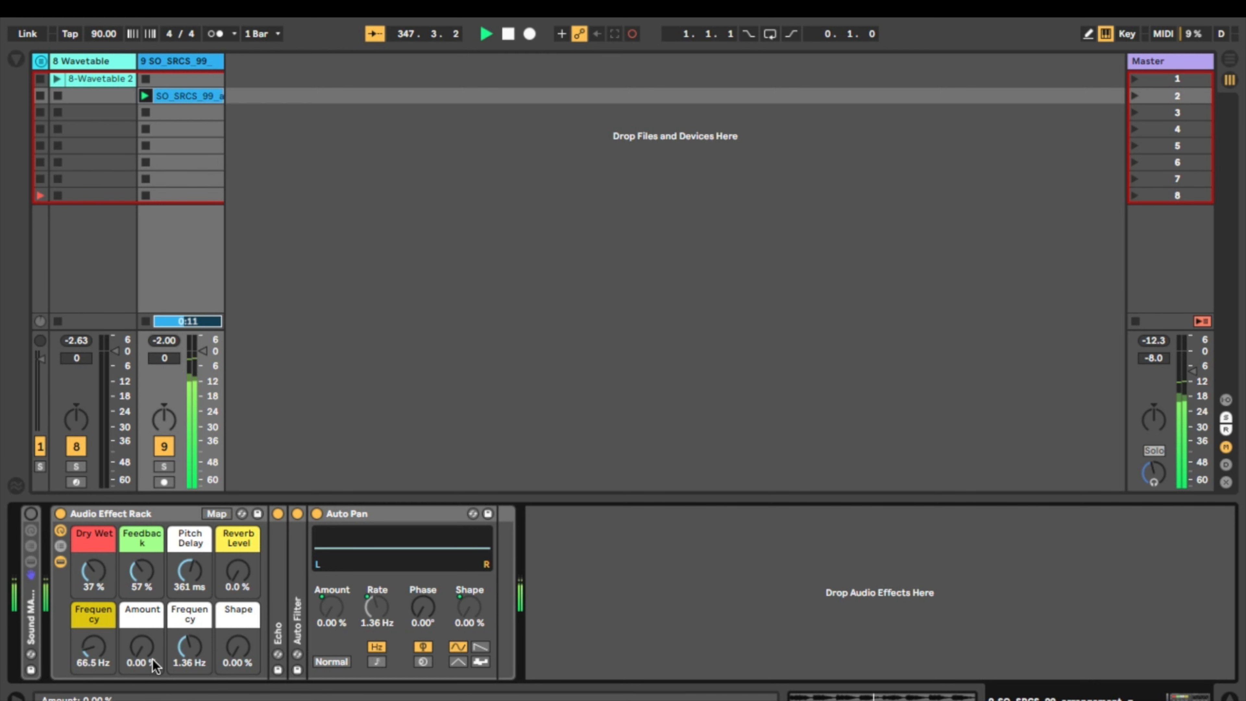
Step: Raise Amount to 100 %, sweep Shape up and back to 0 %, and set the pan Frequency to 5.30 Hz and filter Frequency to 96.0 Hz
drag(142, 647, 142, 548)
drag(238, 646, 238, 569)
mouse_move(190, 647)
mouse_down()
mouse_move(190, 678)
mouse_move(189, 651)
mouse_up()
drag(238, 647, 238, 700)
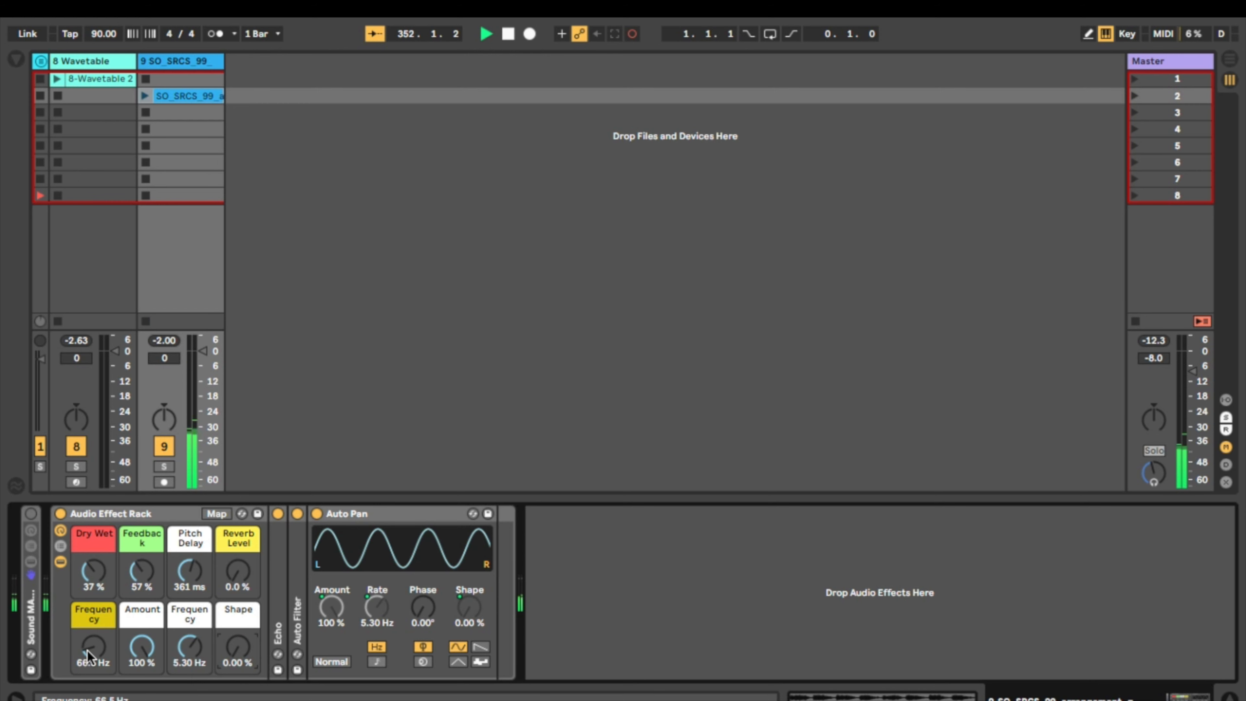
drag(93, 647, 93, 639)
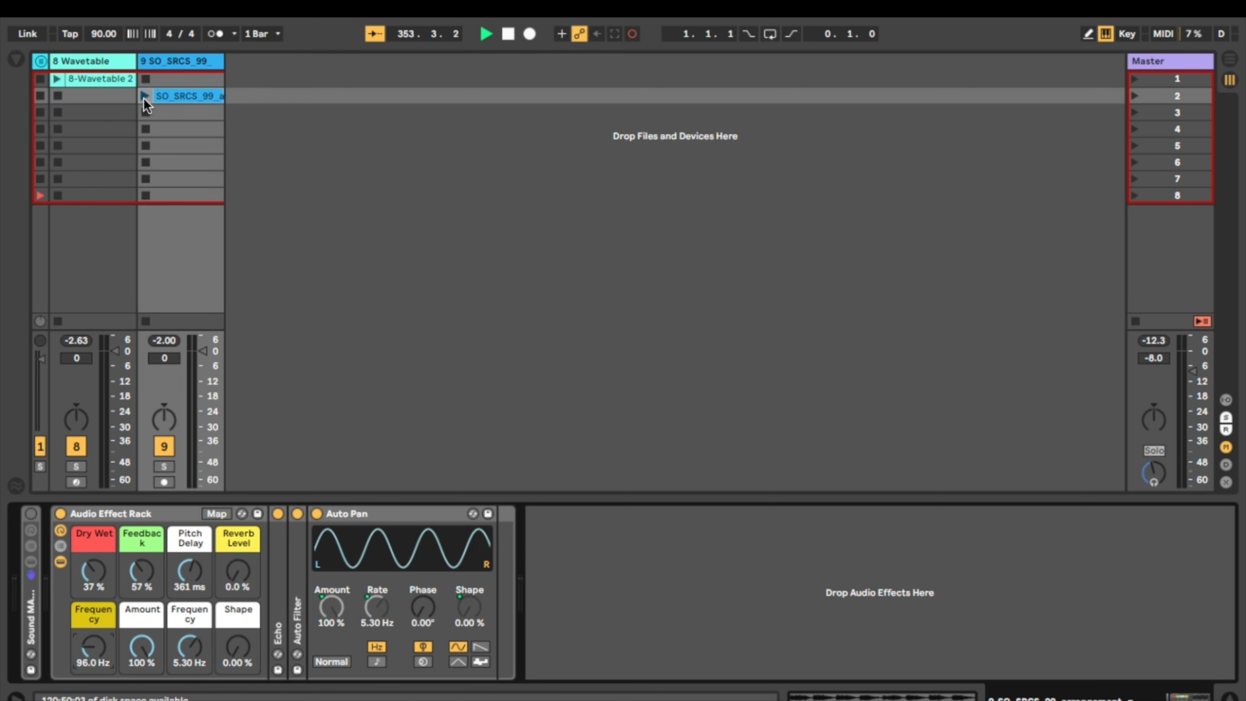
Step: Replay the SO_SRCS_99 clip, adjusting macros to Dry Wet 69 %, Feedback 129 %, Pitch Delay 1.13 s, Reverb Level 94 %, Amount 95.3 % and pan Frequency 35.0 Hz
click(144, 96)
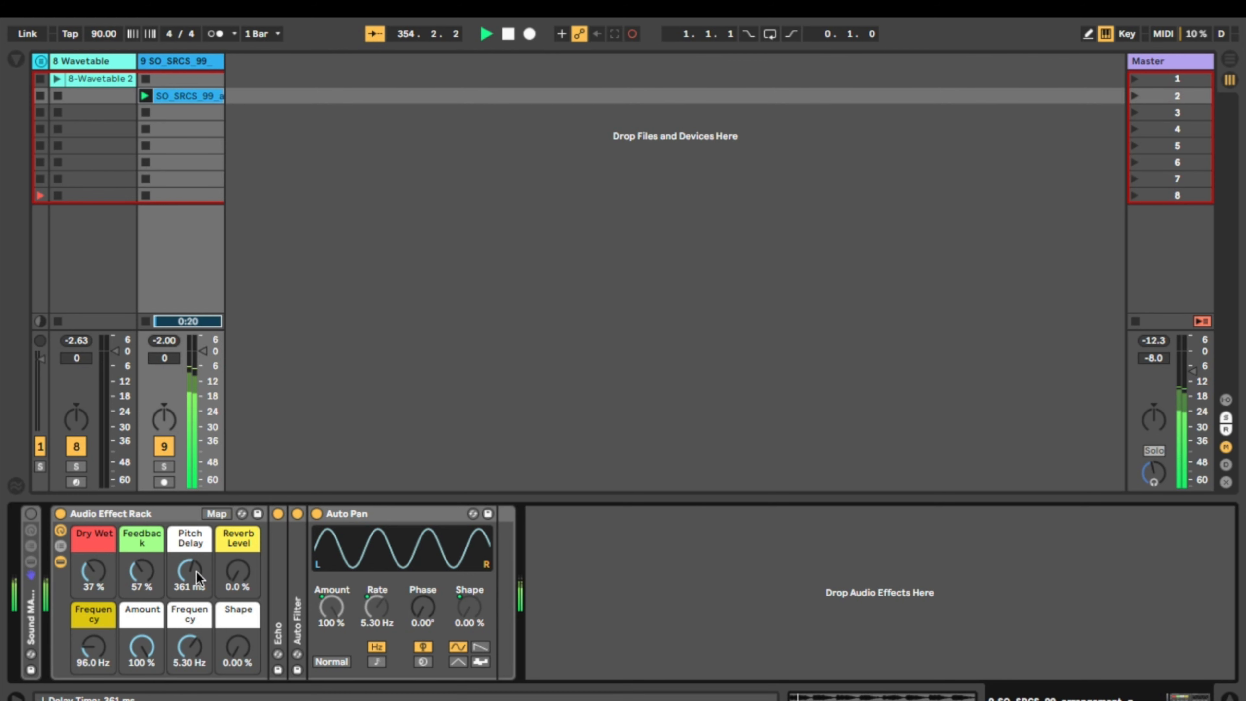
mouse_move(189, 647)
mouse_down()
mouse_move(190, 698)
mouse_move(189, 653)
mouse_up()
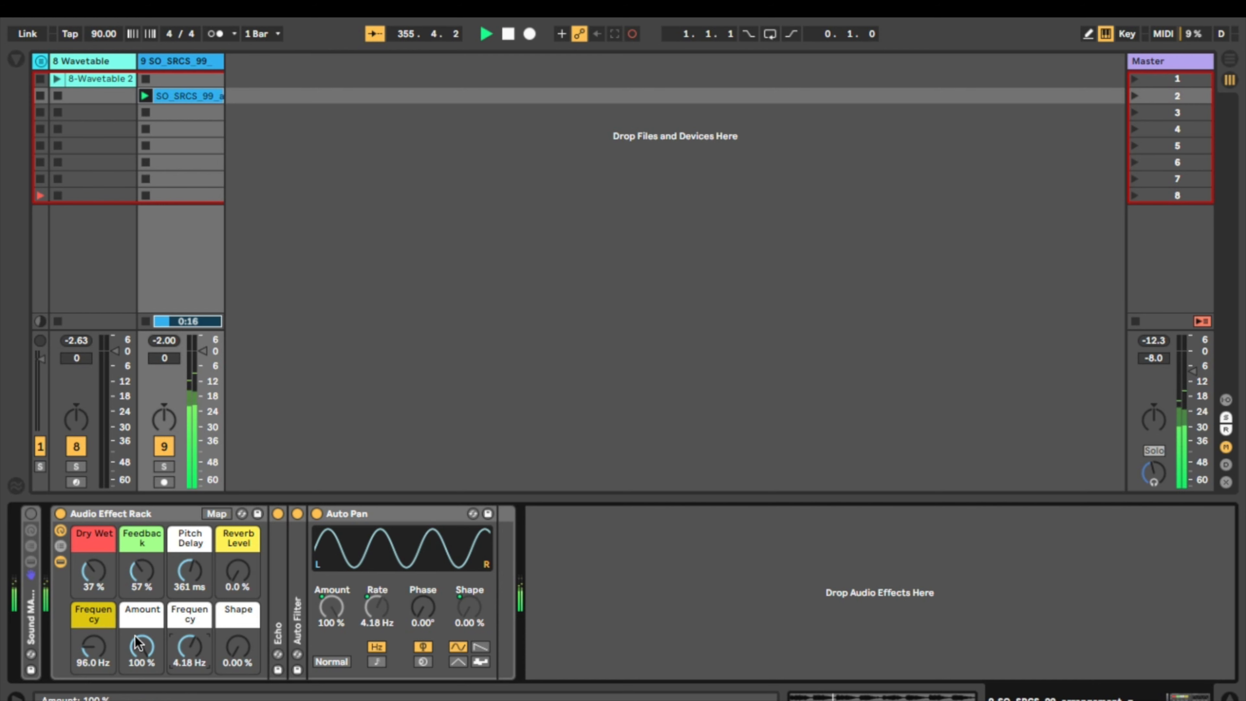
drag(141, 570, 142, 534)
drag(93, 570, 93, 549)
mouse_move(190, 571)
mouse_down()
mouse_move(190, 592)
mouse_move(238, 550)
mouse_move(238, 510)
mouse_move(184, 564)
mouse_up()
drag(93, 647, 197, 623)
drag(184, 577, 184, 549)
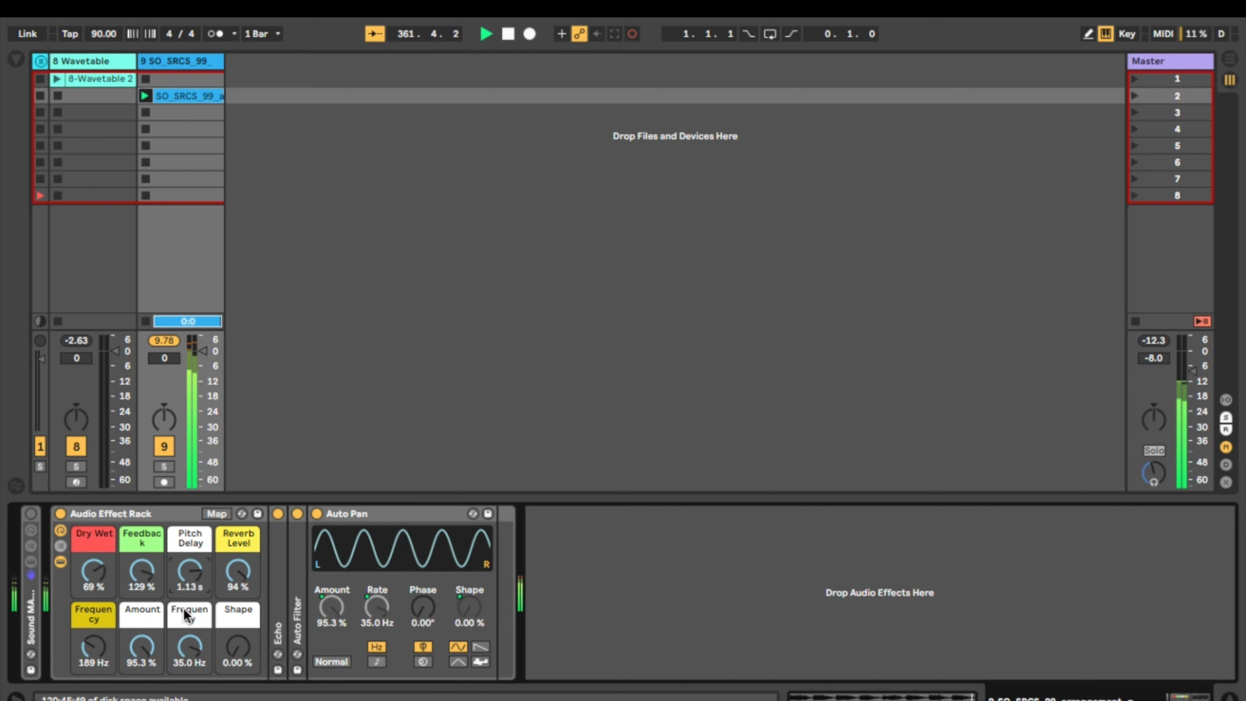
Step: Shape the echo tail with filter Frequency 863 Hz, pan Frequency 2.61 Hz, Shape 70.9 %, Pitch Delay 2.44 s and Feedback 20 %
drag(187, 638, 188, 670)
drag(93, 648, 93, 628)
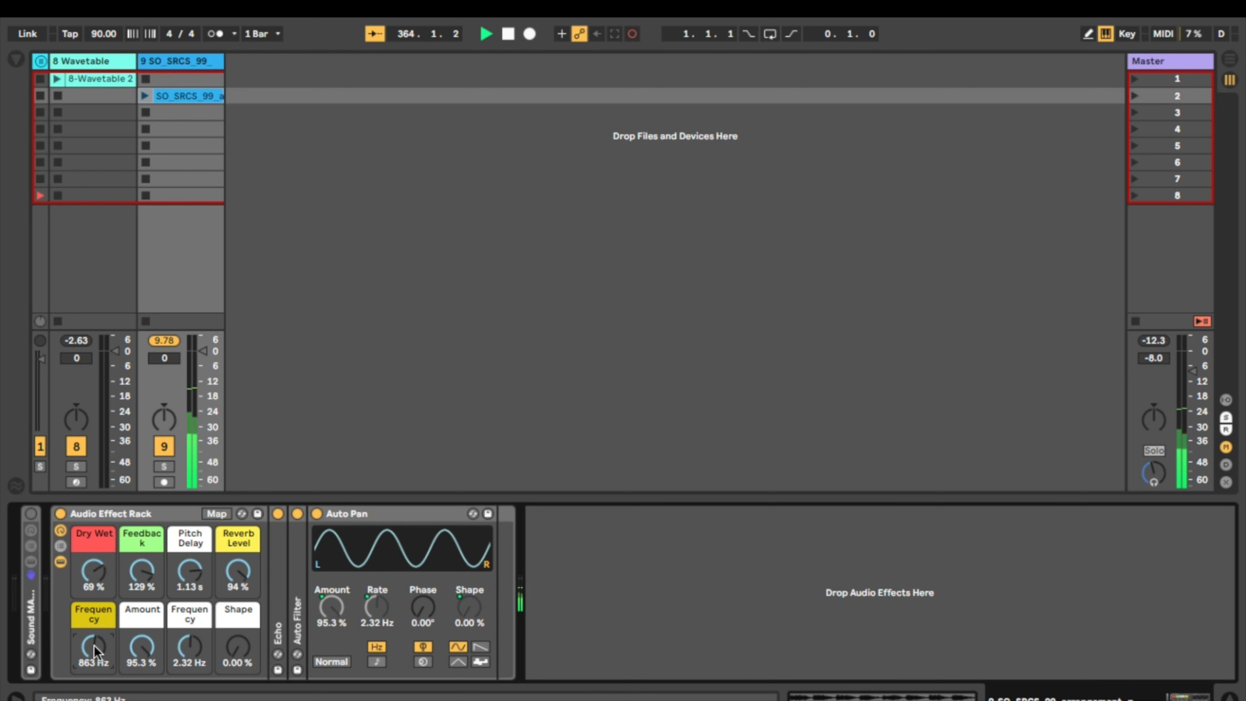
drag(238, 647, 237, 621)
mouse_move(189, 653)
mouse_down()
mouse_move(190, 633)
mouse_move(189, 651)
mouse_up()
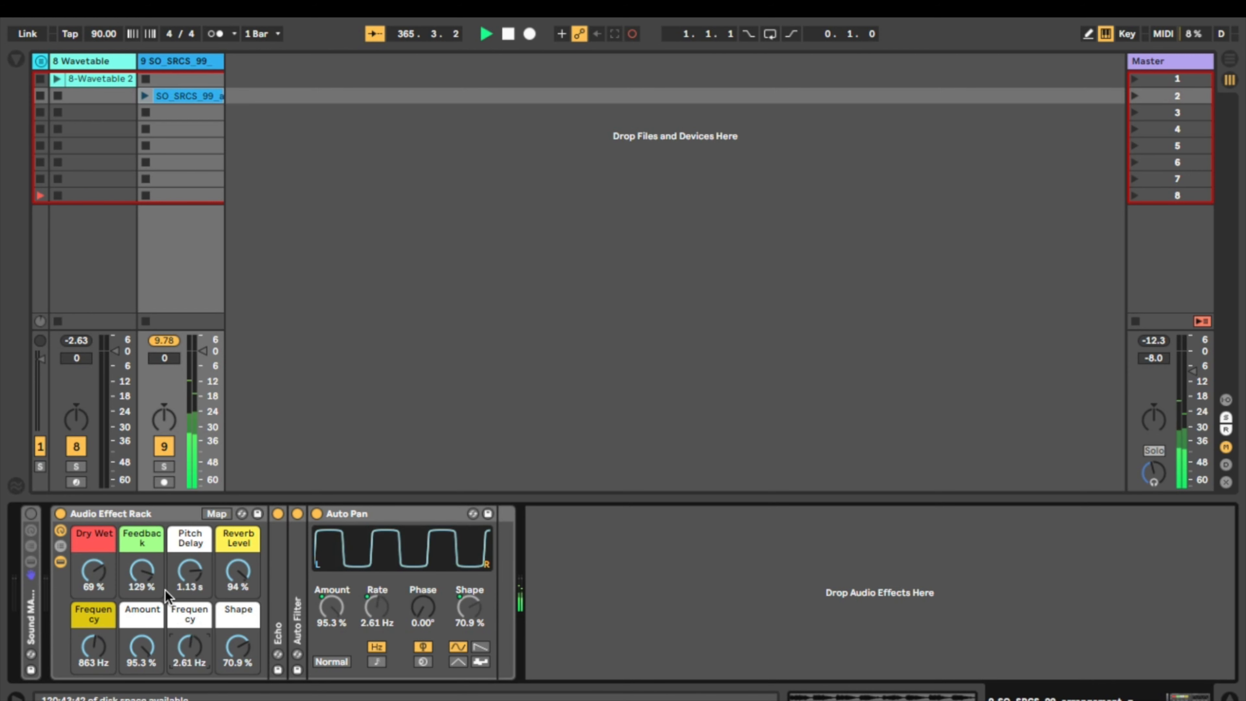
drag(190, 571, 141, 619)
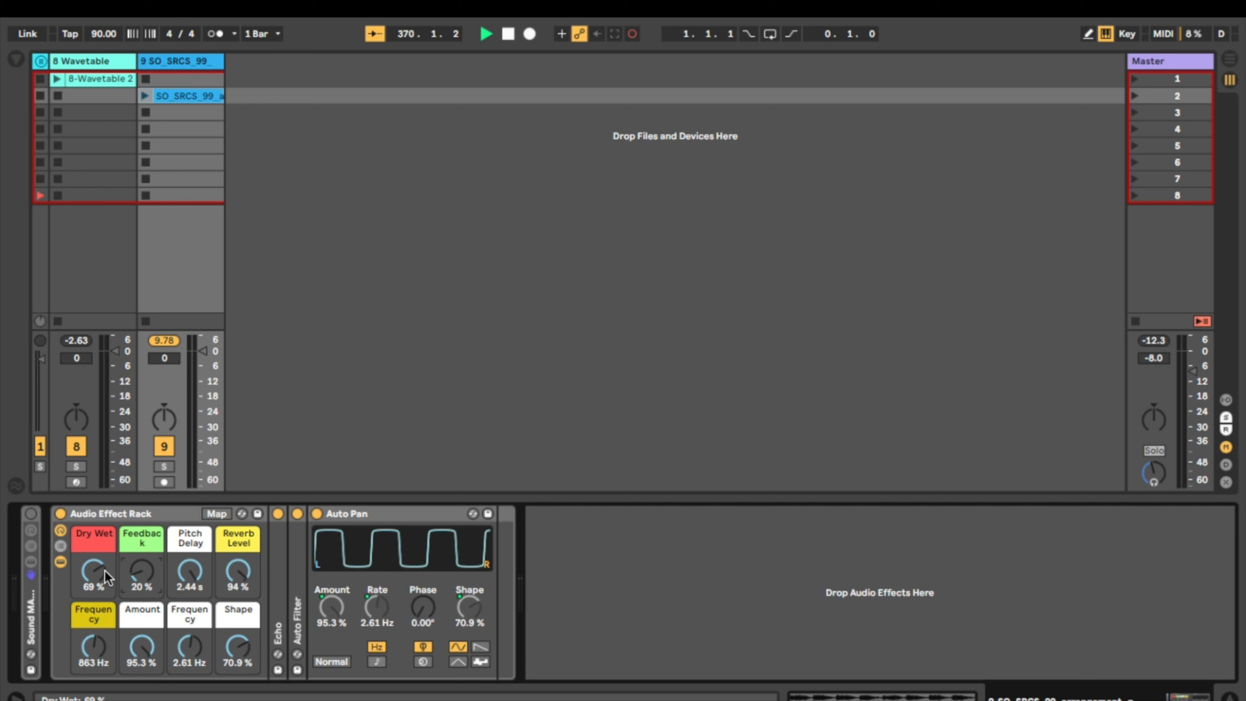
Step: Rename the Audio Effect Rack as CRAZY DELAY
right_click(124, 515)
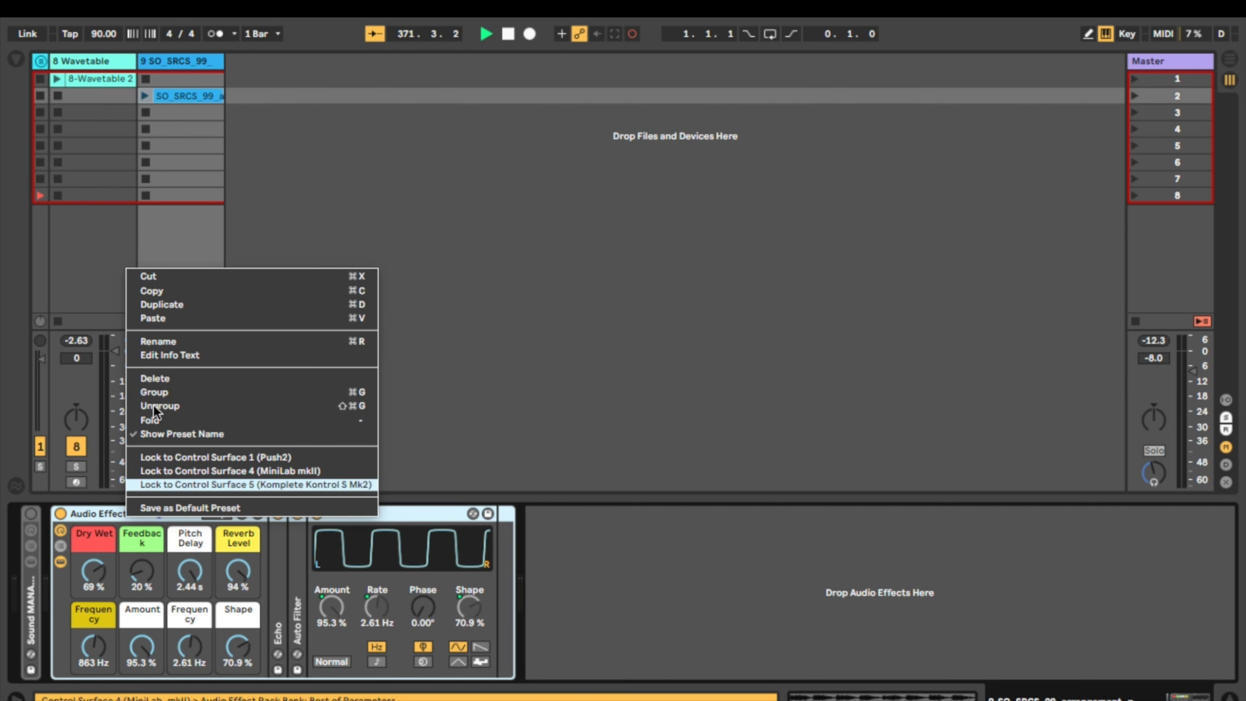
click(153, 340)
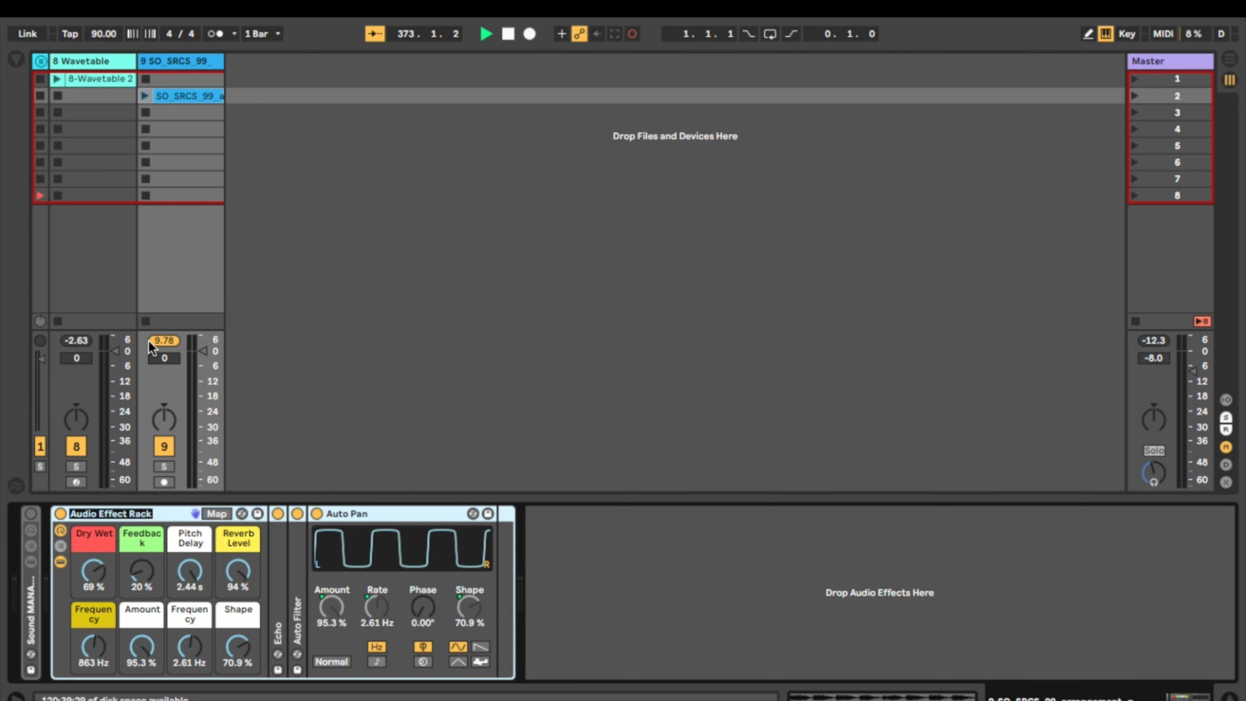
text(DELAY)
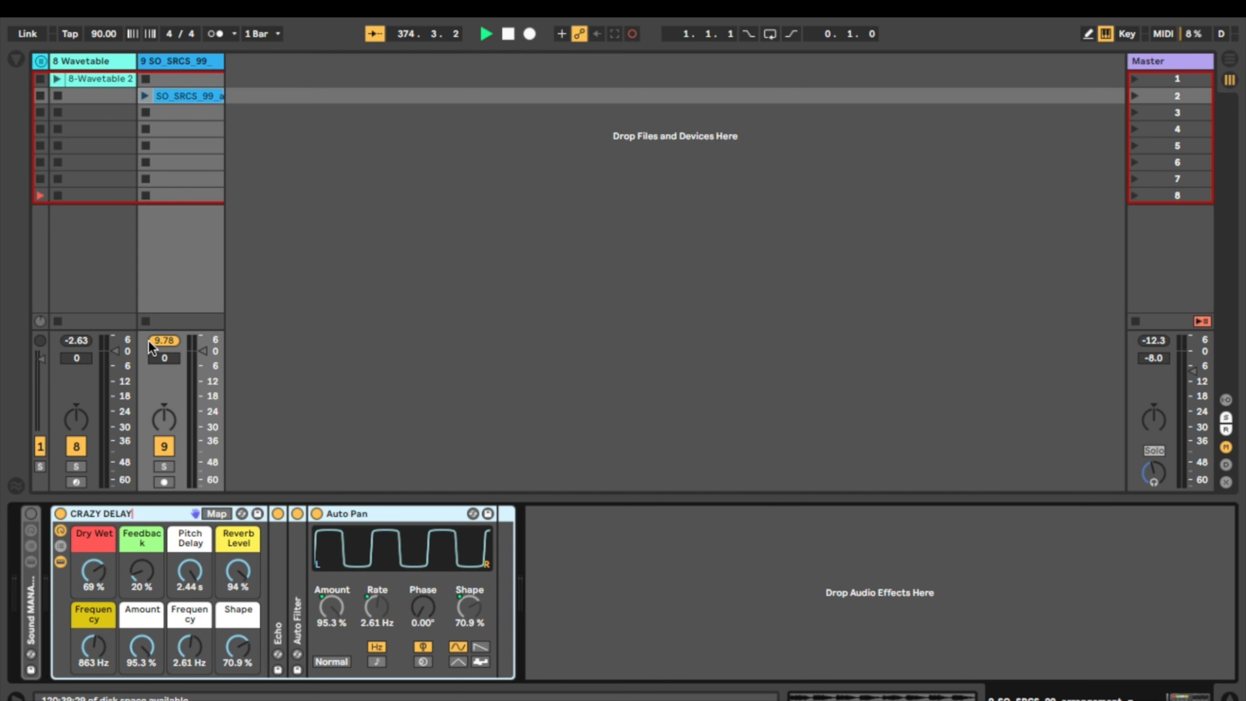
click(109, 514)
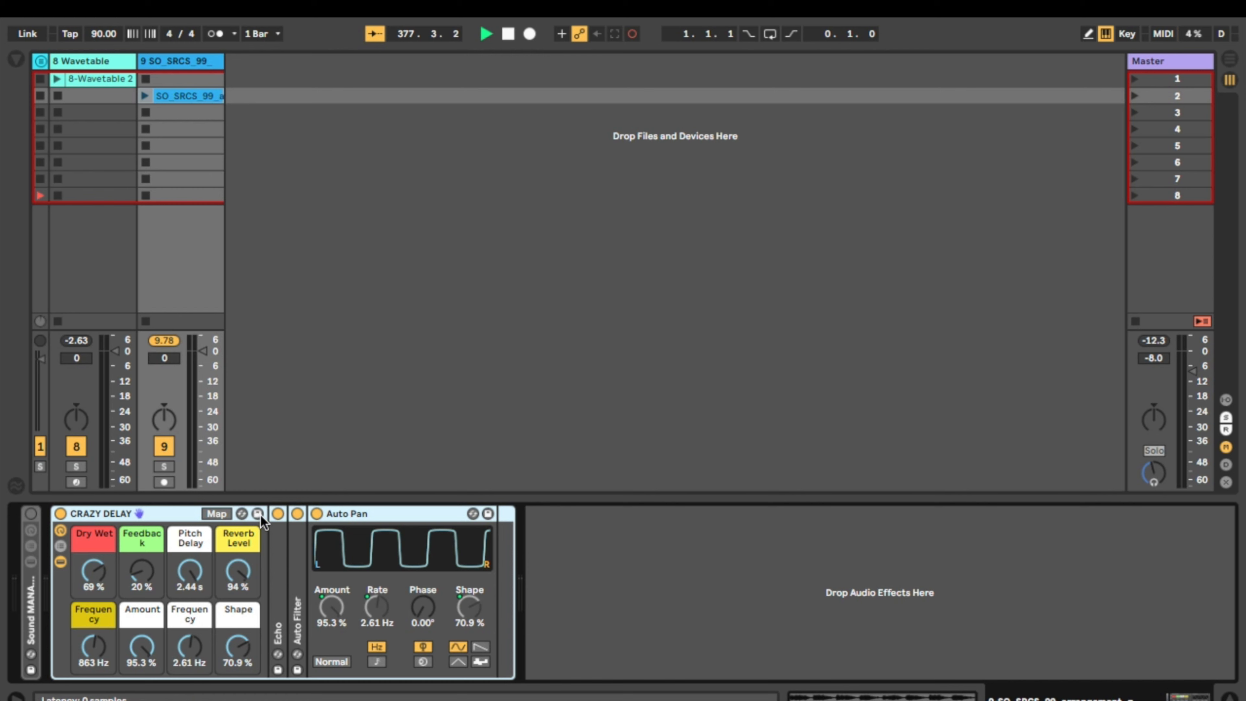
Step: Show the browser's Audio Effects category and expand the Audio Effect Rack presets
click(21, 57)
click(85, 314)
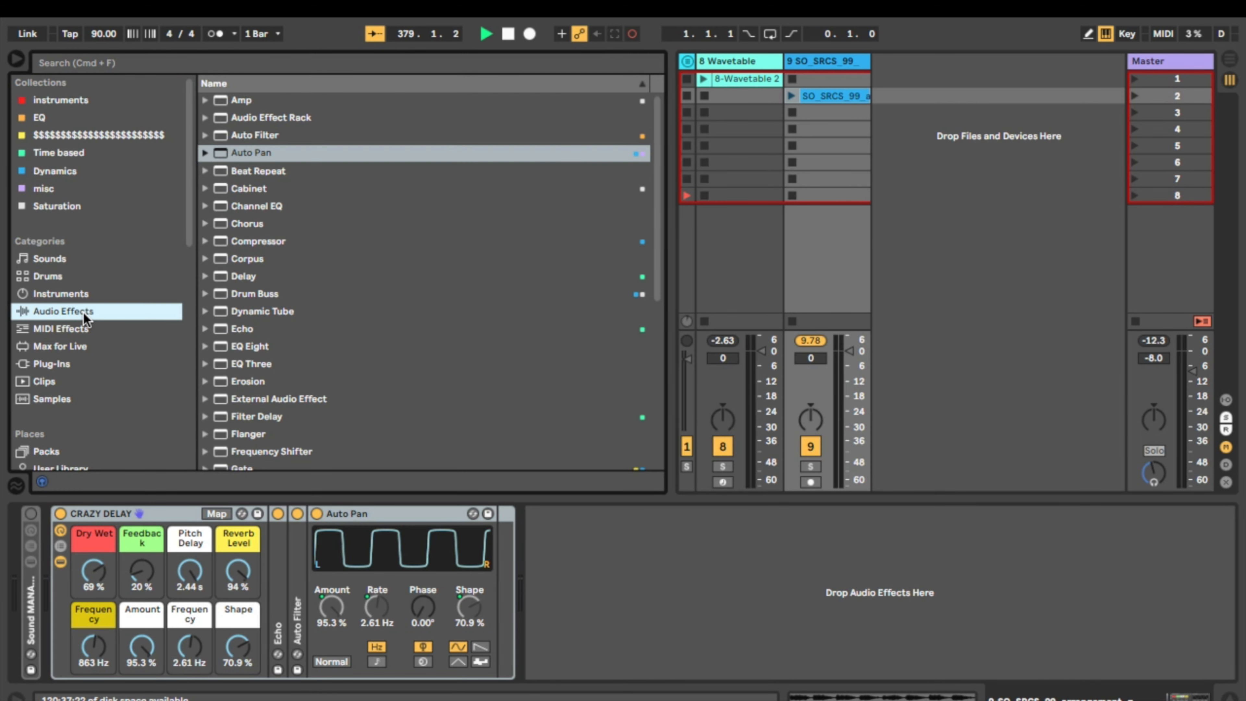
click(212, 123)
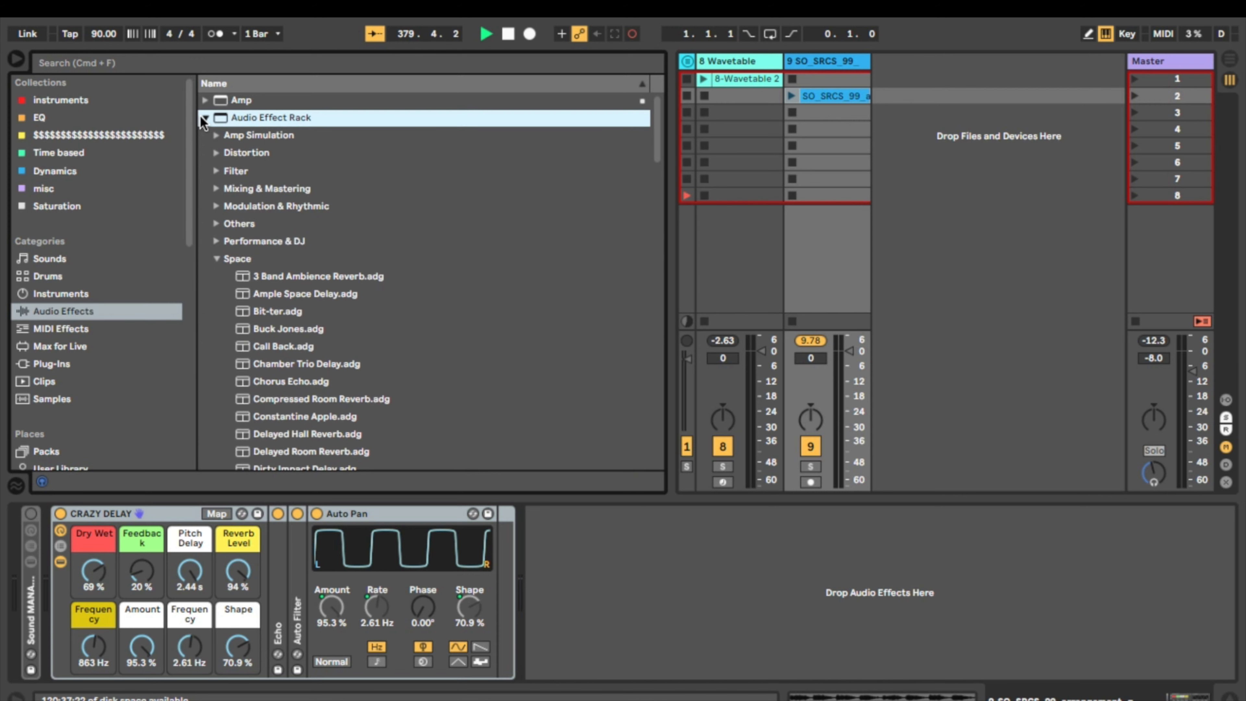
Step: Locate the Sound MANA Echo INSERT preset among the Audio Effect Rack presets by searching for "sound" and view its available options
click(218, 259)
click(208, 118)
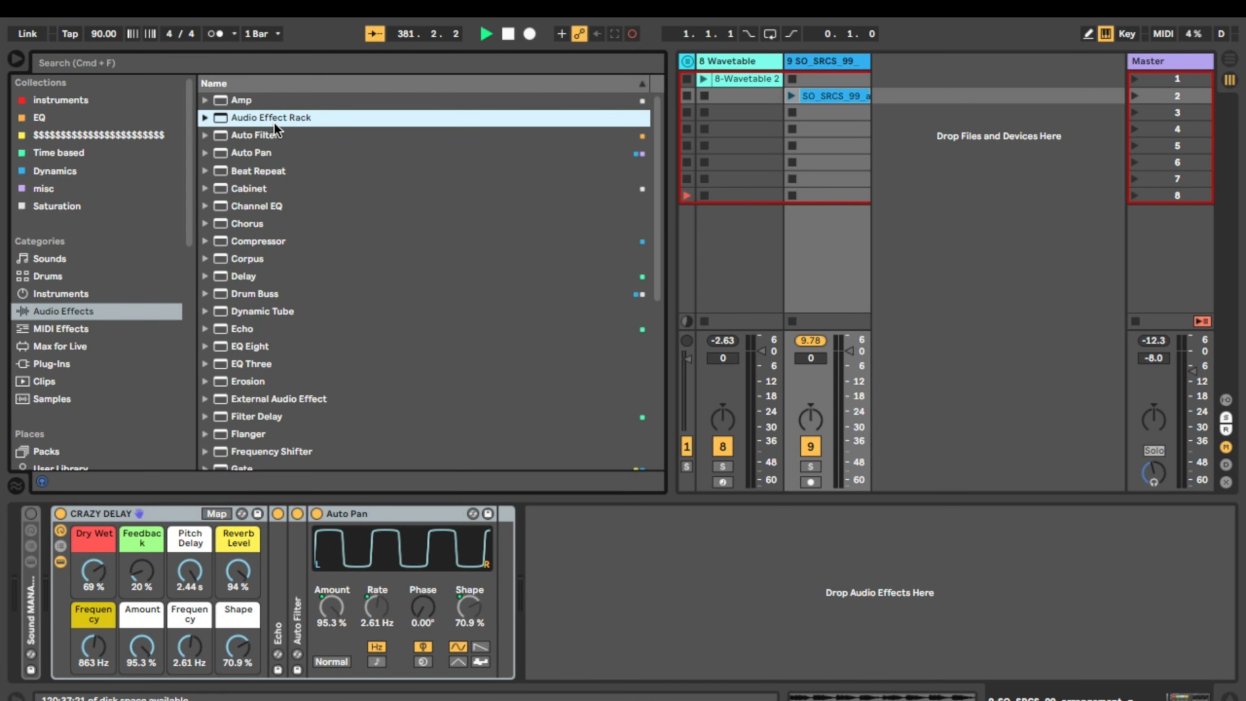
click(206, 119)
scroll(210, 267, down, 5)
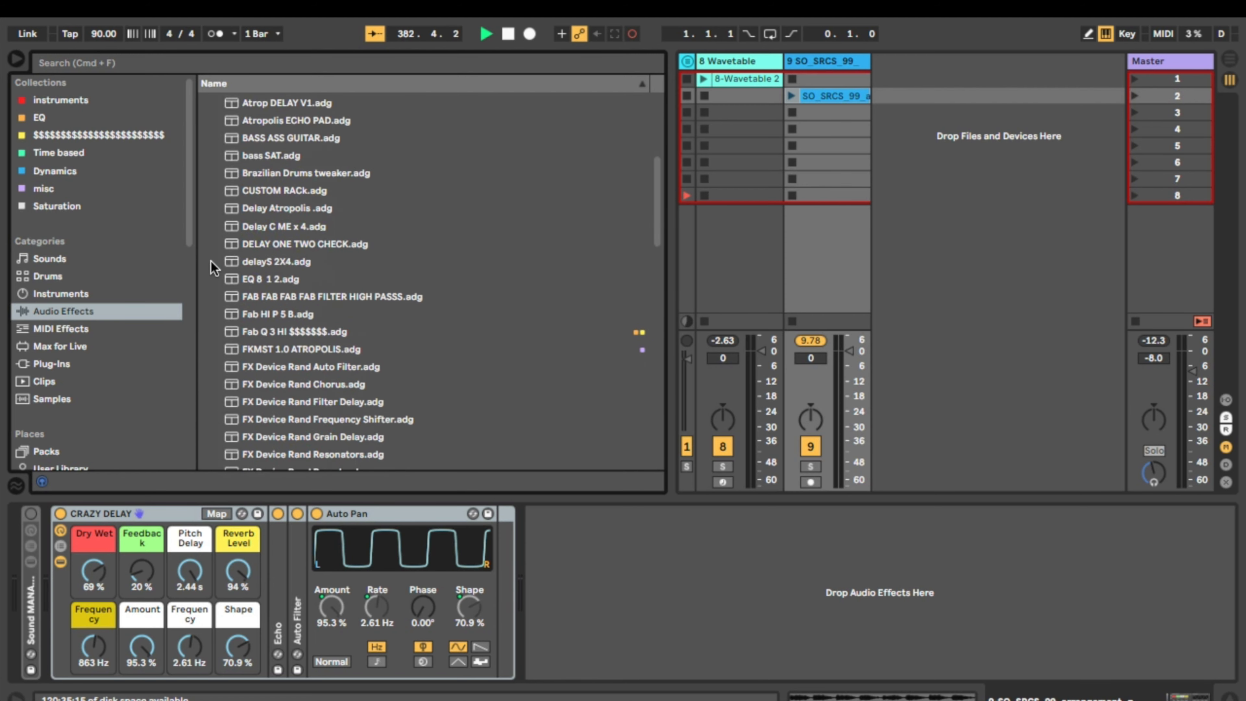
click(135, 63)
text(sound)
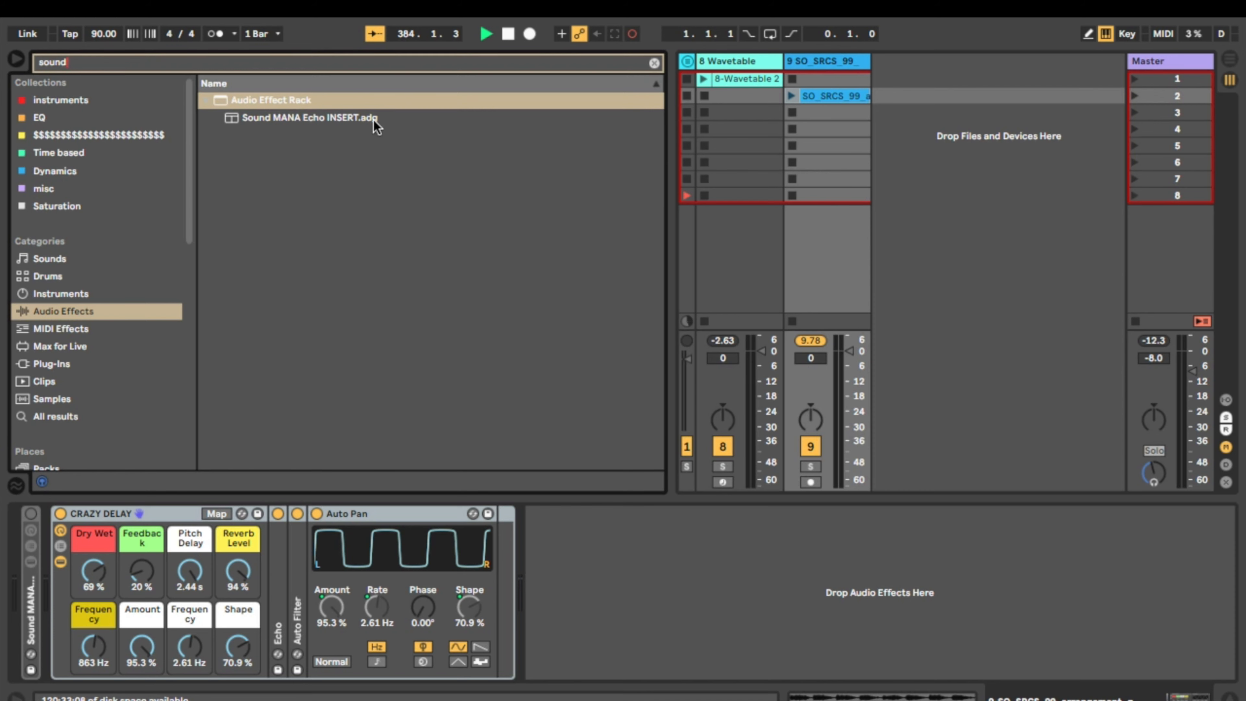
click(377, 126)
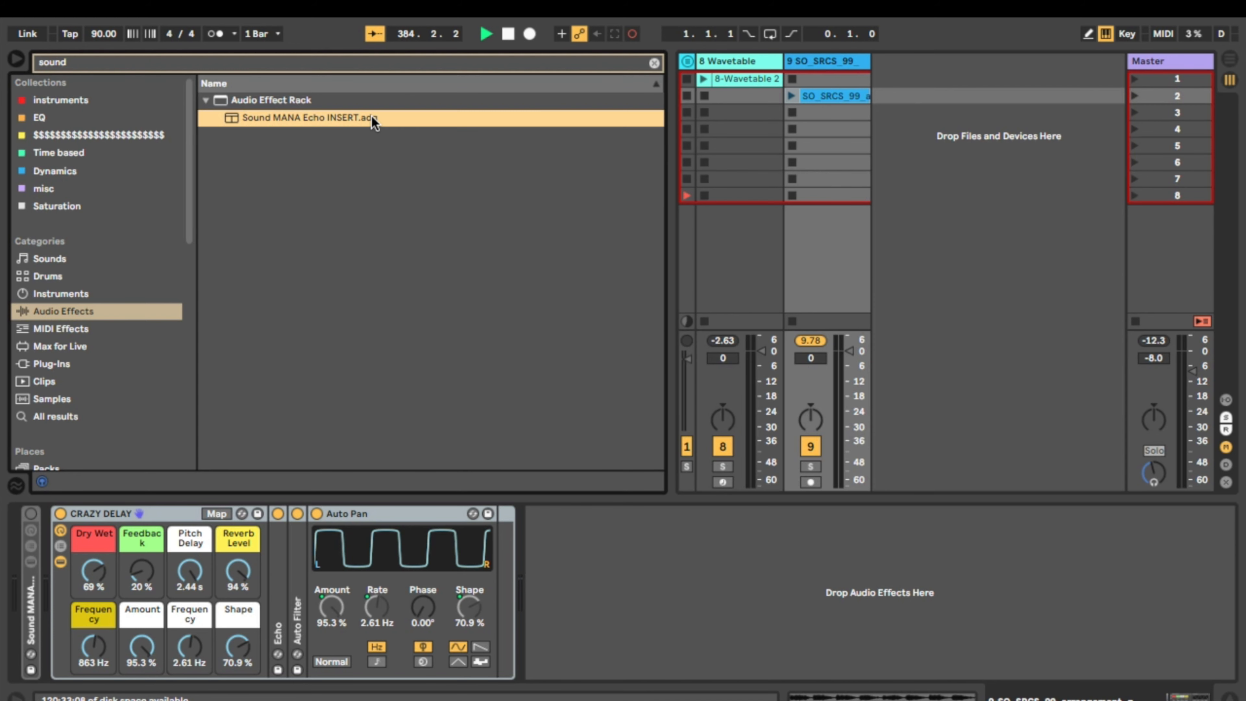
right_click(376, 126)
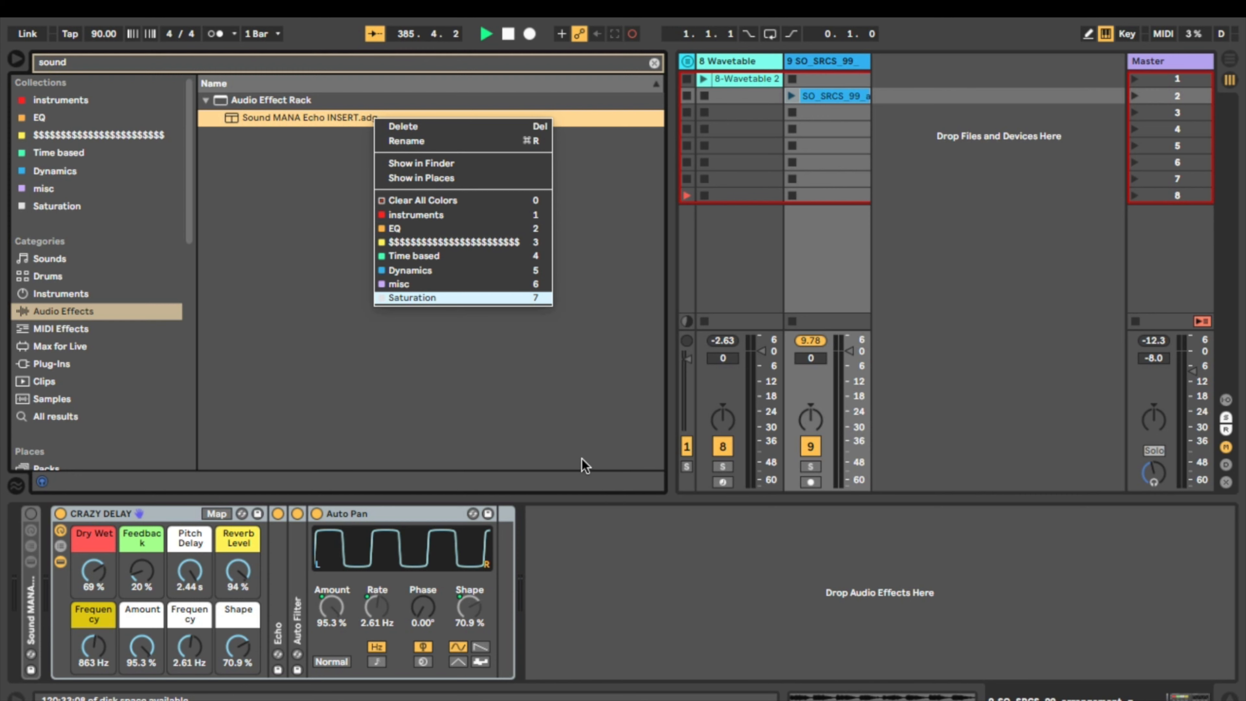
click(417, 389)
Step: Hide the browser, then unfold the Sound MANA Echo INSERT rack and switch it on
click(17, 60)
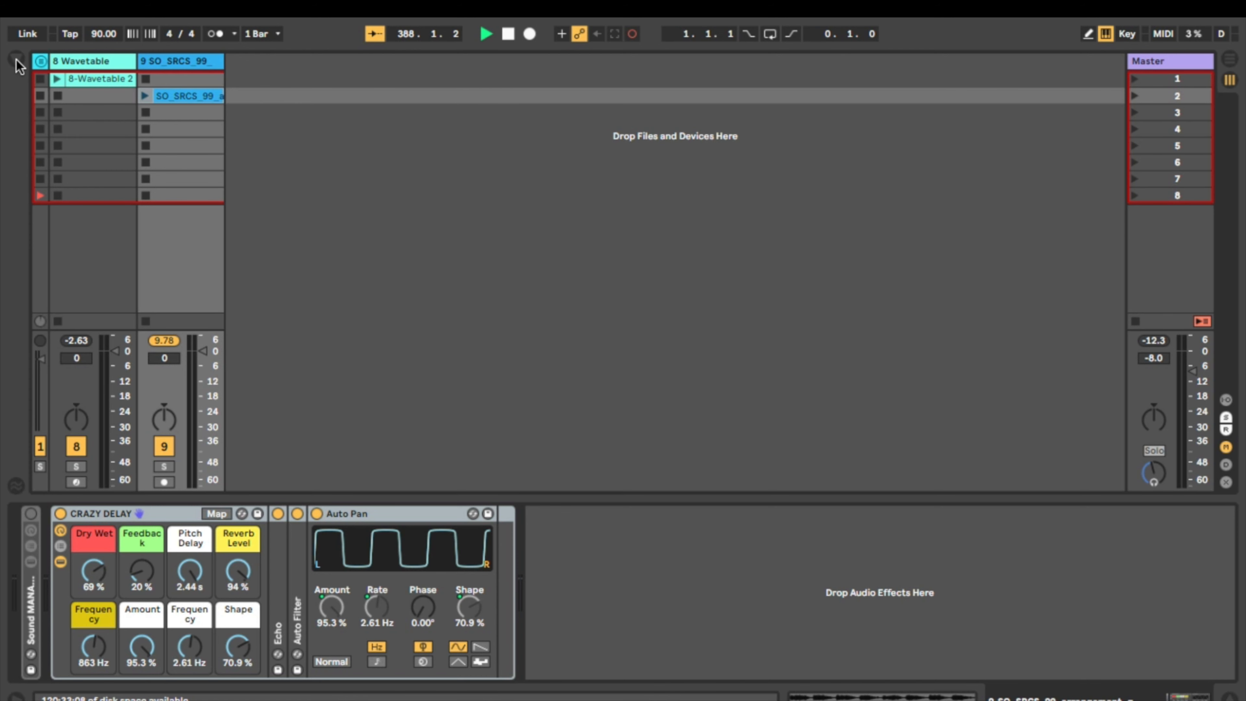
double_click(38, 637)
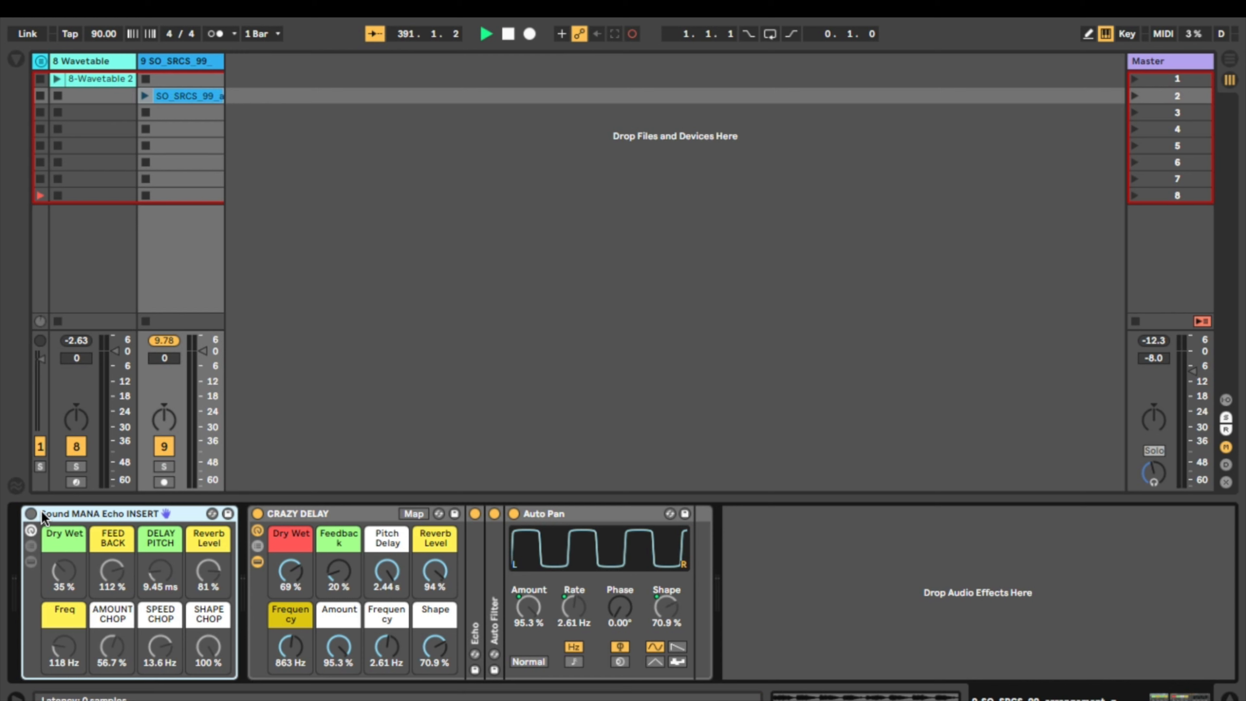
click(31, 514)
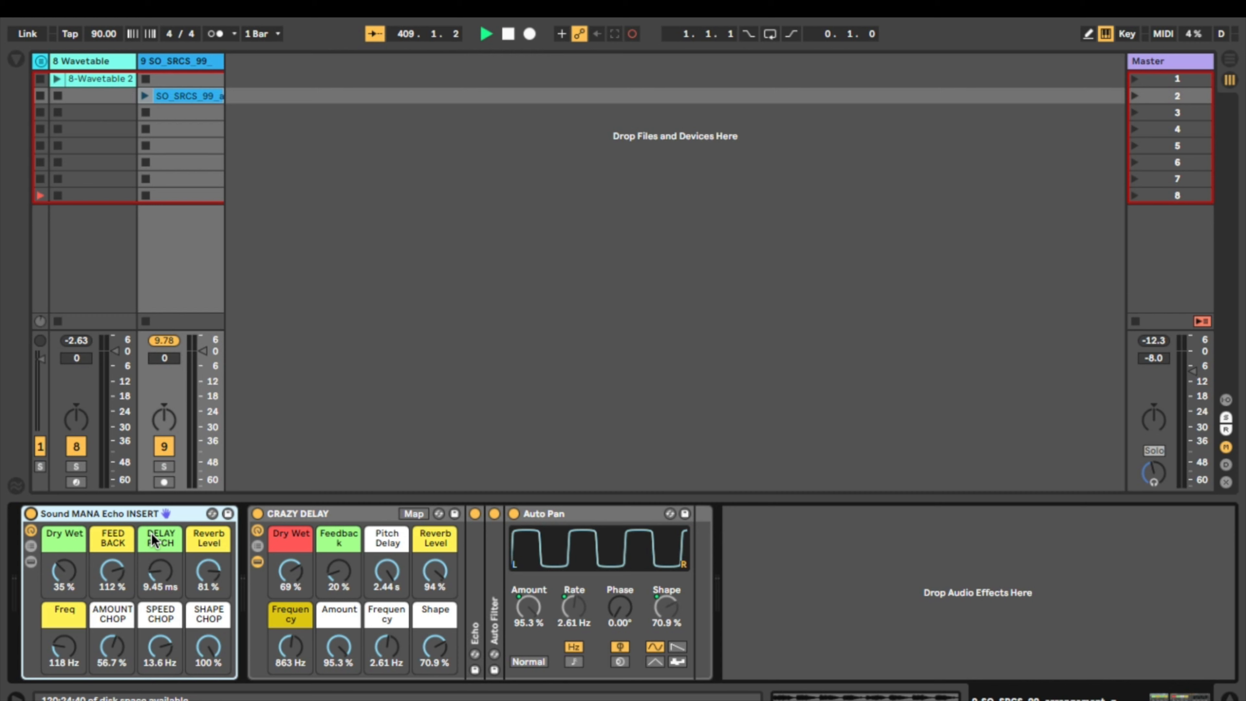
Step: Show the CRAZY DELAY rack's chain list and devices, and unfold its Echo and Auto Filter
click(257, 562)
click(257, 546)
click(257, 562)
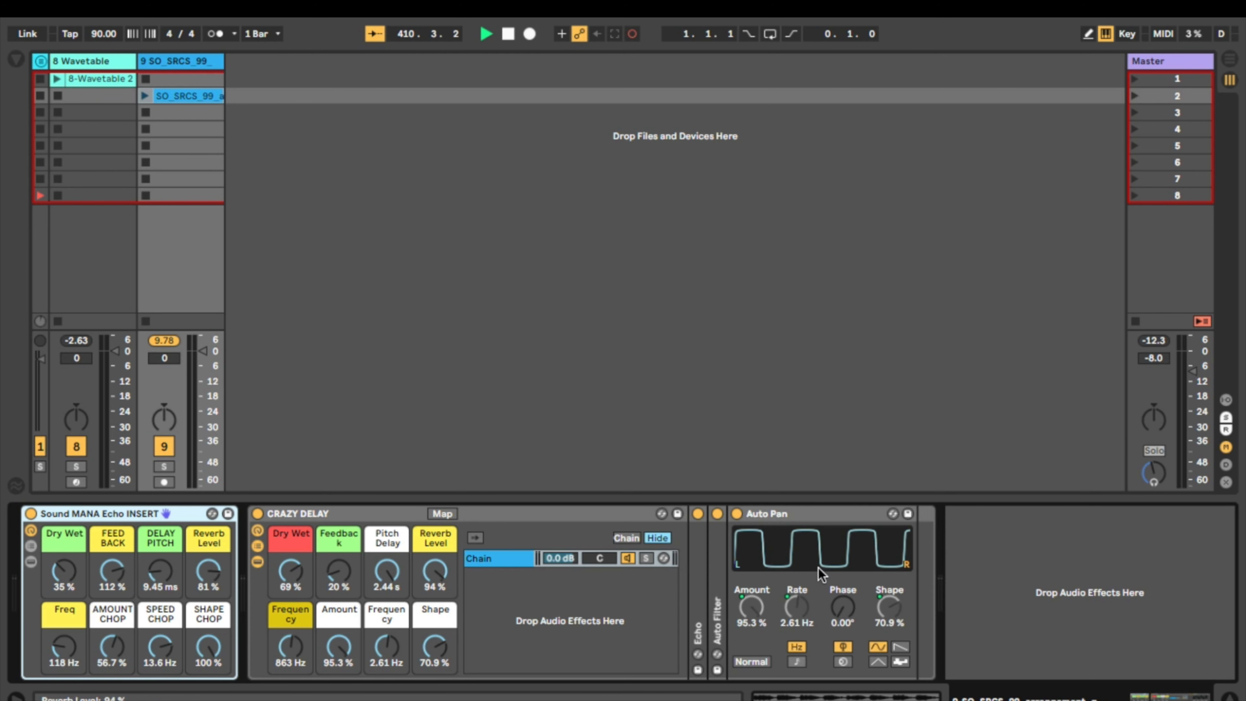
click(716, 587)
double_click(715, 580)
double_click(700, 569)
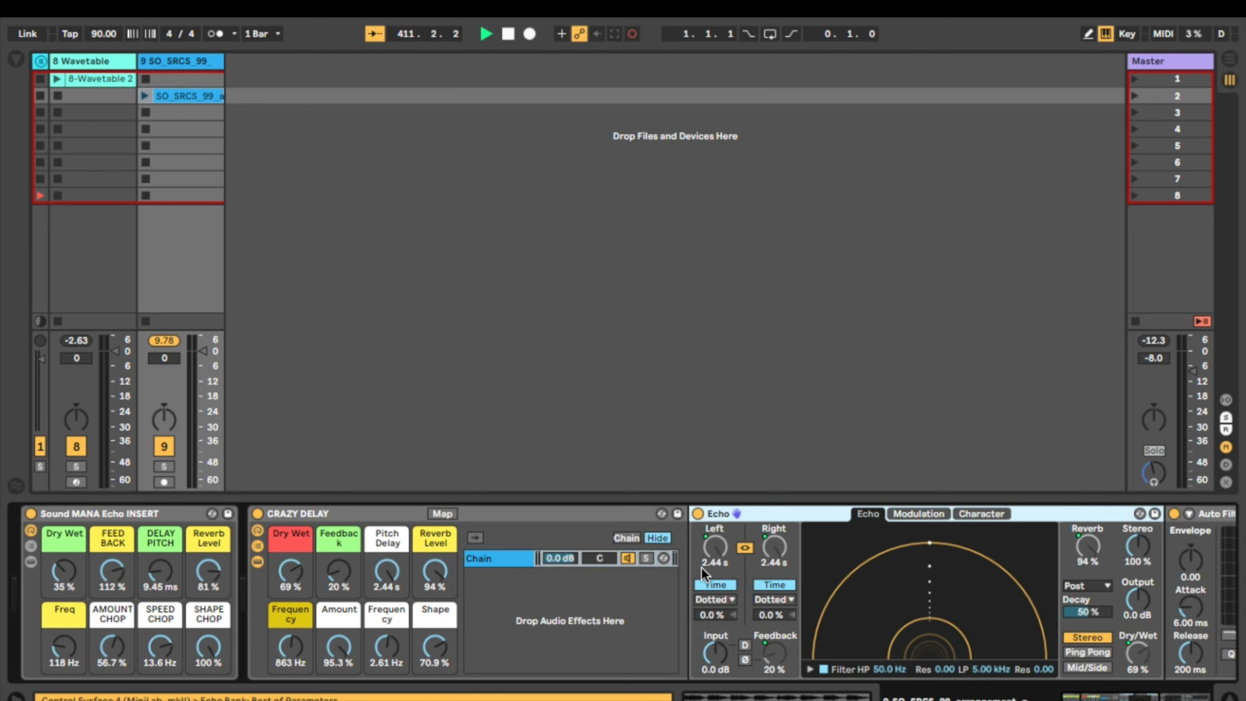
Step: Fold Echo, Auto Filter and Auto Pan, and reduce the CRAZY DELAY rack to its macro controls, leaving the rack selected
double_click(738, 514)
double_click(758, 514)
double_click(758, 514)
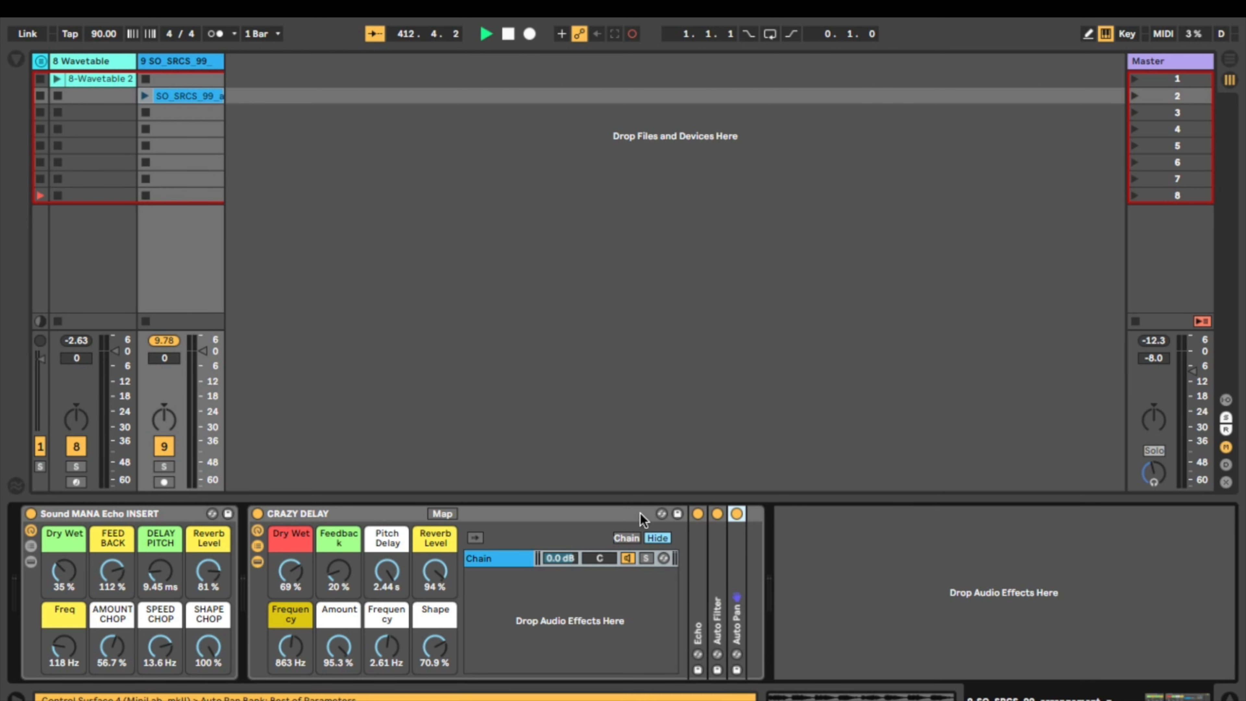
click(258, 547)
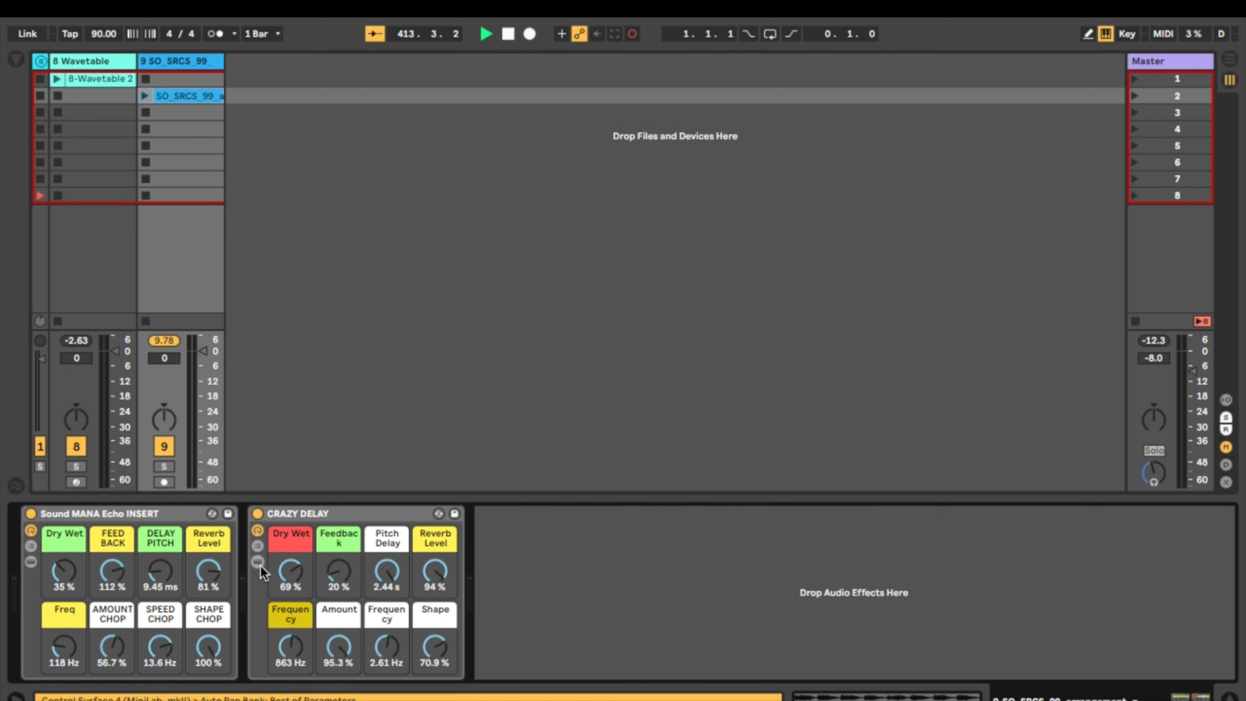
click(325, 514)
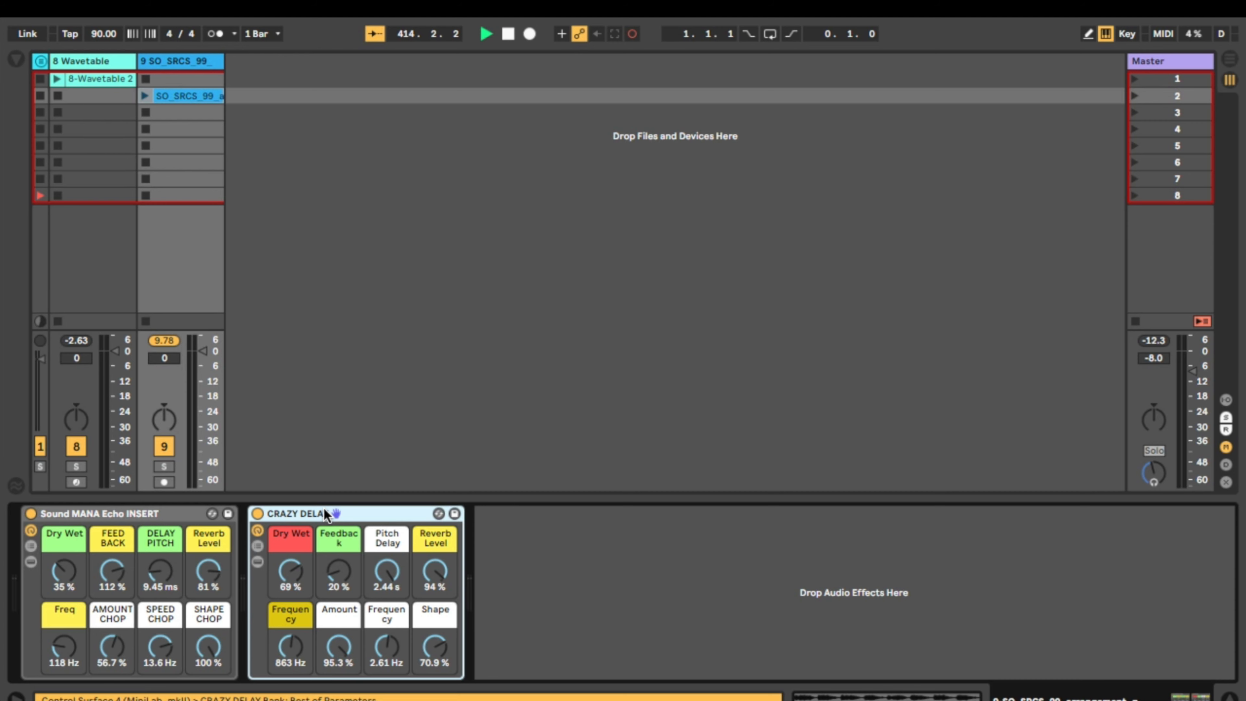